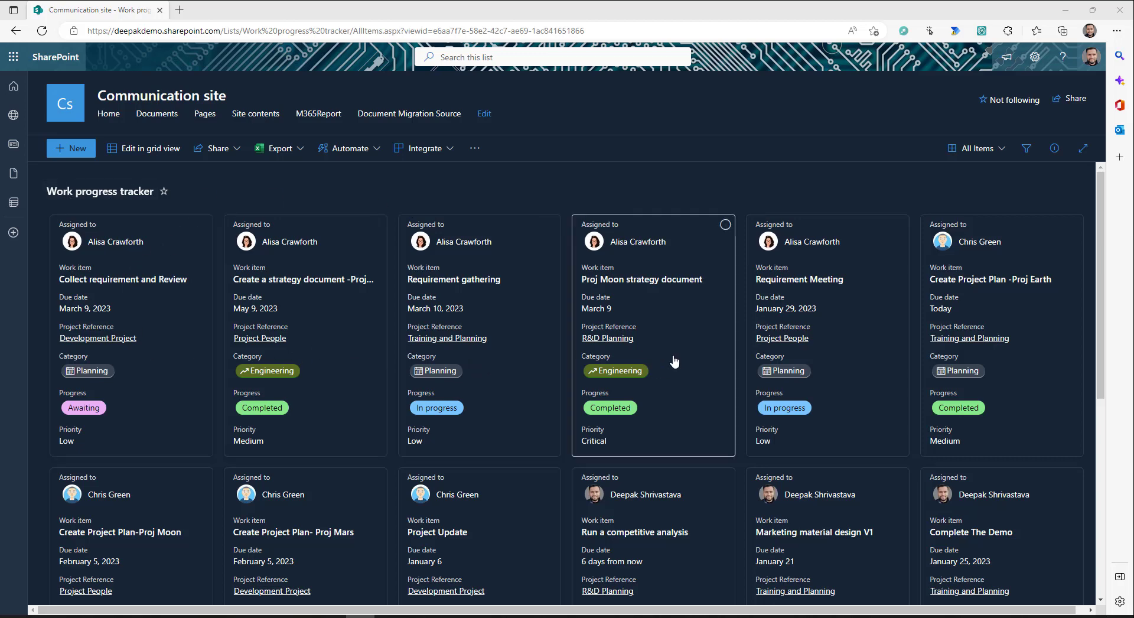
Show the Work progress tracker in the List layout, widen the Assigned to column, and look through its work items.
{"action": "left_click", "coordinate": [977, 150]}
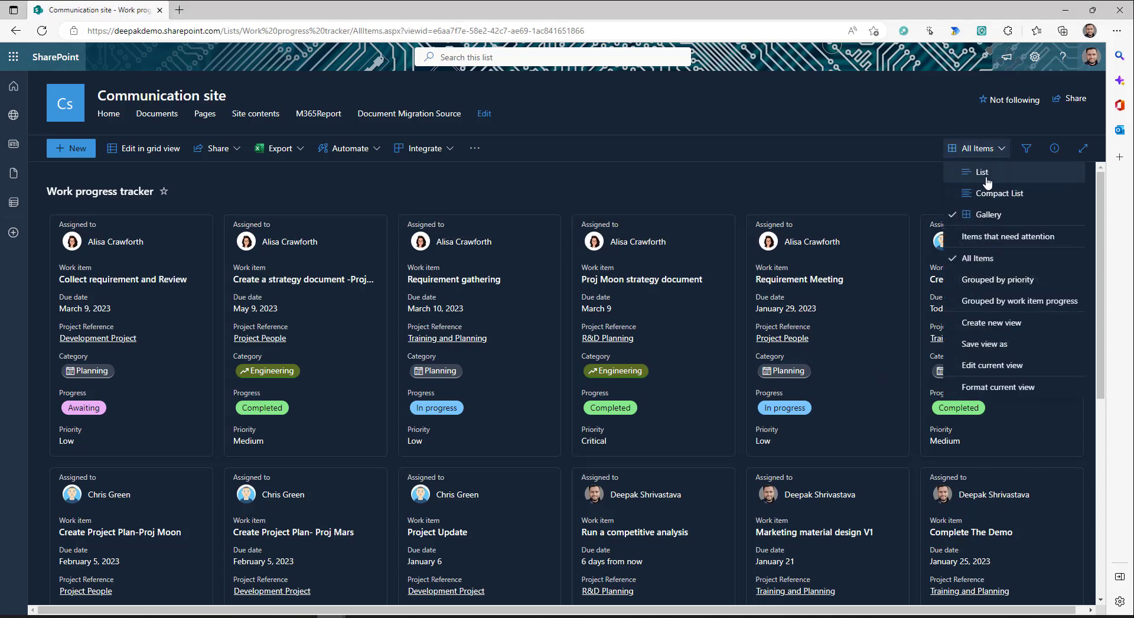
{"action": "left_click", "coordinate": [987, 175]}
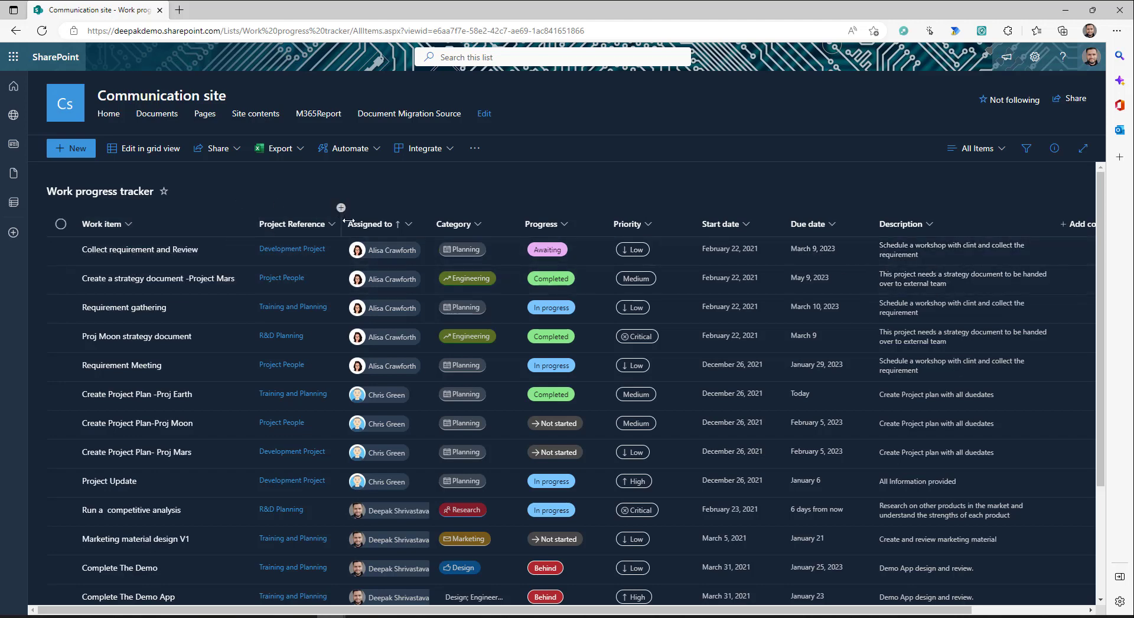
{"action": "left_click_drag", "start_coordinate": [428, 224], "coordinate": [461, 224]}
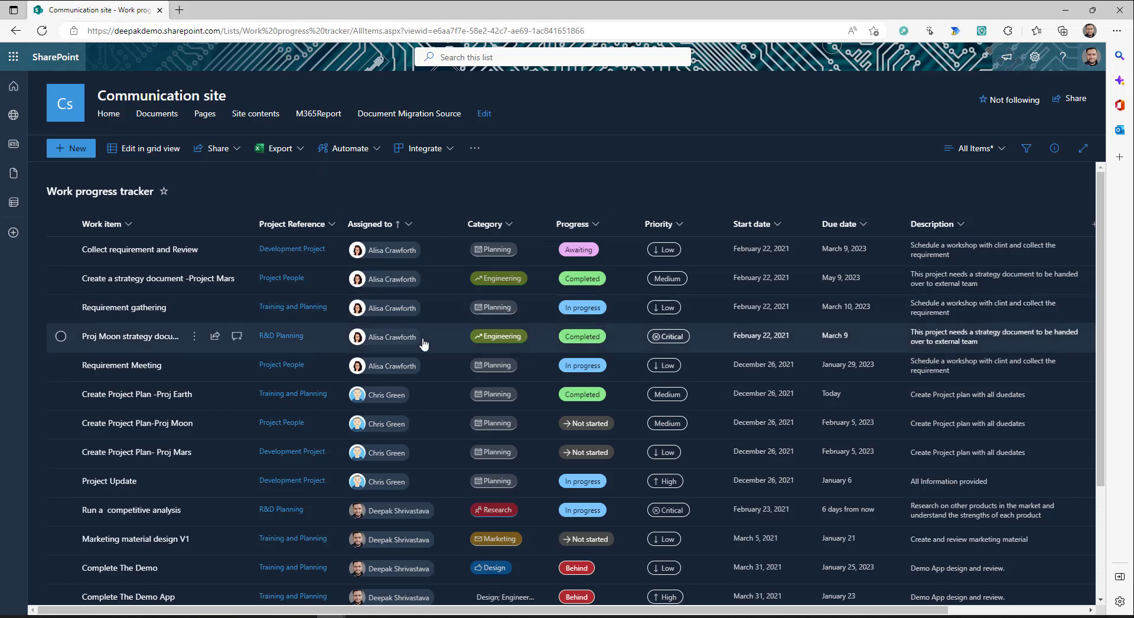
{"action": "scroll", "coordinate": [423, 337], "scroll_direction": "down", "scroll_amount": 3}
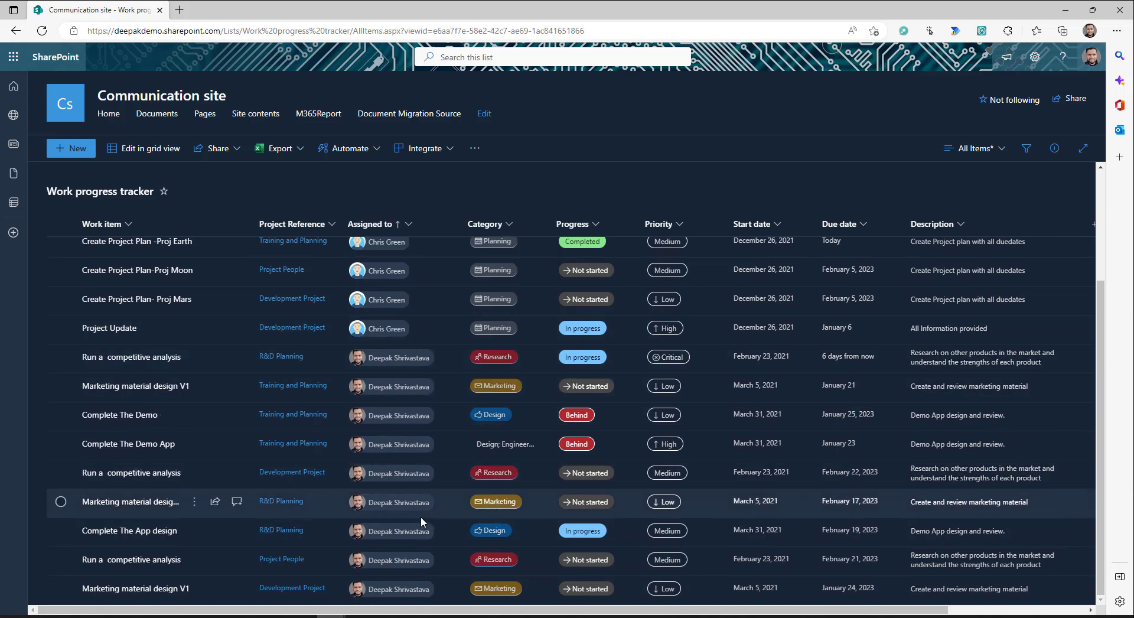
{"action": "scroll", "coordinate": [421, 516], "scroll_direction": "up", "scroll_amount": 3}
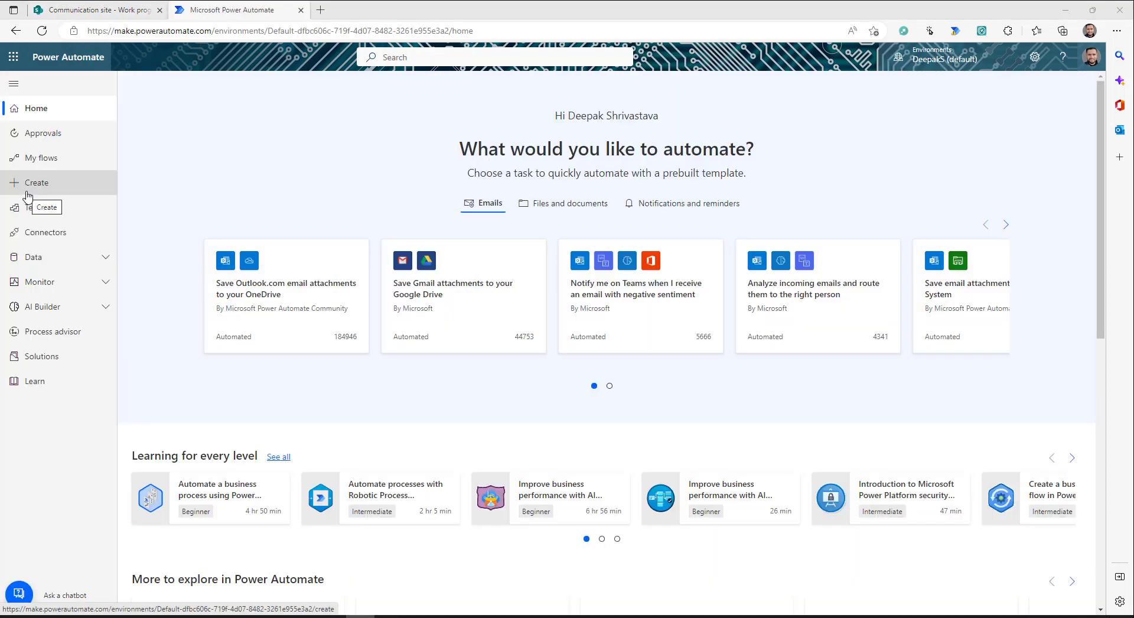
Create a scheduled cloud flow in Power Automate named Task Summary Flow that repeats every 1 week on Monday.
{"action": "left_click", "coordinate": [39, 187]}
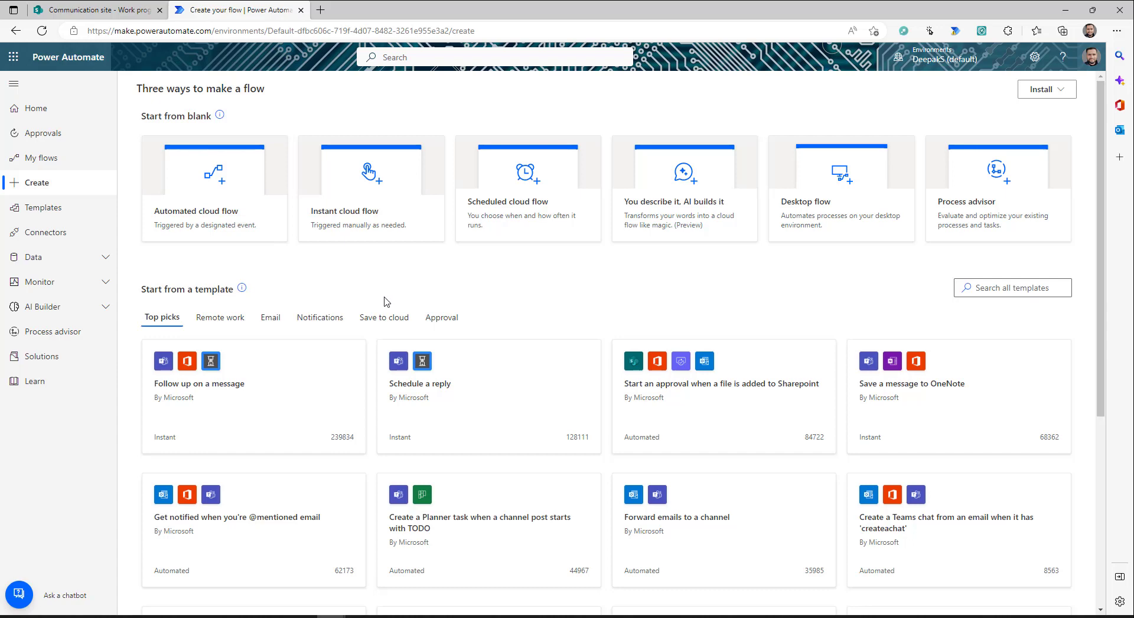
{"action": "left_click", "coordinate": [540, 205]}
{"action": "left_click", "coordinate": [613, 225]}
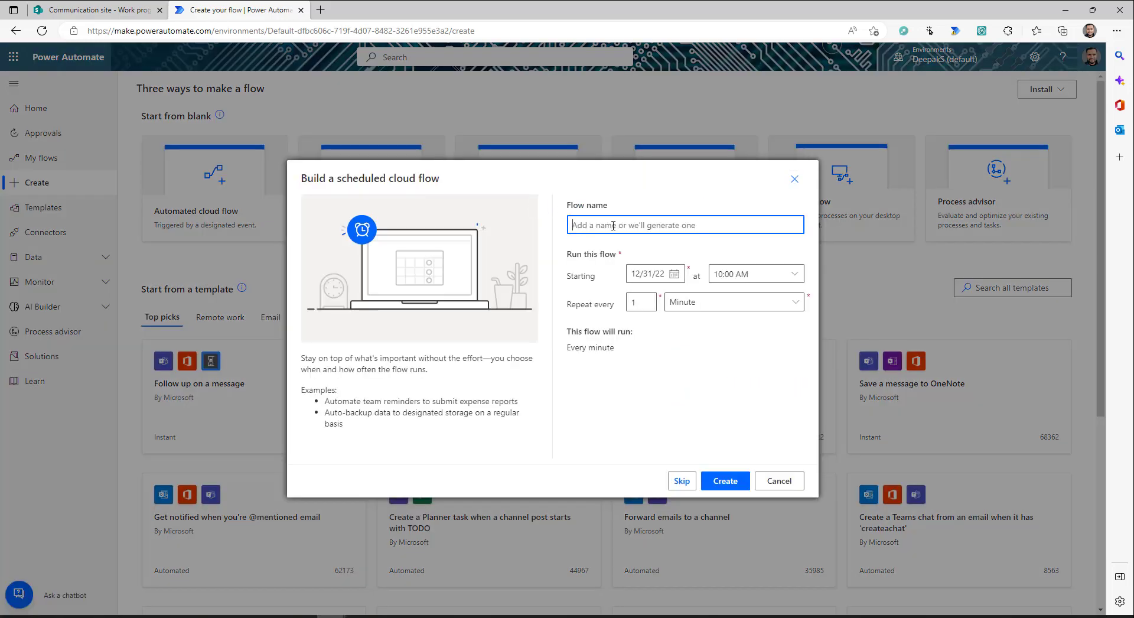
{"action": "type", "text": "Task Summary Flow"}
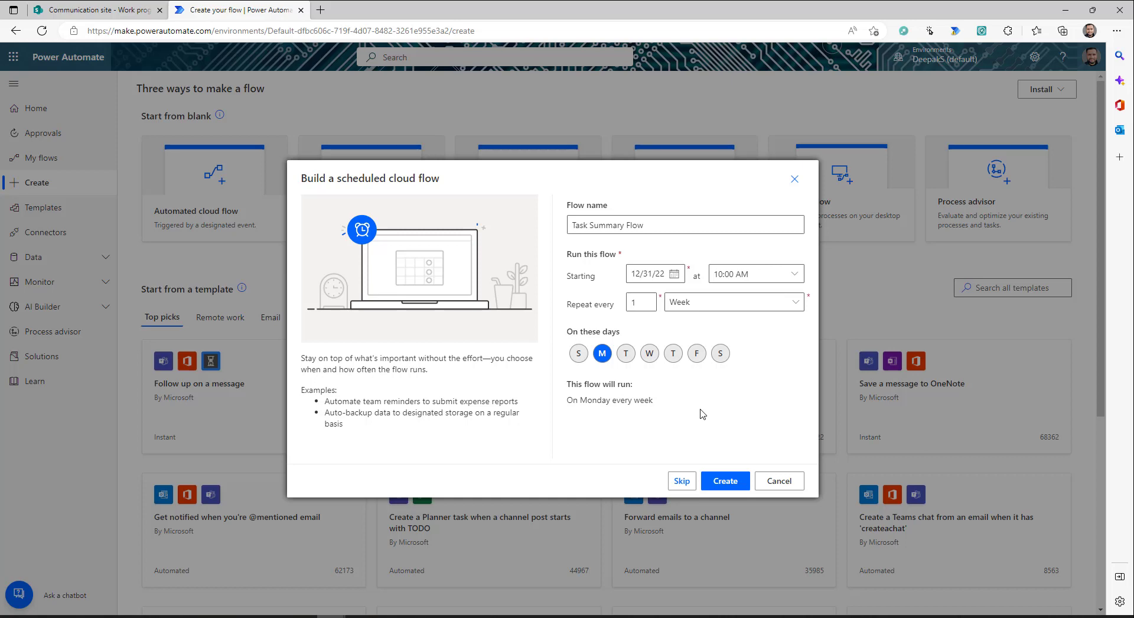
{"action": "left_click", "coordinate": [720, 483]}
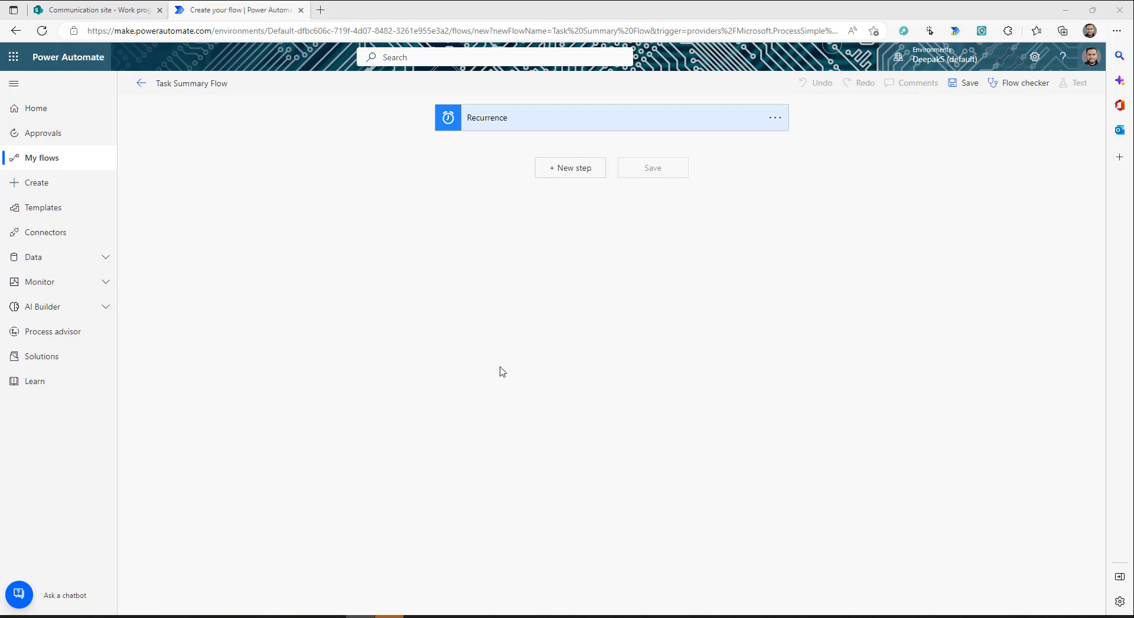
Add a SharePoint Get items action that reads the Work progress tracker list on the Communication site.
{"action": "left_click", "coordinate": [560, 168]}
{"action": "type", "text": "sharepoint"}
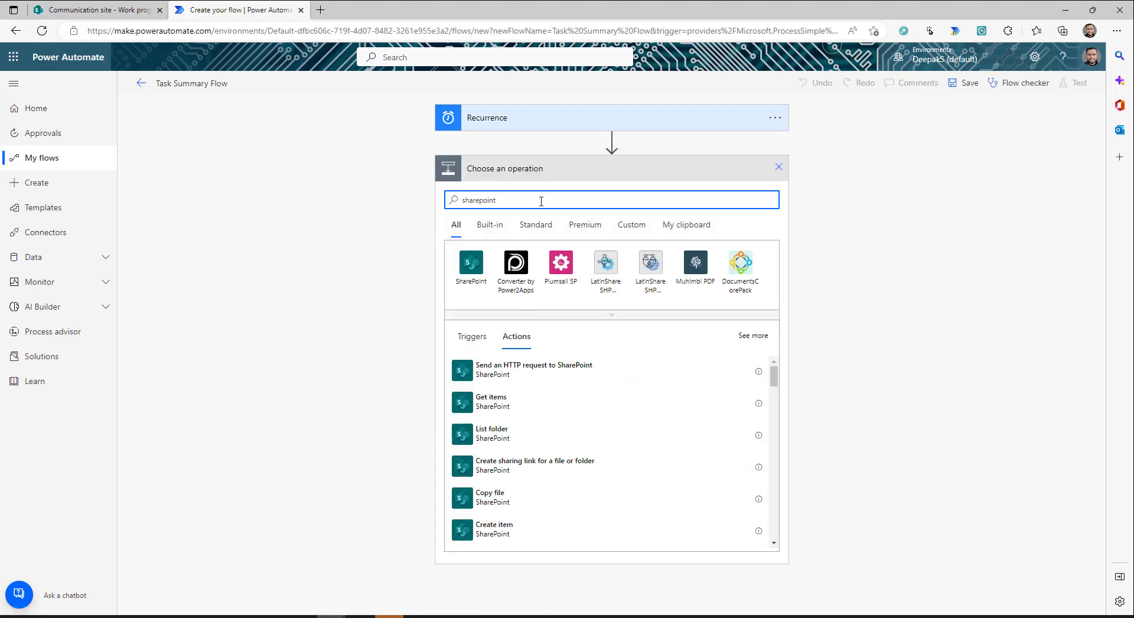
{"action": "left_click", "coordinate": [469, 266]}
{"action": "type", "text": "get"}
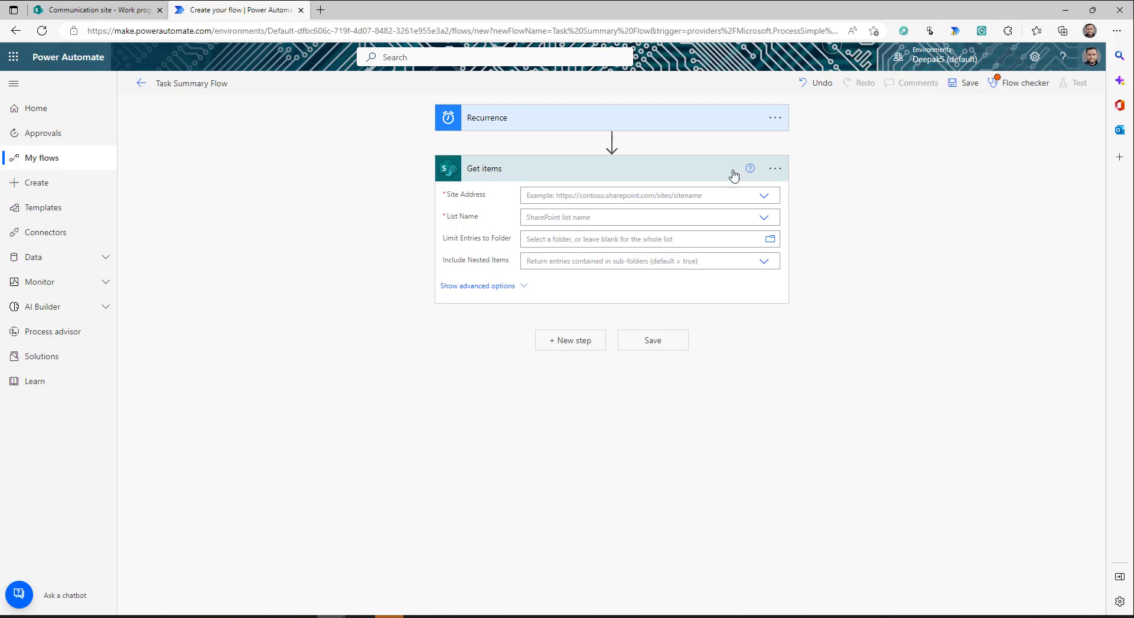
{"action": "left_click", "coordinate": [760, 197]}
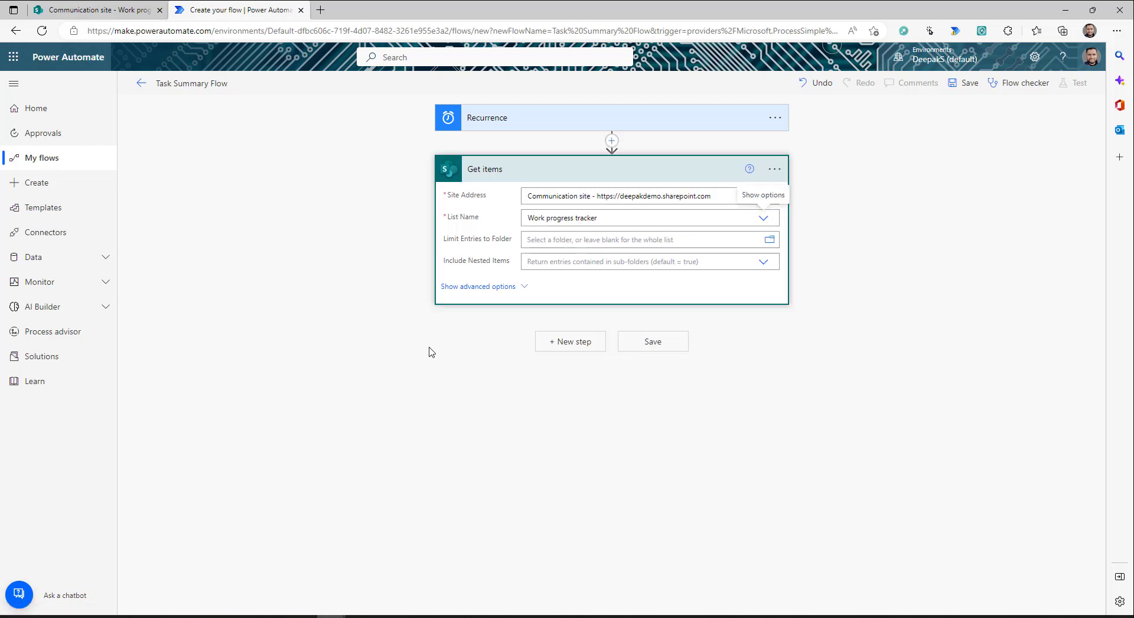
Set the filter query of Get items to Progress ne 'Completed', checking the Progress column in the SharePoint list.
{"action": "left_click", "coordinate": [477, 286]}
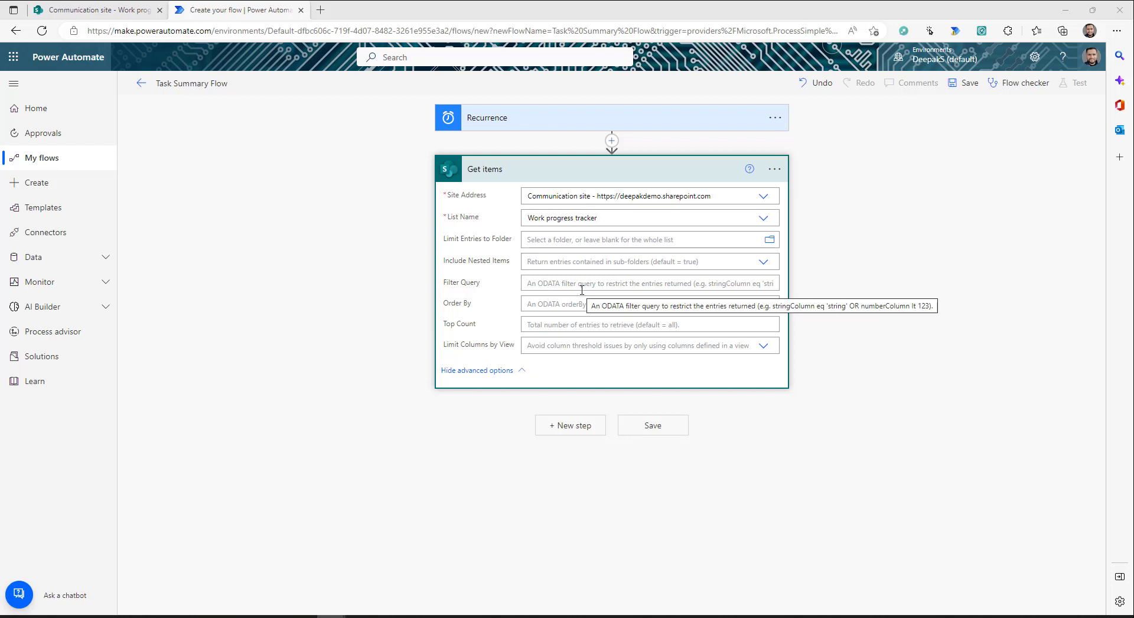
{"action": "left_click", "coordinate": [549, 284]}
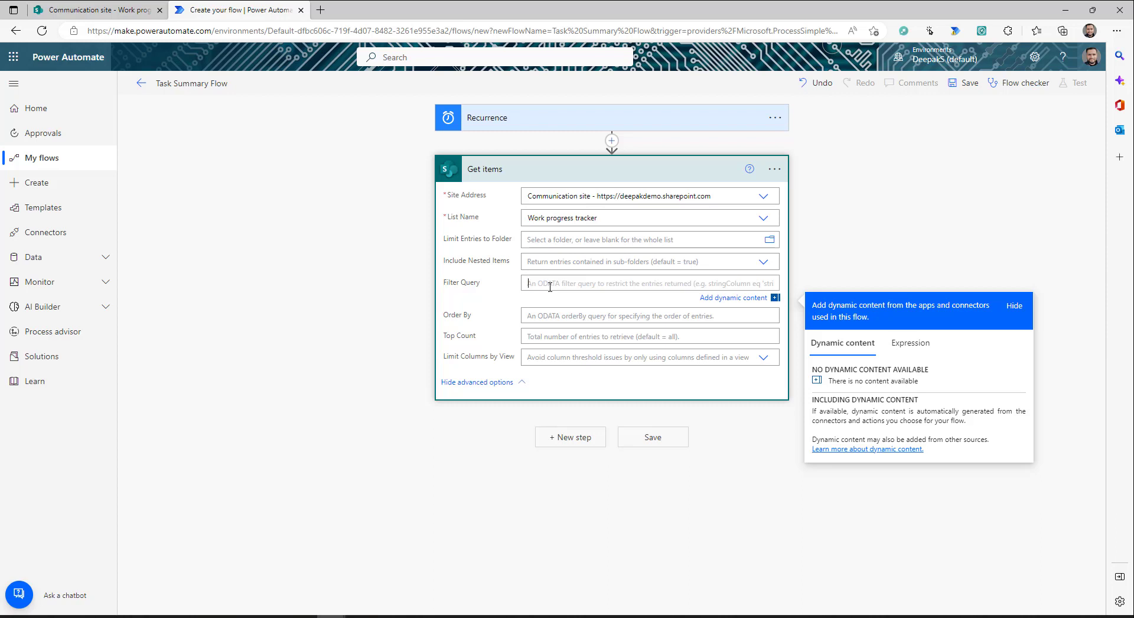
{"action": "type", "text": "Progress"}
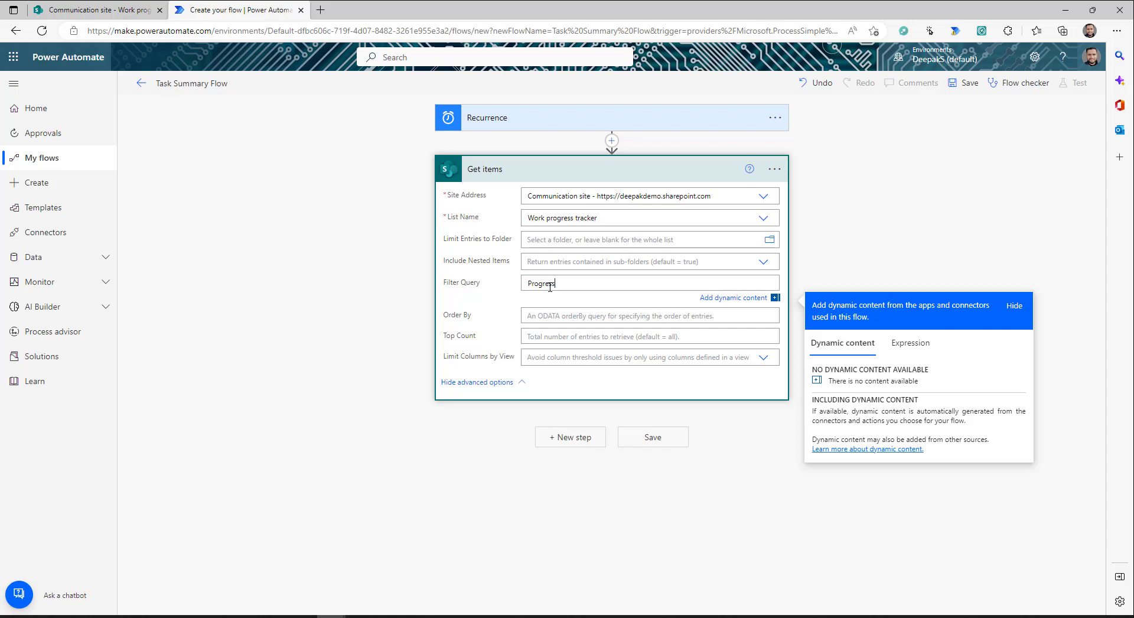
{"action": "left_click", "coordinate": [88, 10]}
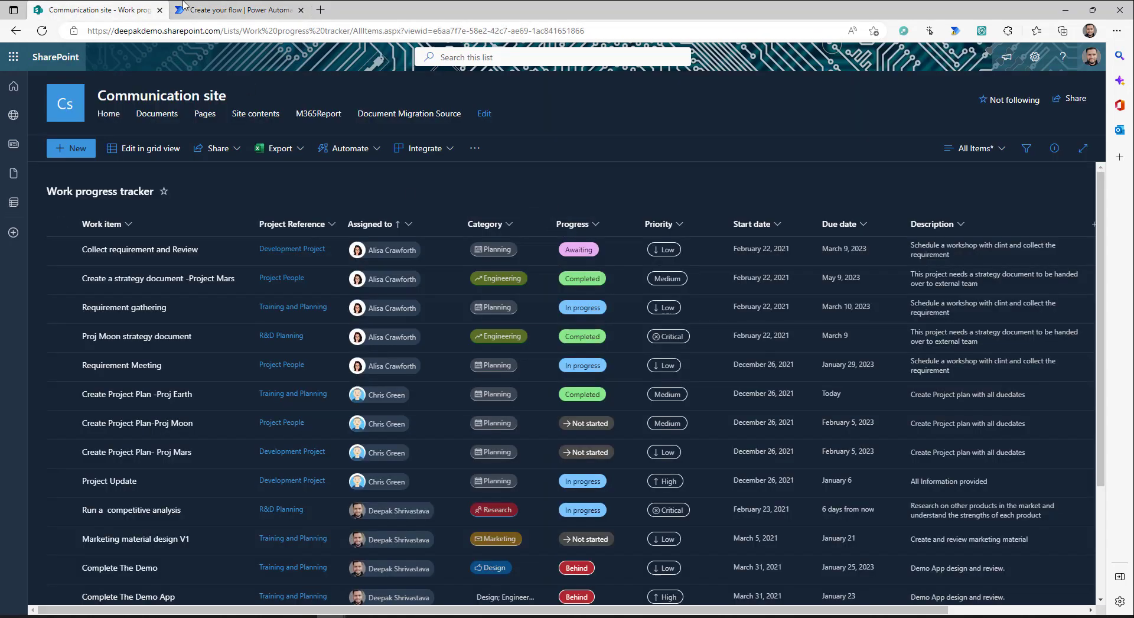
{"action": "left_click", "coordinate": [236, 10]}
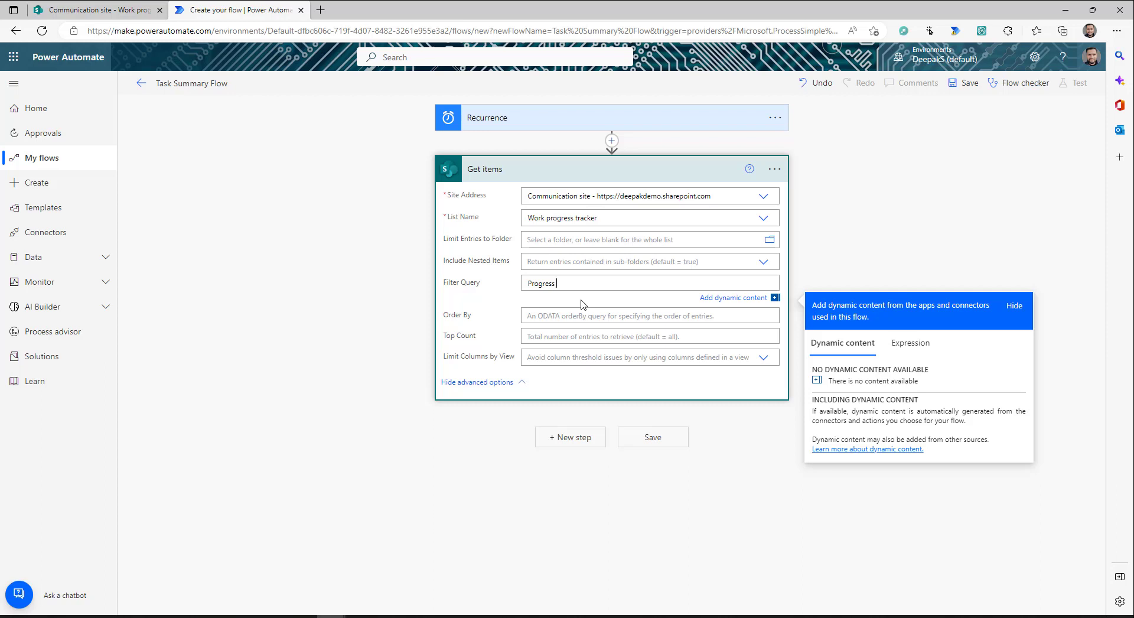
{"action": "type", "text": "ne 'Completed'"}
Order the Get items results by DueDate, checking the Due date column in the SharePoint list.
{"action": "left_click", "coordinate": [101, 10]}
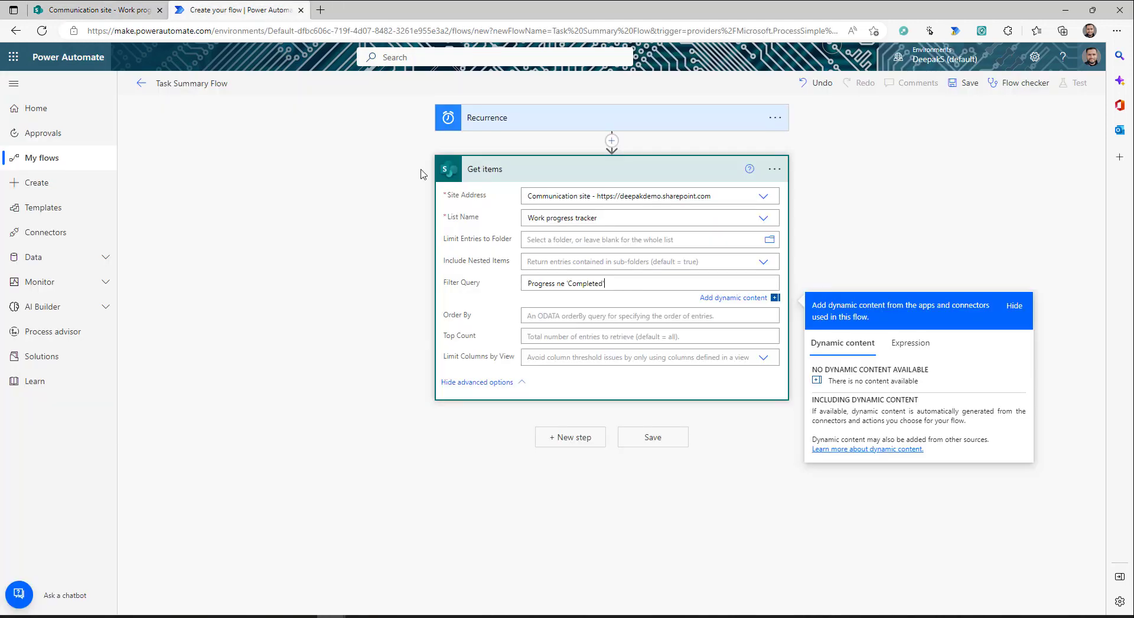
{"action": "left_click", "coordinate": [239, 10]}
{"action": "left_click", "coordinate": [548, 317]}
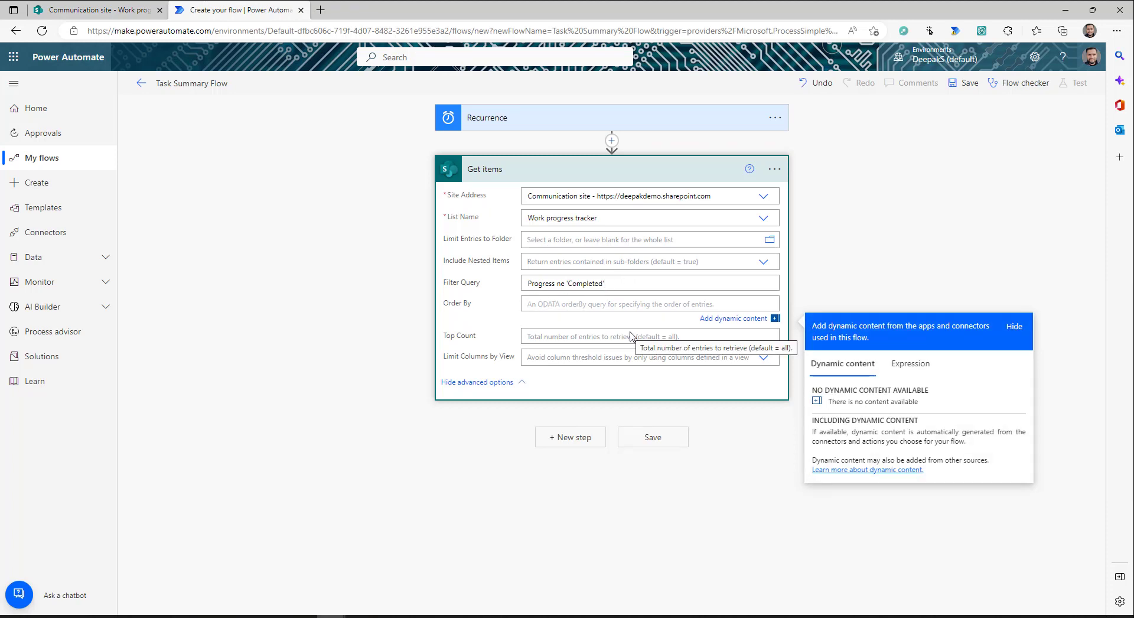
{"action": "type", "text": "DueDate"}
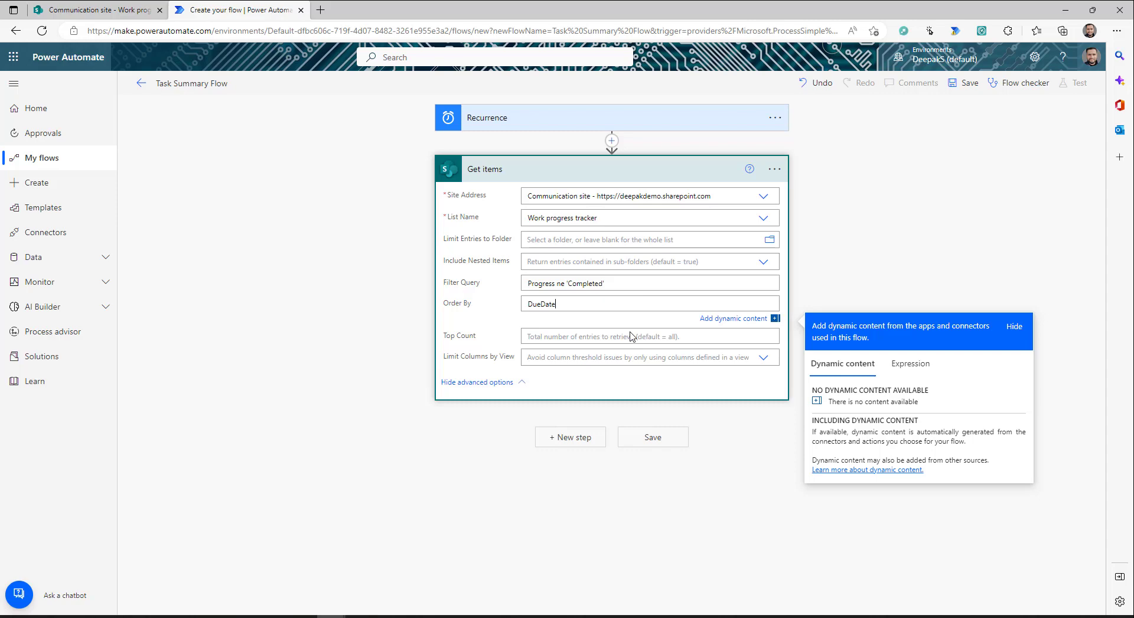
{"action": "left_click", "coordinate": [124, 10]}
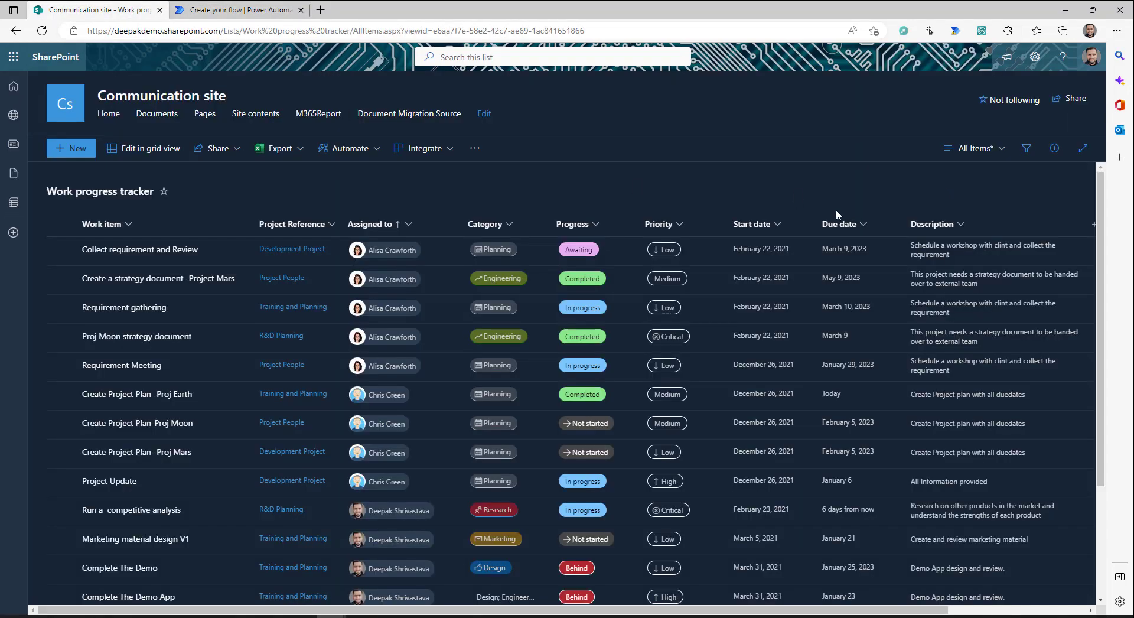
{"action": "left_click", "coordinate": [236, 10]}
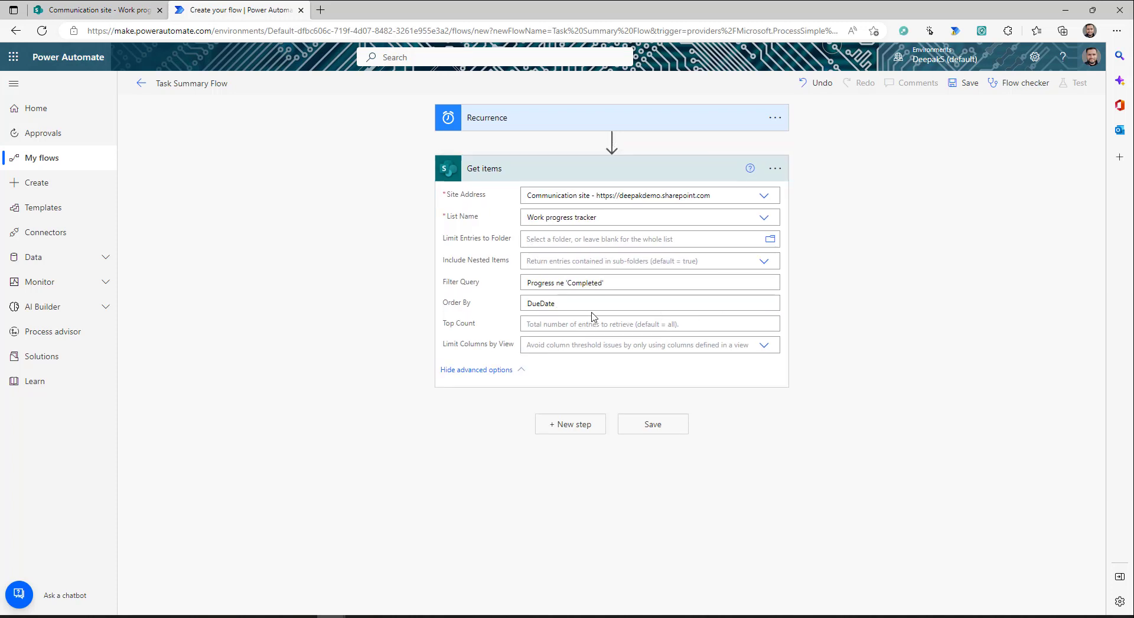
{"action": "left_click", "coordinate": [949, 282]}
Filter the SharePoint list's Progress column to Awaiting, Behind, In progress and Not started, and review the open tasks per assignee.
{"action": "left_click", "coordinate": [557, 425]}
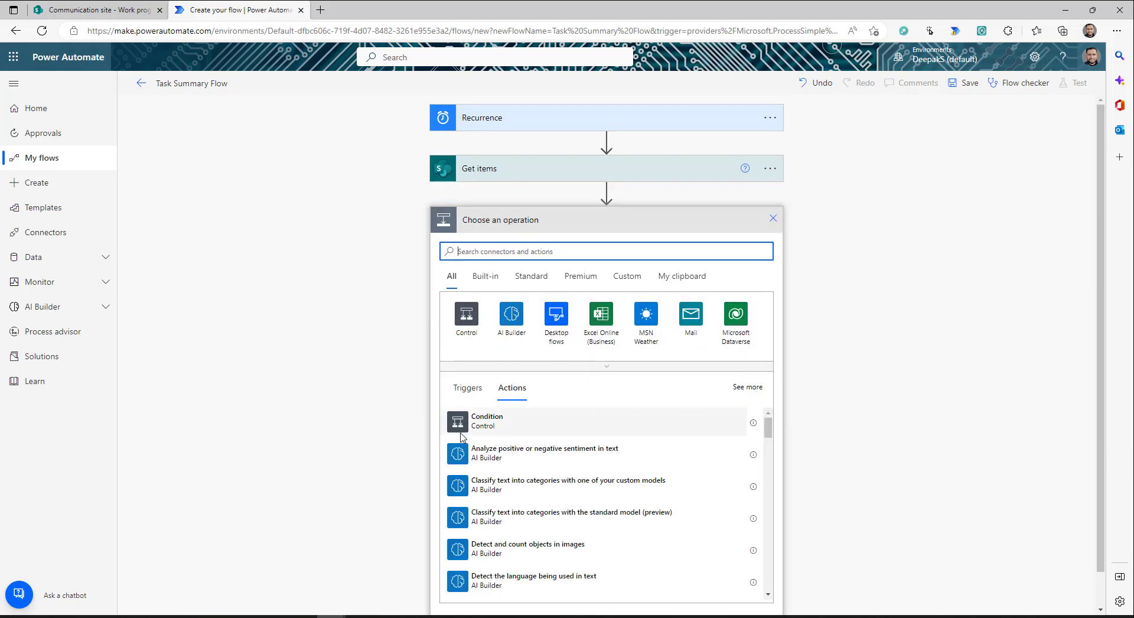
{"action": "left_click", "coordinate": [89, 10]}
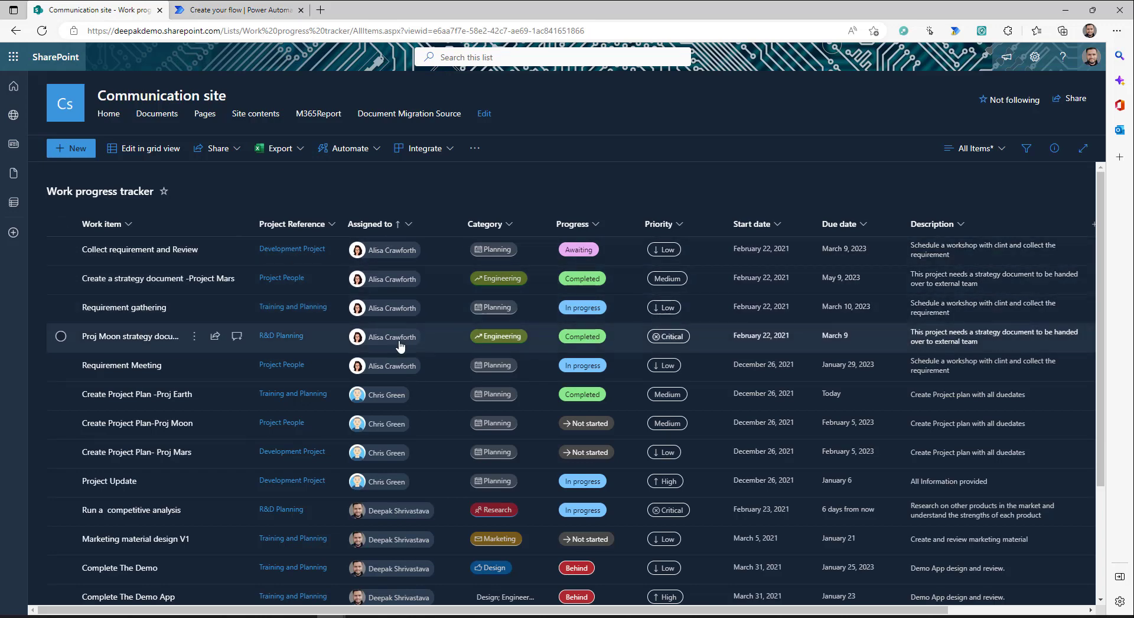
{"action": "mouse_move", "coordinate": [390, 452]}
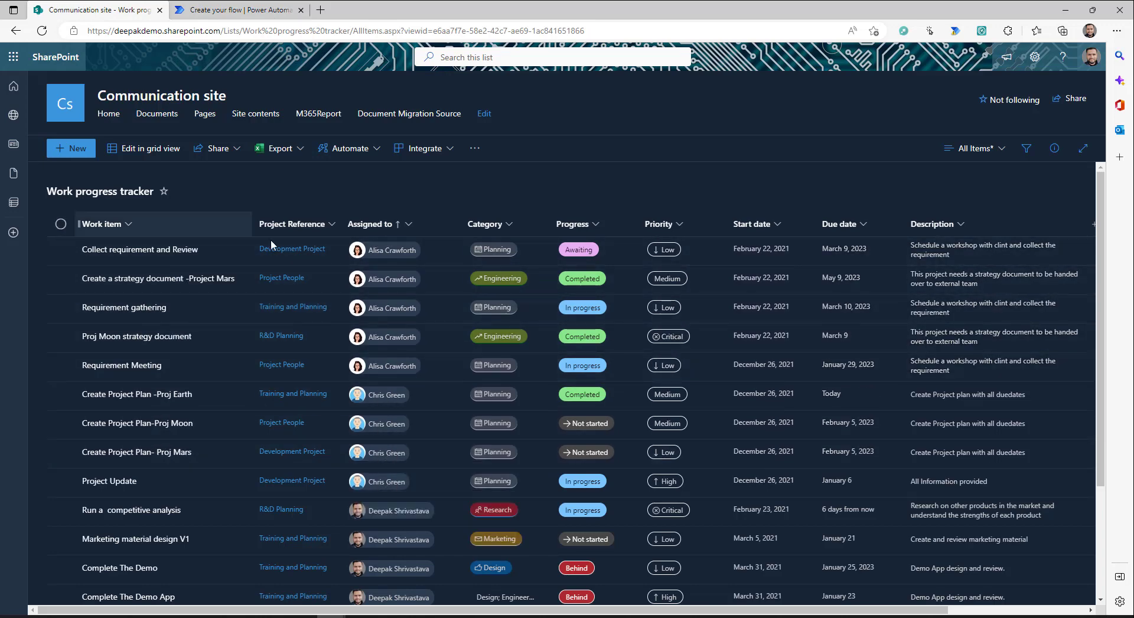
{"action": "left_click", "coordinate": [598, 224]}
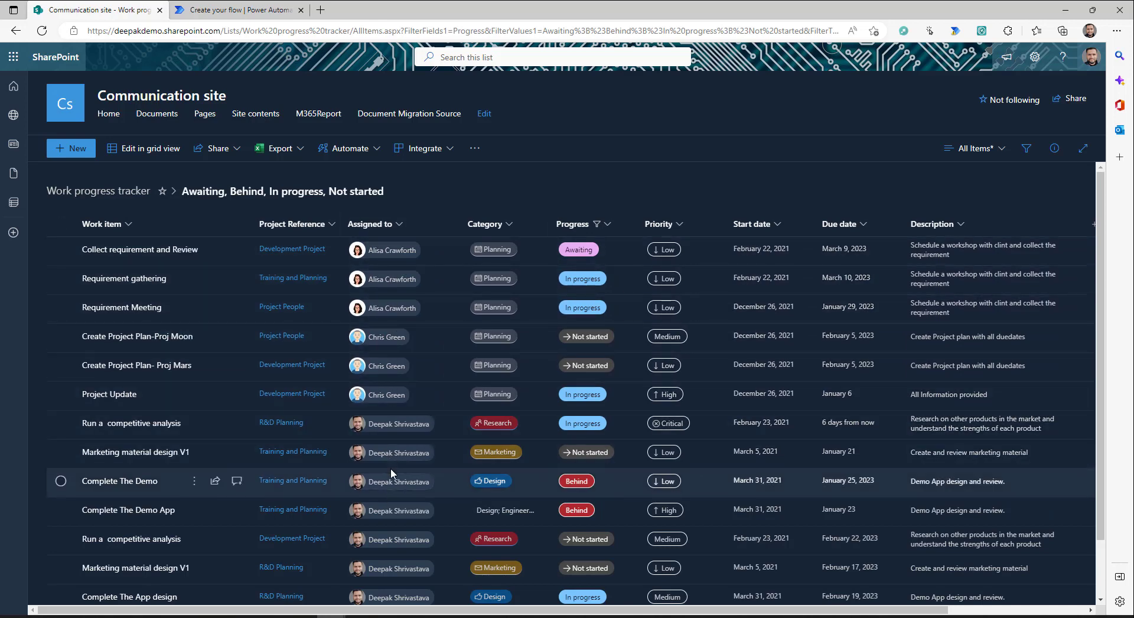
{"action": "scroll", "coordinate": [391, 467], "scroll_direction": "down", "scroll_amount": 1}
{"action": "scroll", "coordinate": [391, 473], "scroll_direction": "up", "scroll_amount": 1}
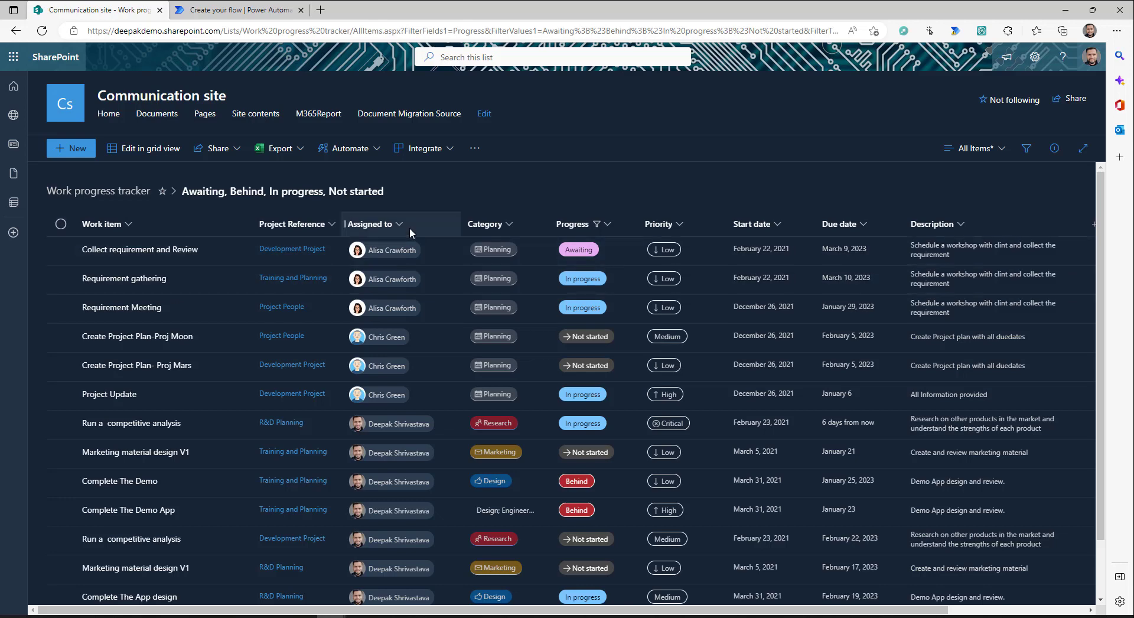
{"action": "key", "text": "ctrl+Tab"}
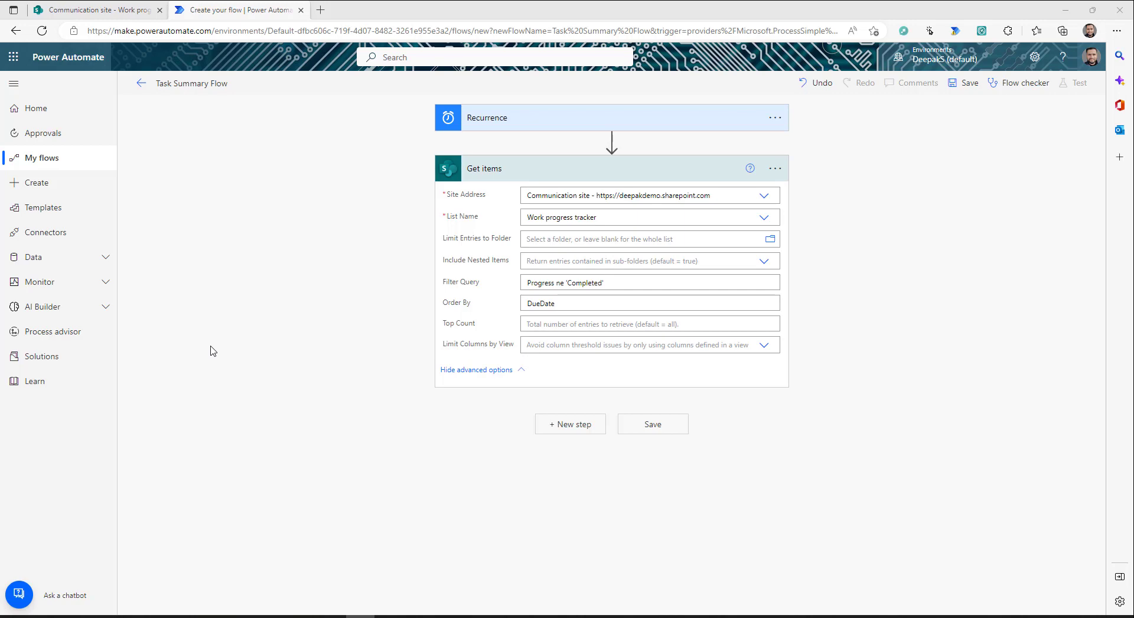
{"action": "key", "text": "ctrl+Tab"}
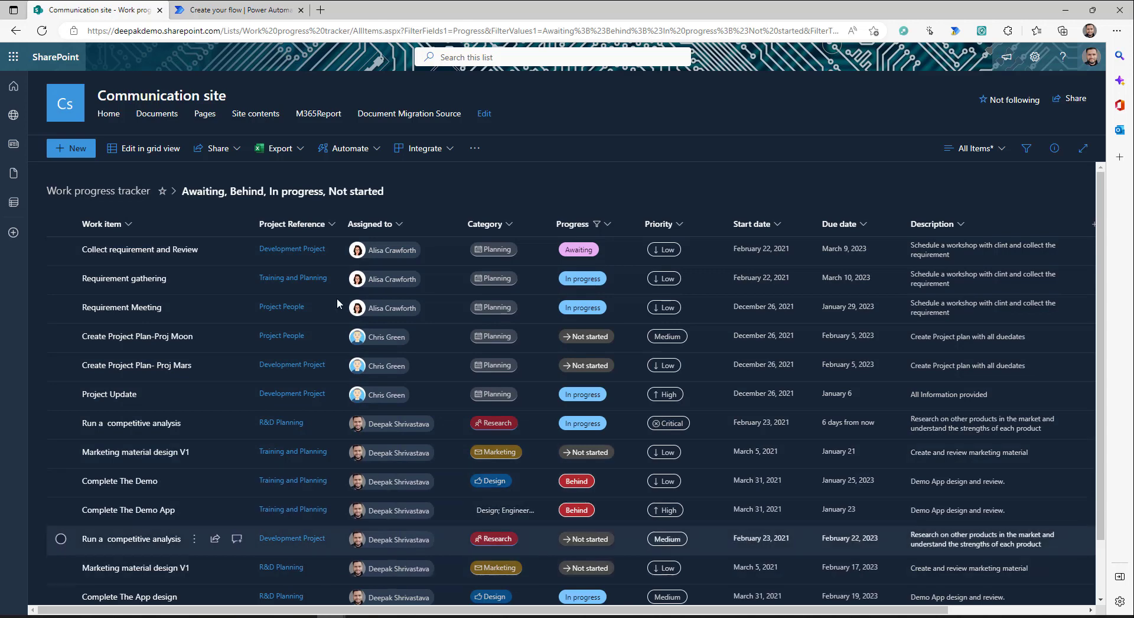
Return to Power Automate and add a Select data operation after Get items.
{"action": "left_click", "coordinate": [215, 10]}
{"action": "left_click", "coordinate": [561, 424]}
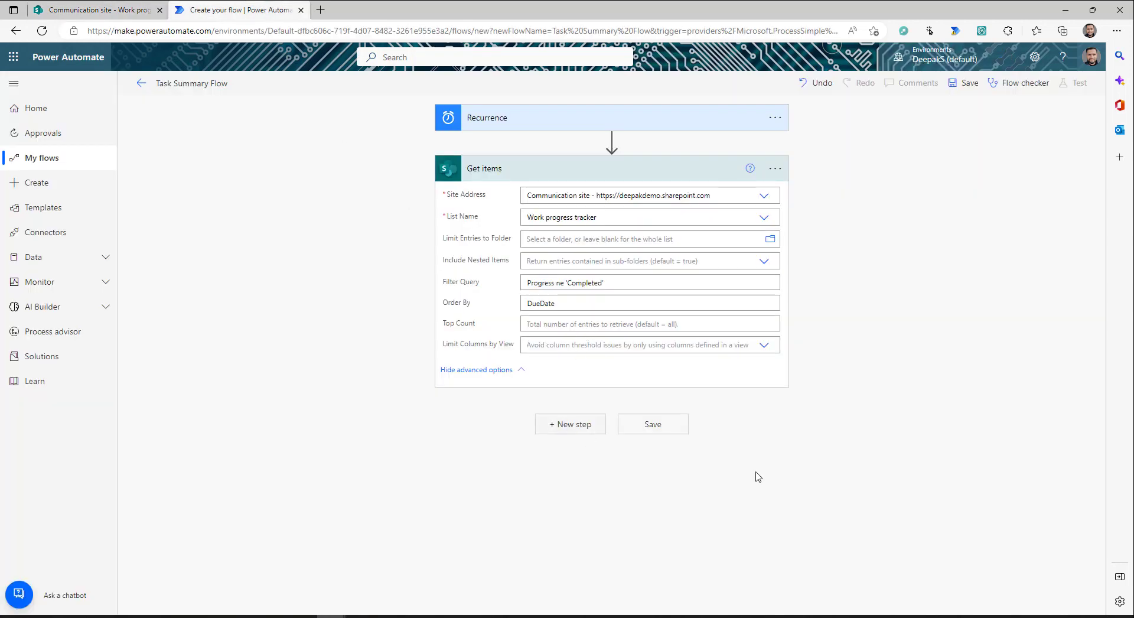
{"action": "type", "text": "select"}
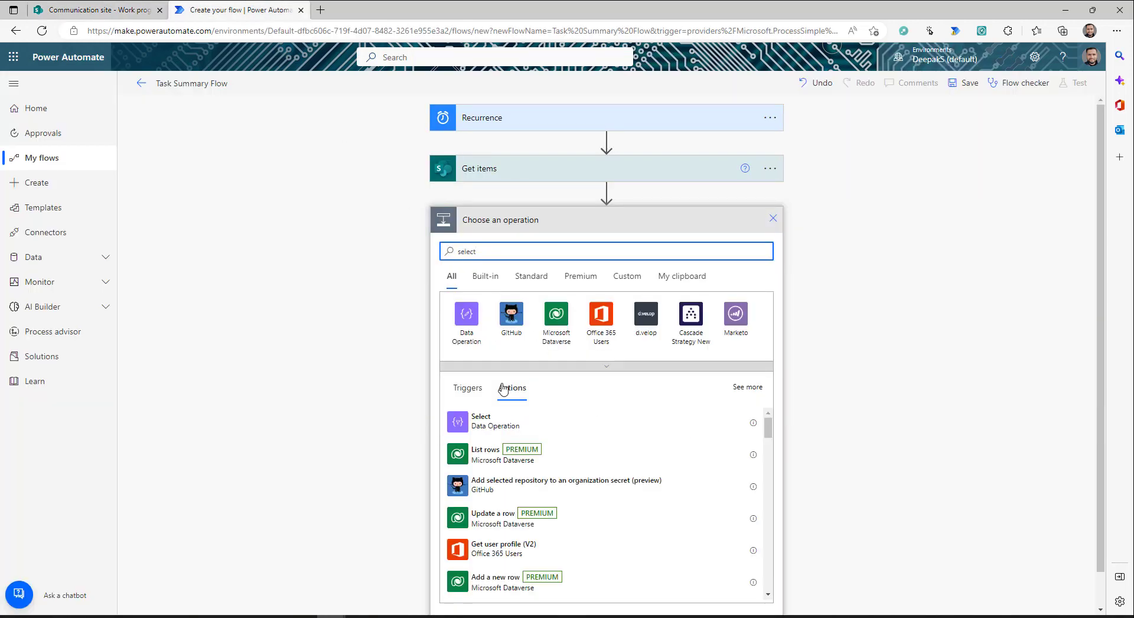
{"action": "left_click", "coordinate": [481, 420]}
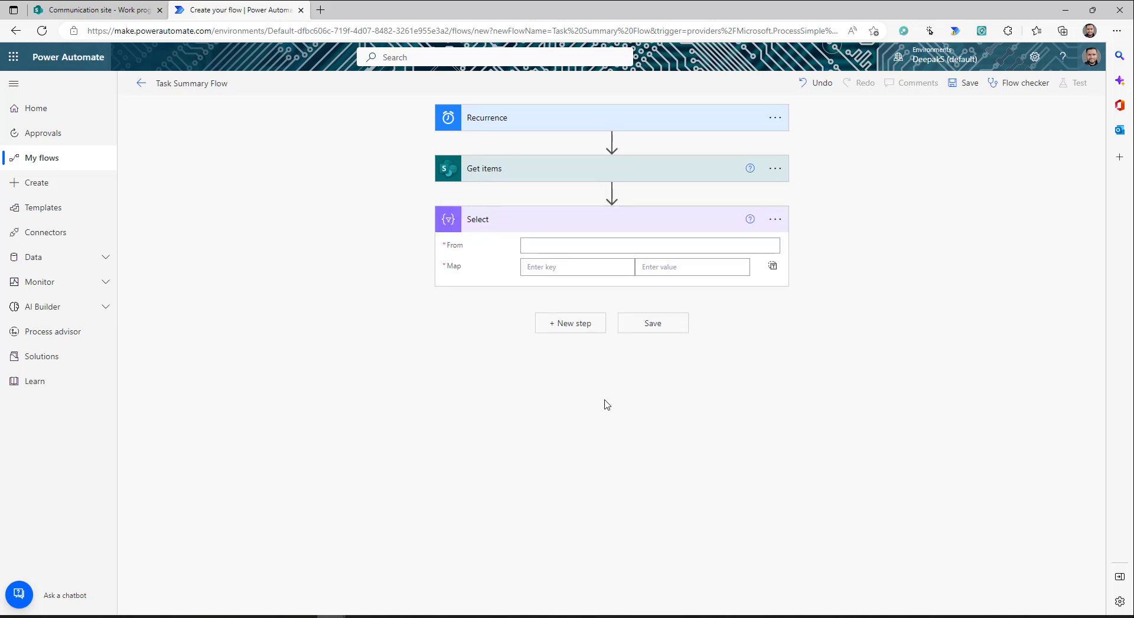
Set the Select action's From to the Get items value and map the key User to Assigned to Email.
{"action": "left_click", "coordinate": [559, 245]}
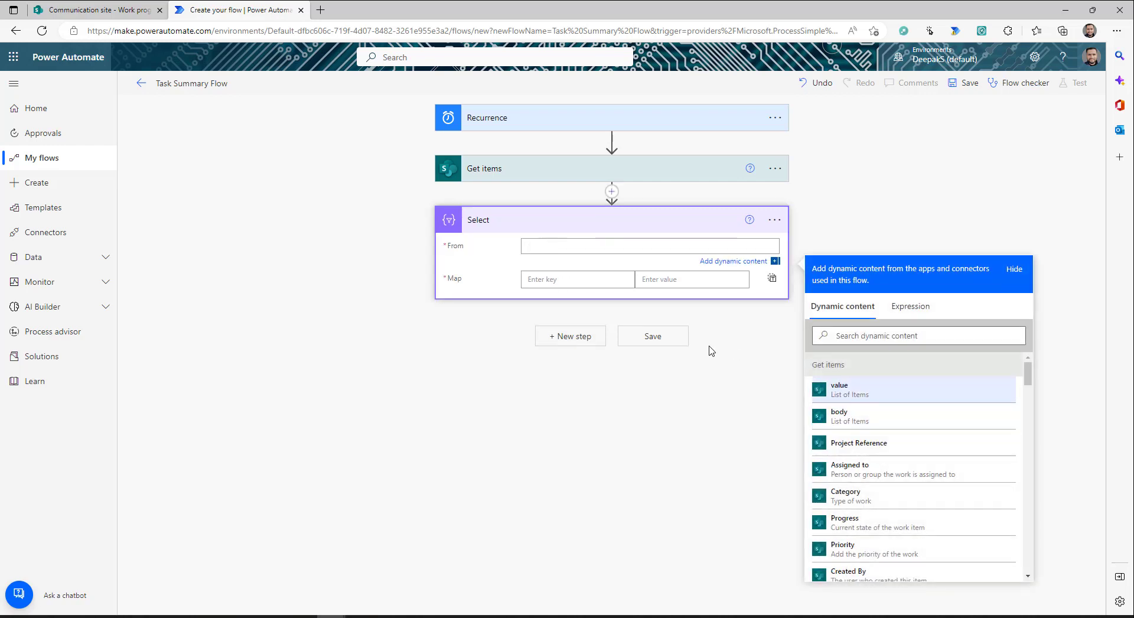
{"action": "left_click", "coordinate": [870, 391]}
{"action": "left_click", "coordinate": [562, 281]}
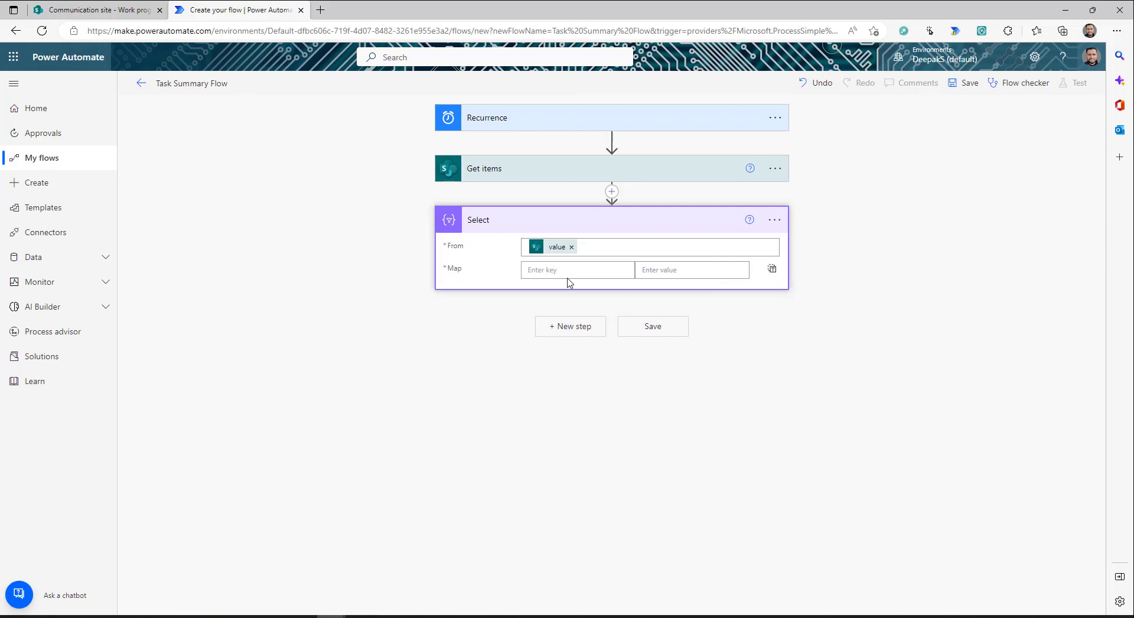
{"action": "type", "text": "User"}
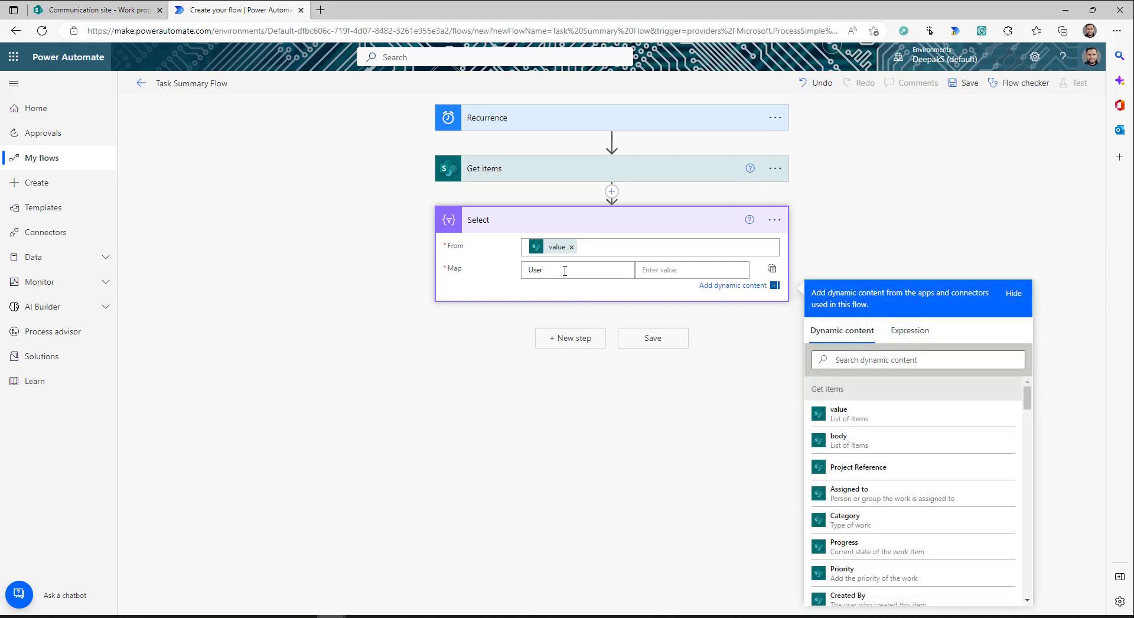
{"action": "left_click", "coordinate": [668, 271]}
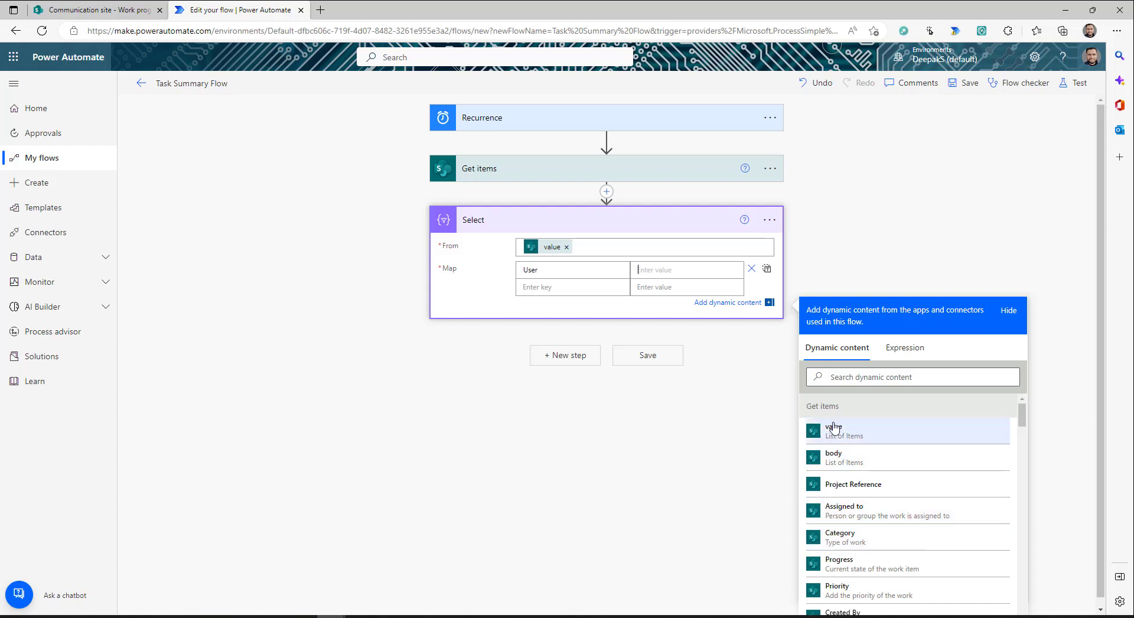
{"action": "scroll", "coordinate": [908, 499], "scroll_direction": "down", "scroll_amount": 2}
{"action": "scroll", "coordinate": [908, 499], "scroll_direction": "down", "scroll_amount": 5}
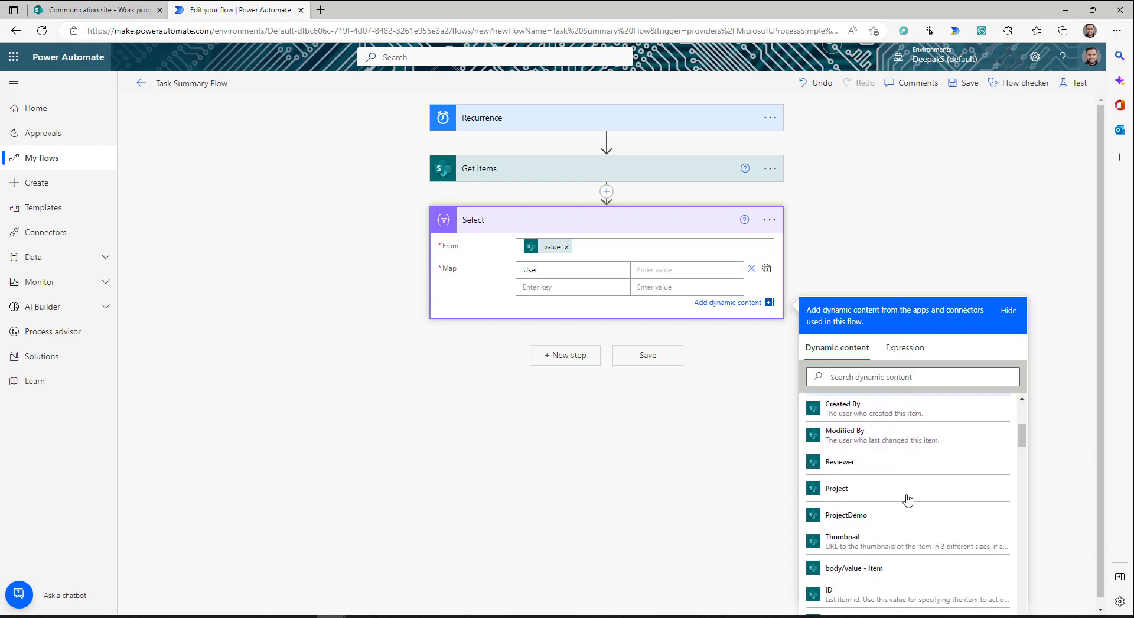
{"action": "scroll", "coordinate": [907, 499], "scroll_direction": "down", "scroll_amount": 3}
{"action": "scroll", "coordinate": [880, 473], "scroll_direction": "up", "scroll_amount": 1}
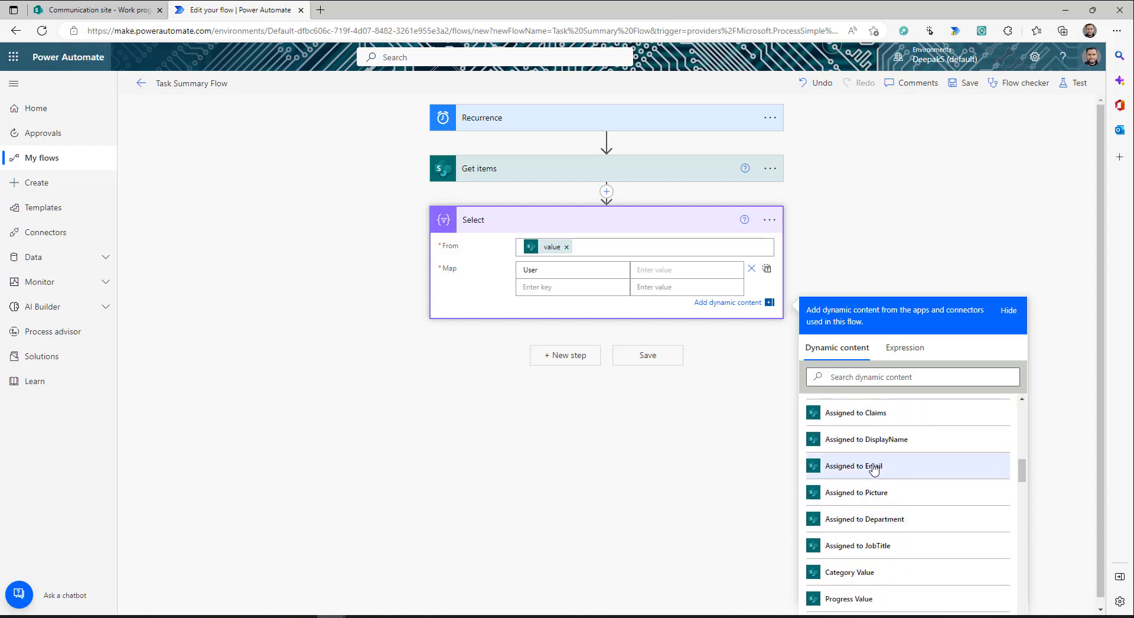
{"action": "left_click", "coordinate": [861, 471]}
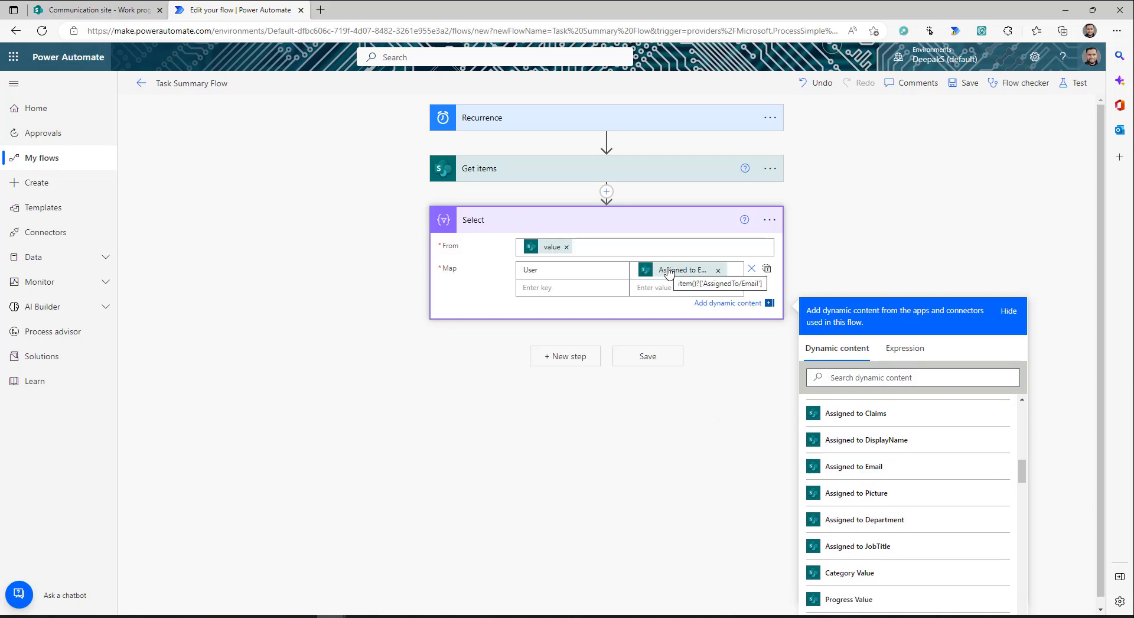
Save and test the flow, and review the User entries in the Select action's output.
{"action": "left_click", "coordinate": [964, 83]}
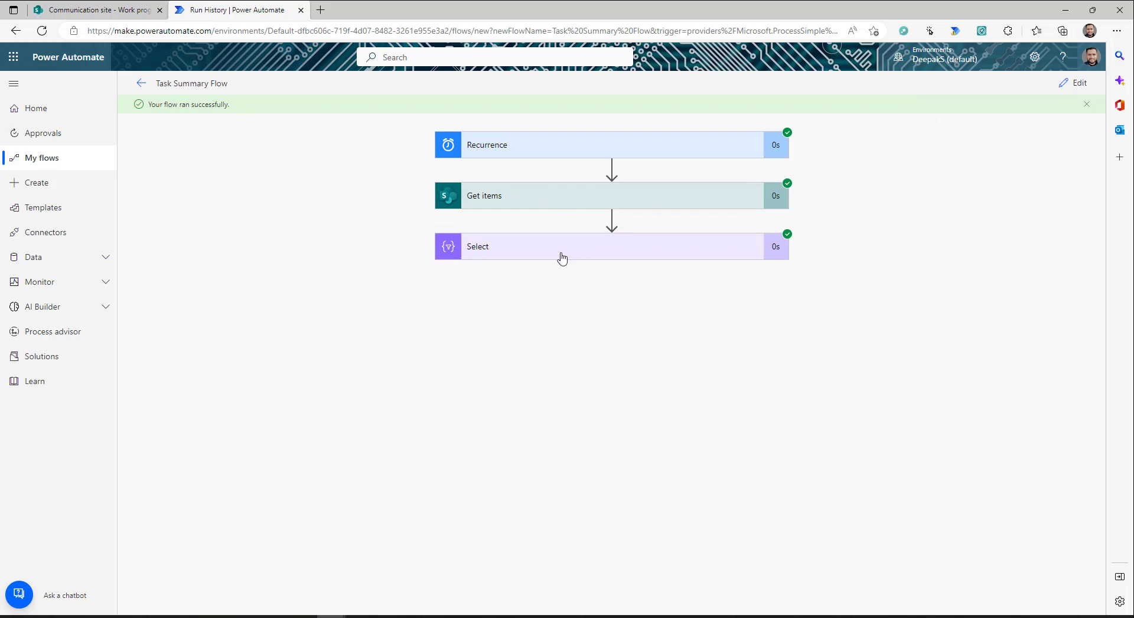
{"action": "left_click", "coordinate": [547, 251]}
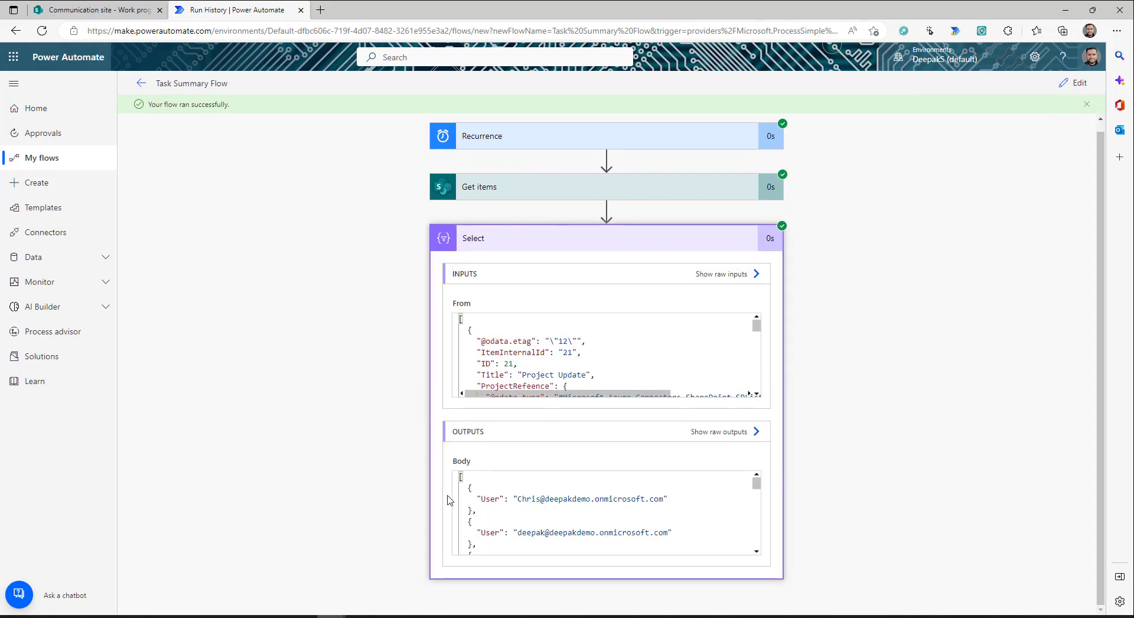
{"action": "scroll", "coordinate": [579, 508], "scroll_direction": "down", "scroll_amount": 2}
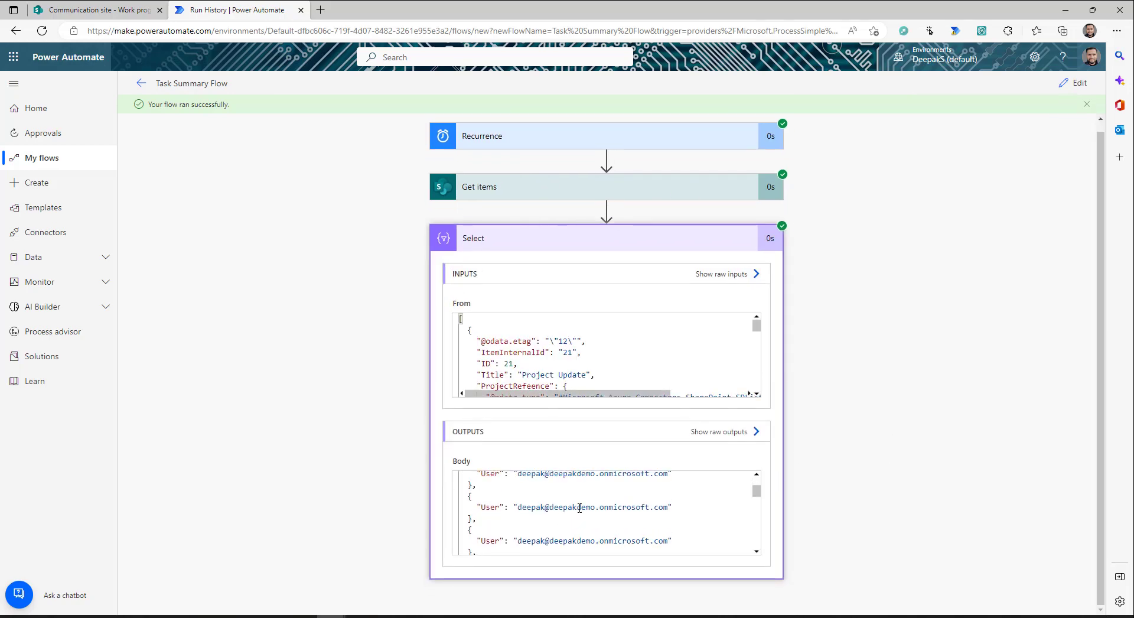
{"action": "scroll", "coordinate": [580, 508], "scroll_direction": "down", "scroll_amount": 5}
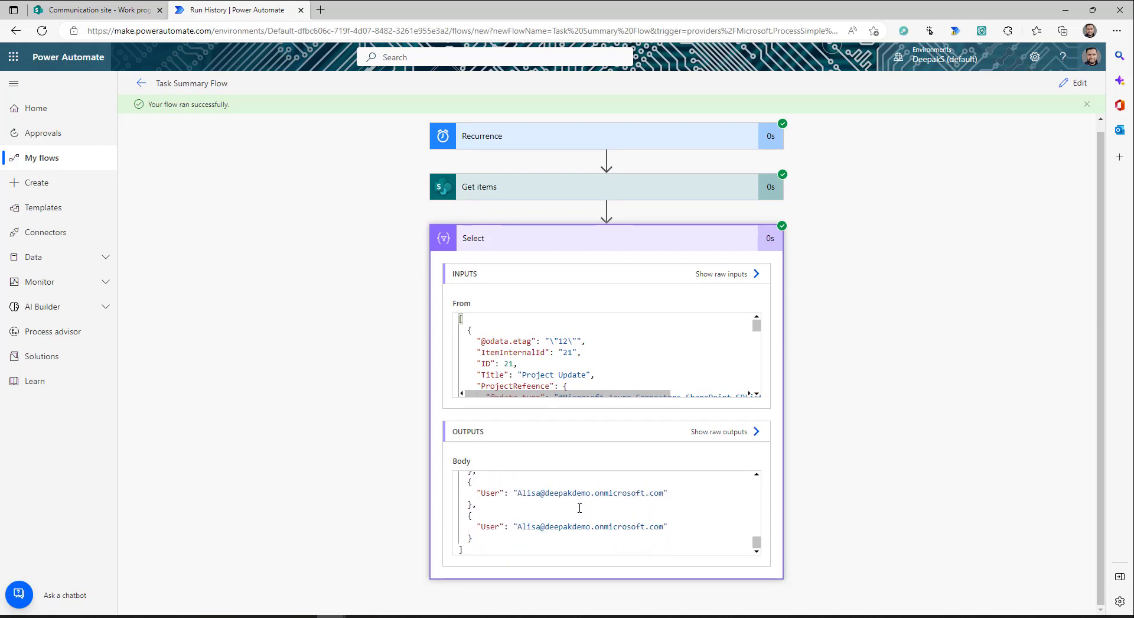
{"action": "scroll", "coordinate": [580, 508], "scroll_direction": "up", "scroll_amount": 7}
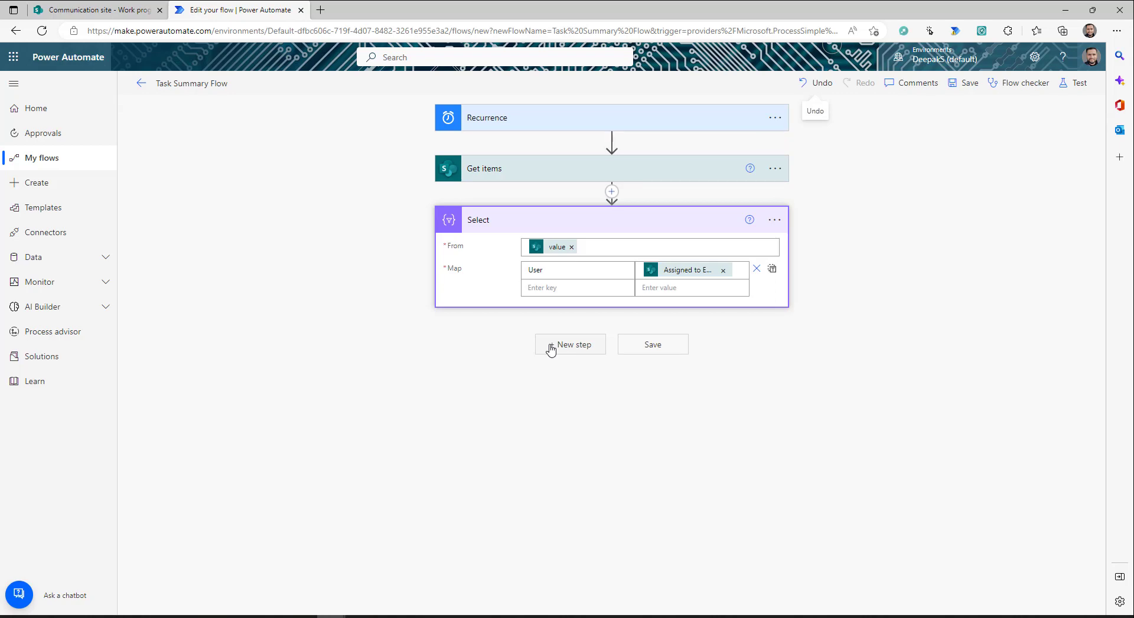
Return to editing and add a Compose action after Select with the expression union(body('Select'),body('Select')).
{"action": "left_click", "coordinate": [551, 348]}
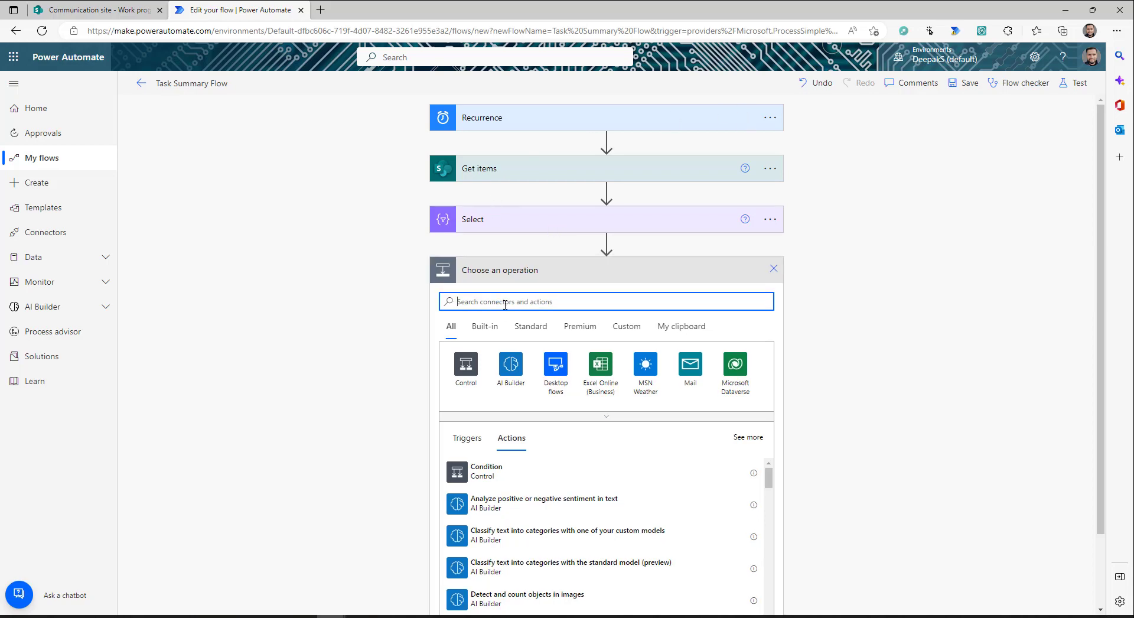
{"action": "type", "text": "compose"}
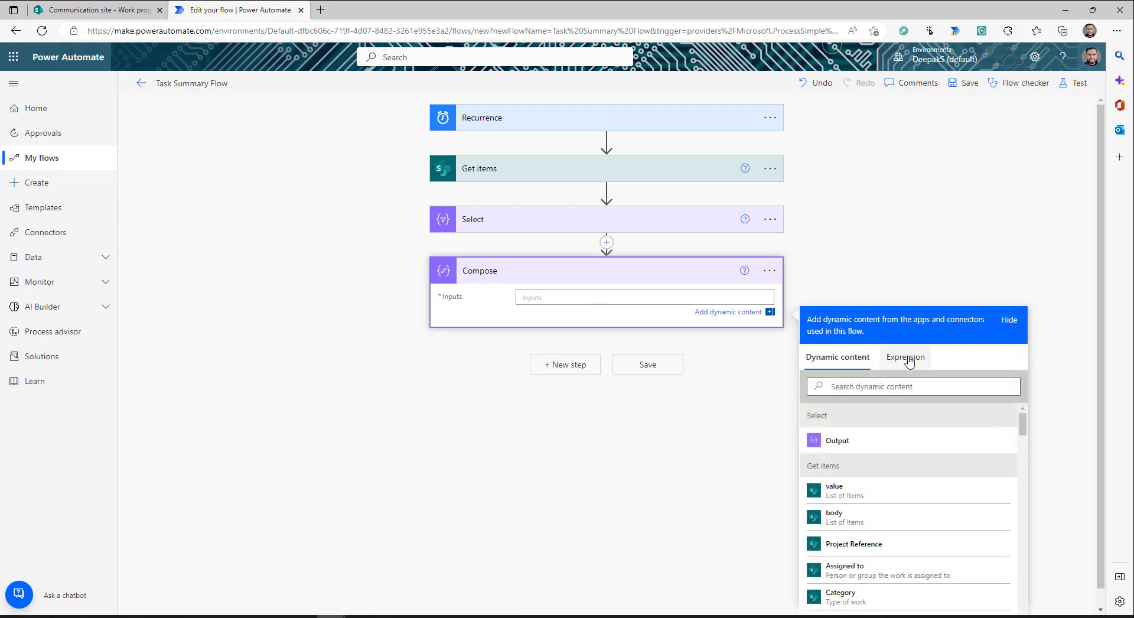
{"action": "left_click", "coordinate": [904, 356]}
{"action": "type", "text": "uni"}
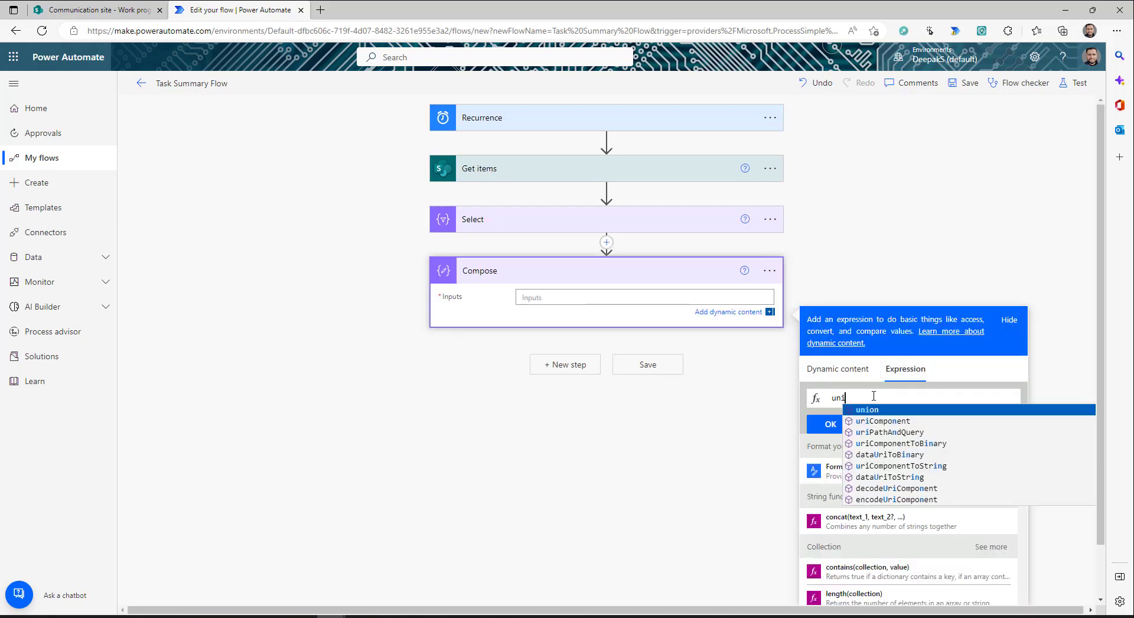
{"action": "left_click", "coordinate": [912, 409]}
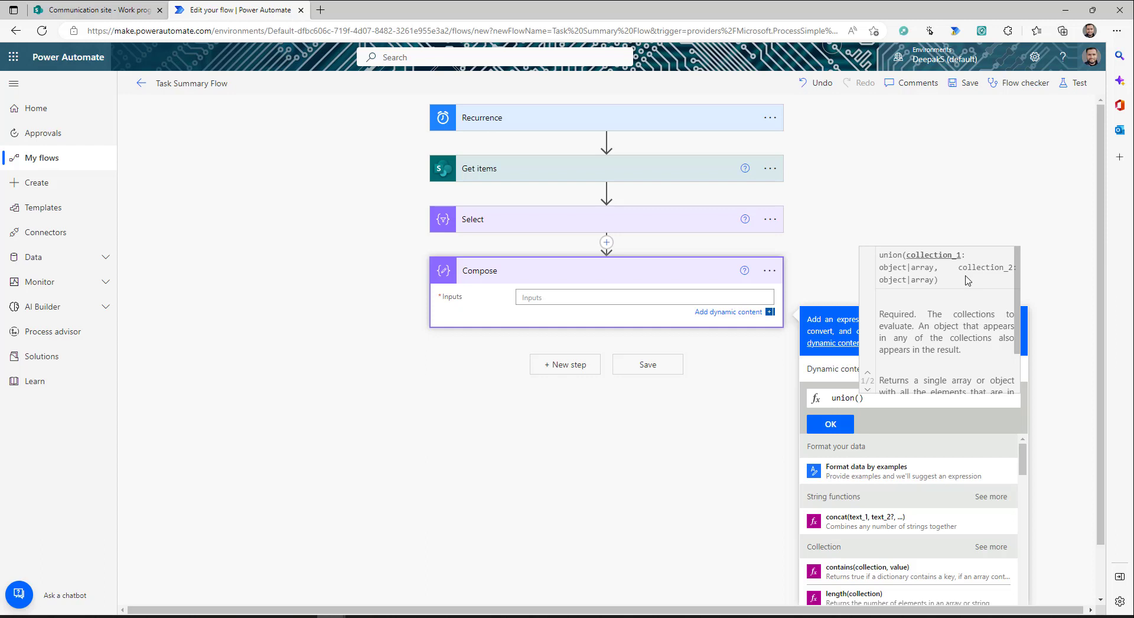
{"action": "left_click", "coordinate": [853, 369]}
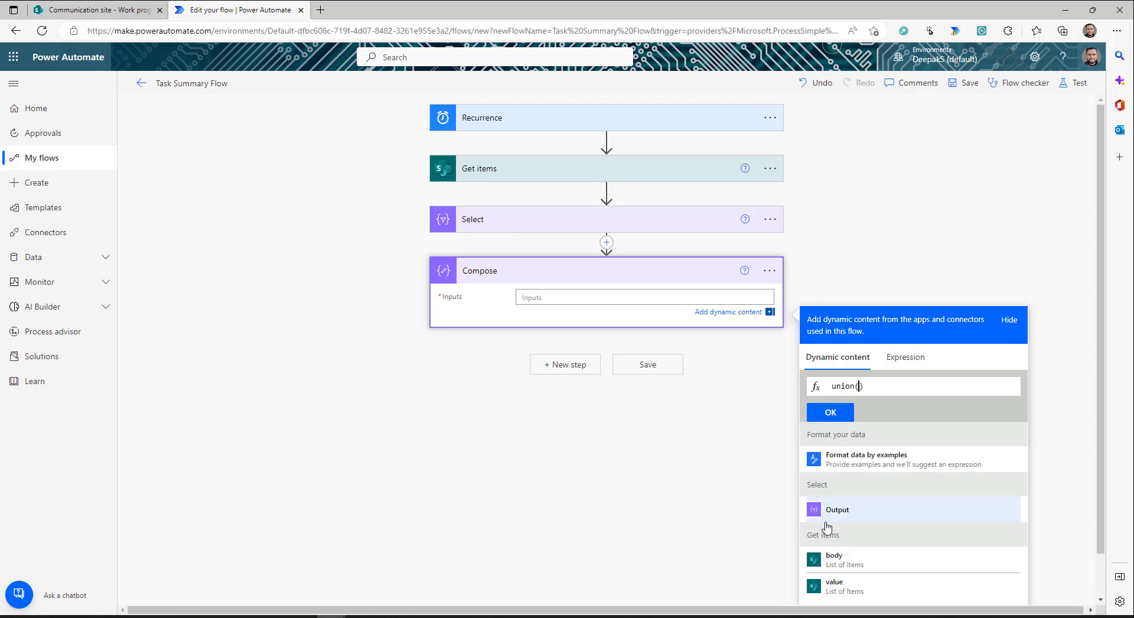
{"action": "left_click", "coordinate": [1009, 508]}
{"action": "type", "text": ","}
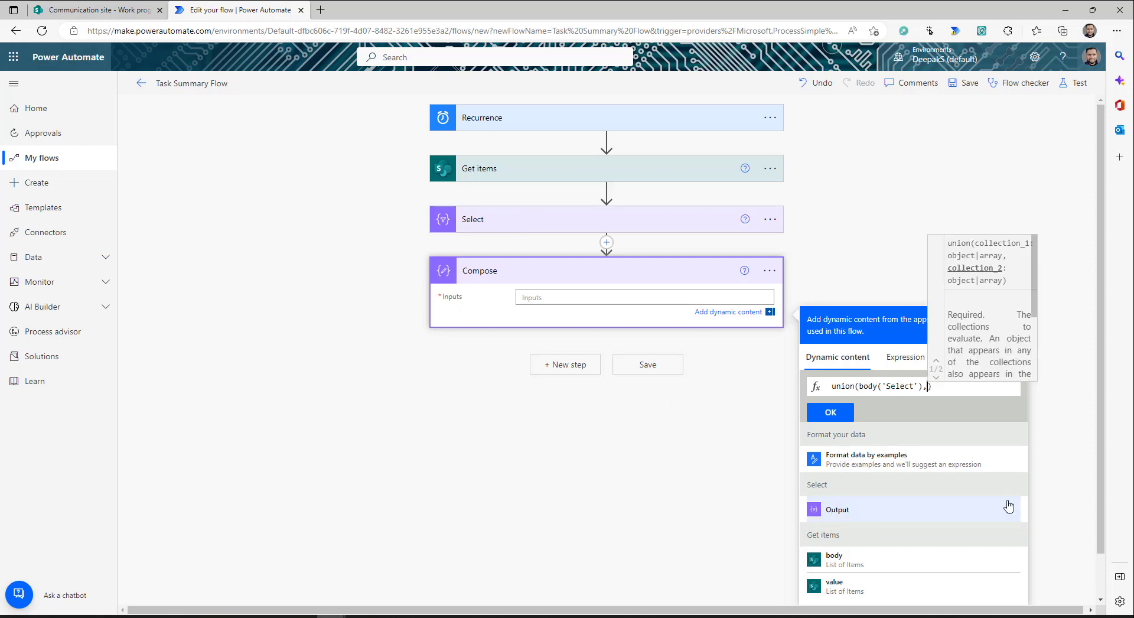
{"action": "left_click", "coordinate": [853, 513]}
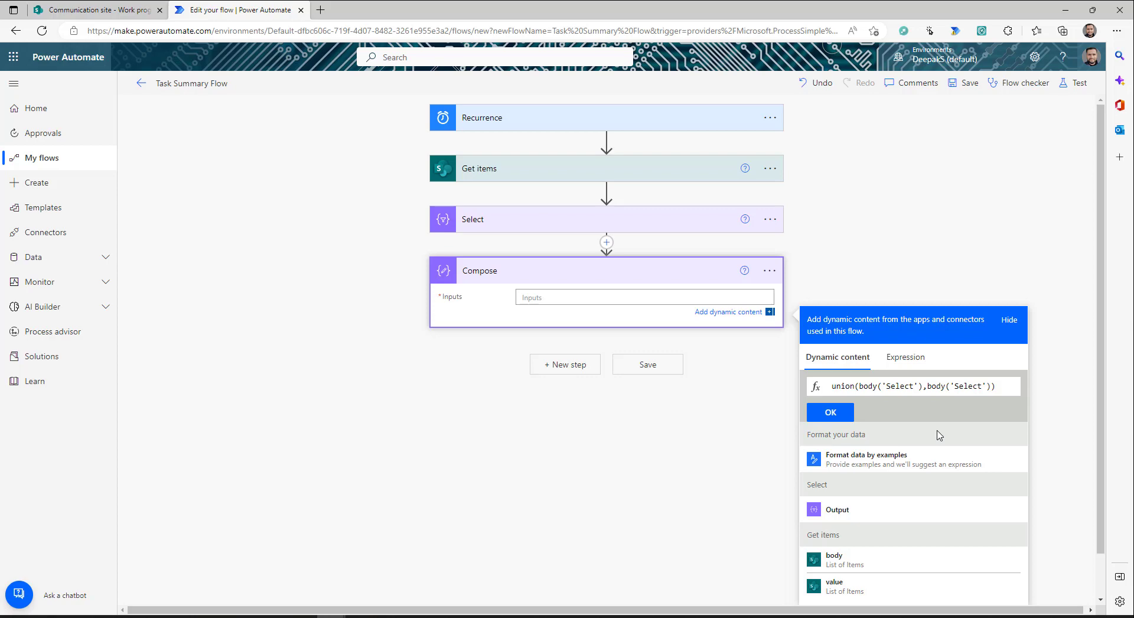
{"action": "left_click", "coordinate": [828, 411]}
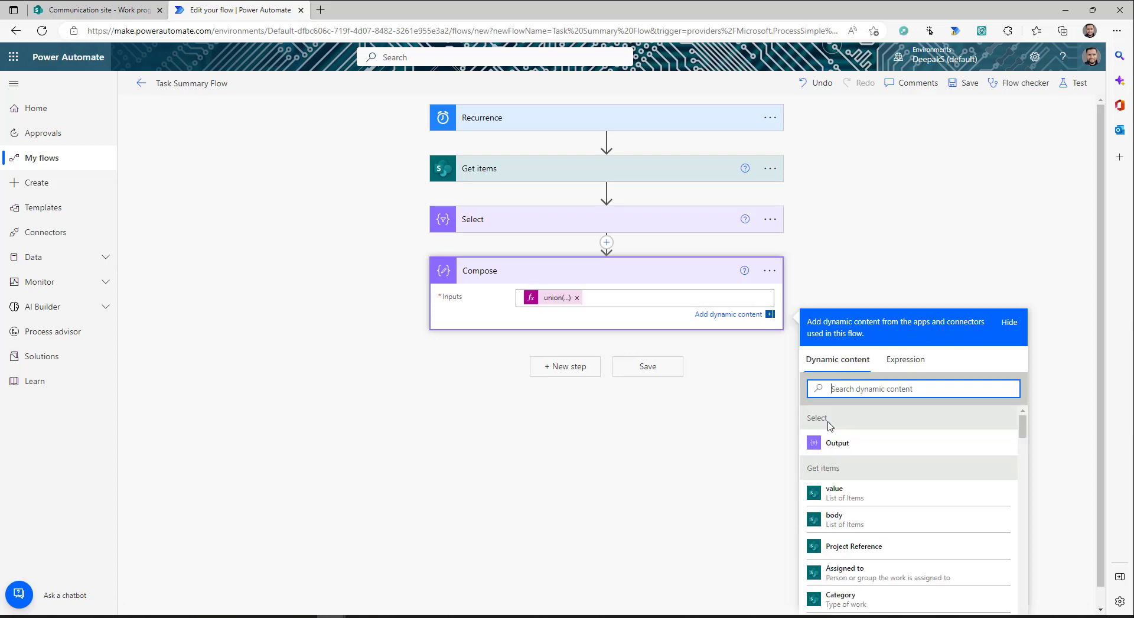
Test the flow and review the user list in the Compose action's outputs.
{"action": "left_click", "coordinate": [1069, 83]}
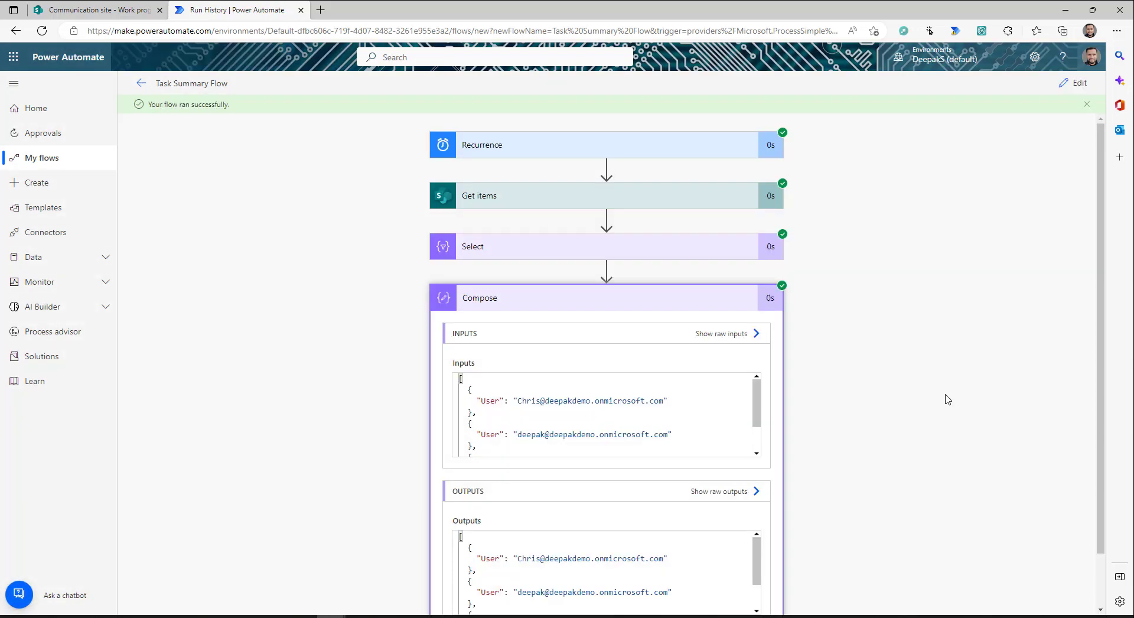
{"action": "scroll", "coordinate": [587, 493], "scroll_direction": "down", "scroll_amount": 1}
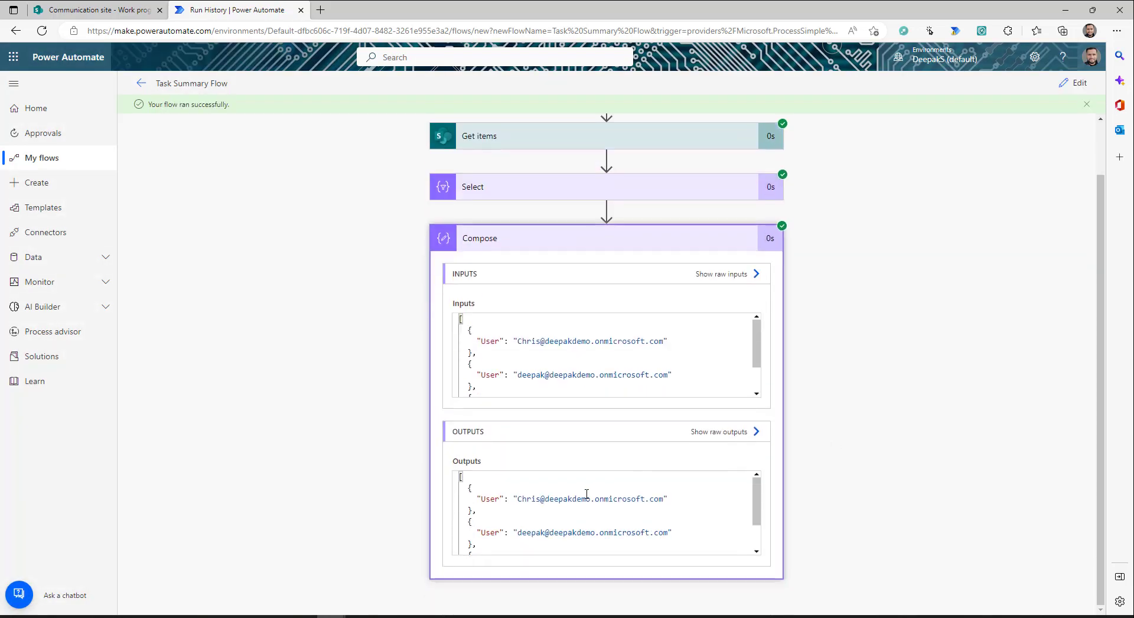
{"action": "scroll", "coordinate": [614, 486], "scroll_direction": "down", "scroll_amount": 3}
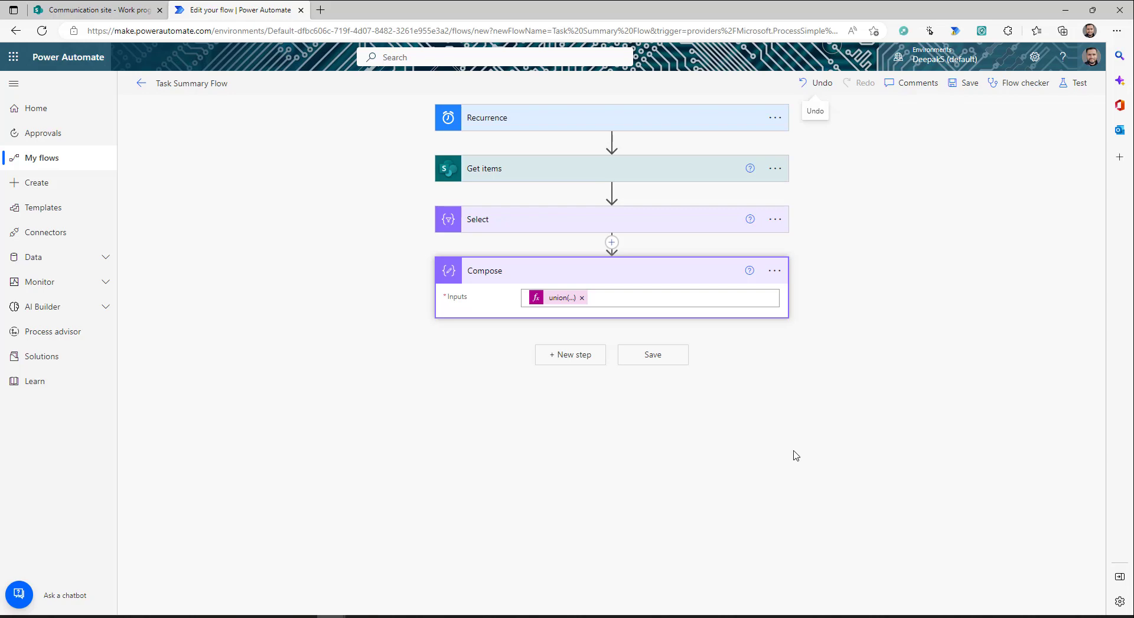
Return to editing and add a second Compose action after the first one.
{"action": "left_click", "coordinate": [809, 388]}
{"action": "left_click", "coordinate": [570, 353]}
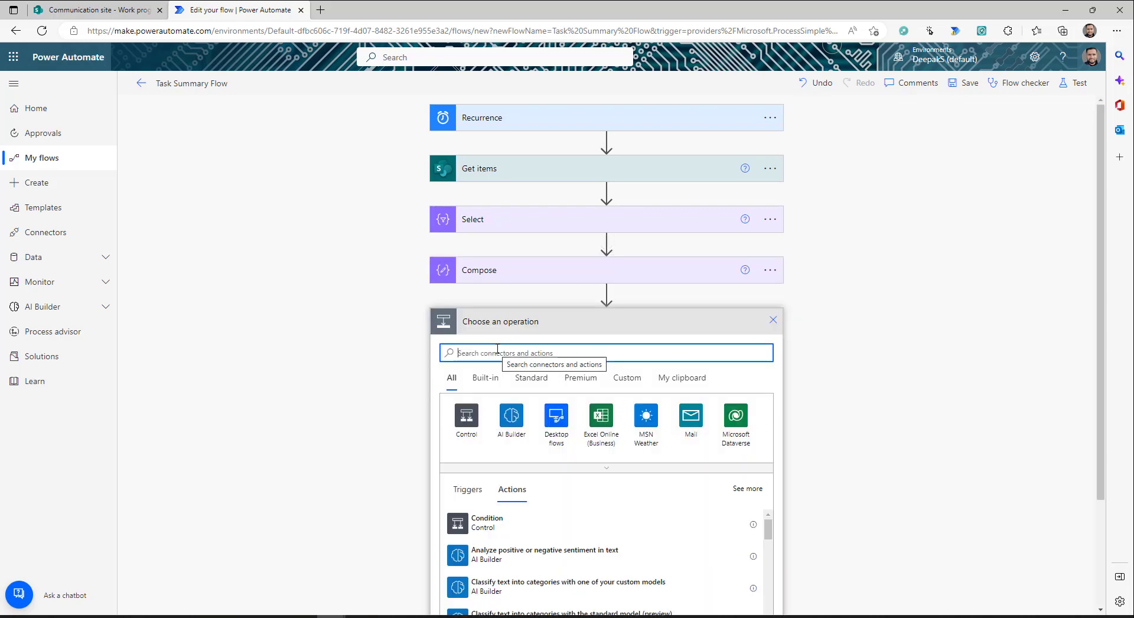
{"action": "type", "text": "compo"}
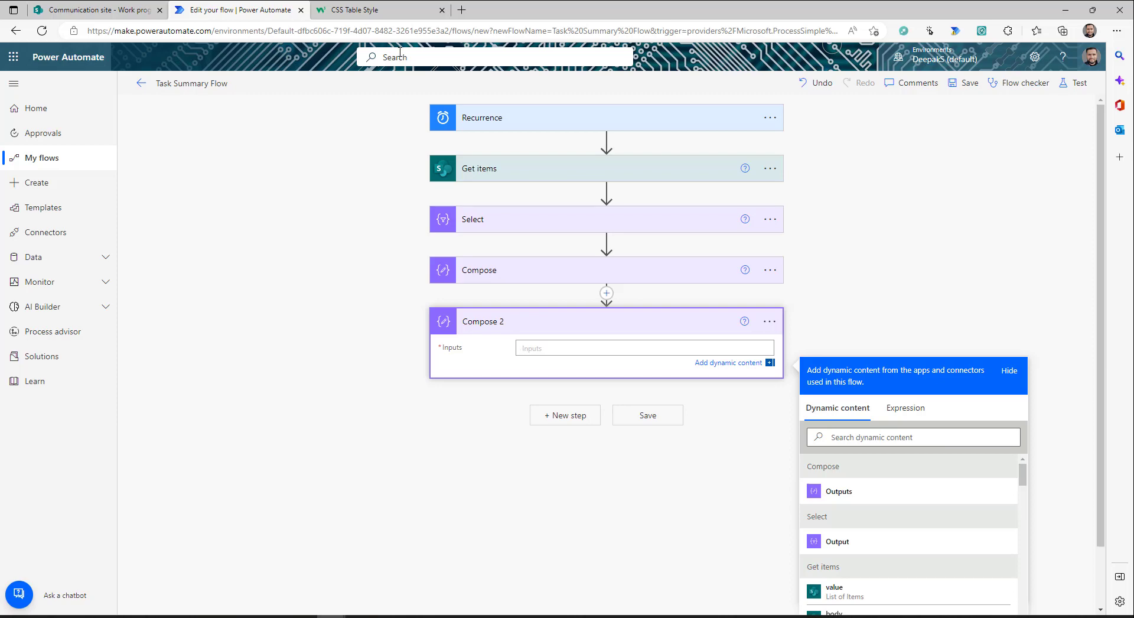
Switch to the W3Schools CSS Table Style page, open the colored table example and select its whole style block.
{"action": "left_click", "coordinate": [365, 11]}
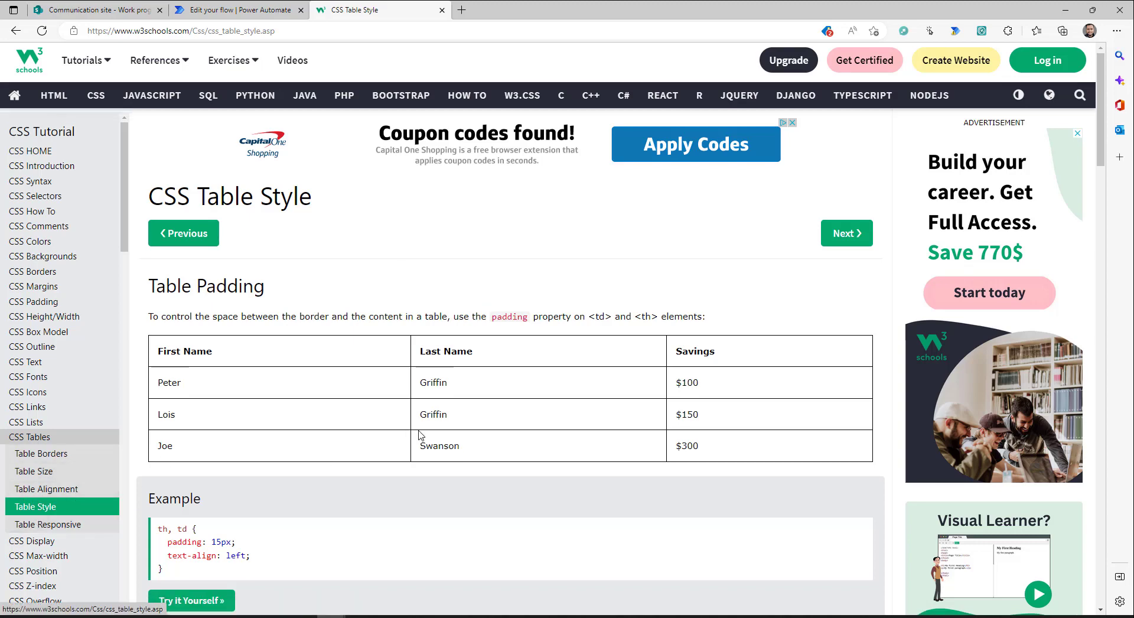
{"action": "scroll", "coordinate": [420, 431], "scroll_direction": "down", "scroll_amount": 3}
{"action": "scroll", "coordinate": [201, 439], "scroll_direction": "down", "scroll_amount": 6}
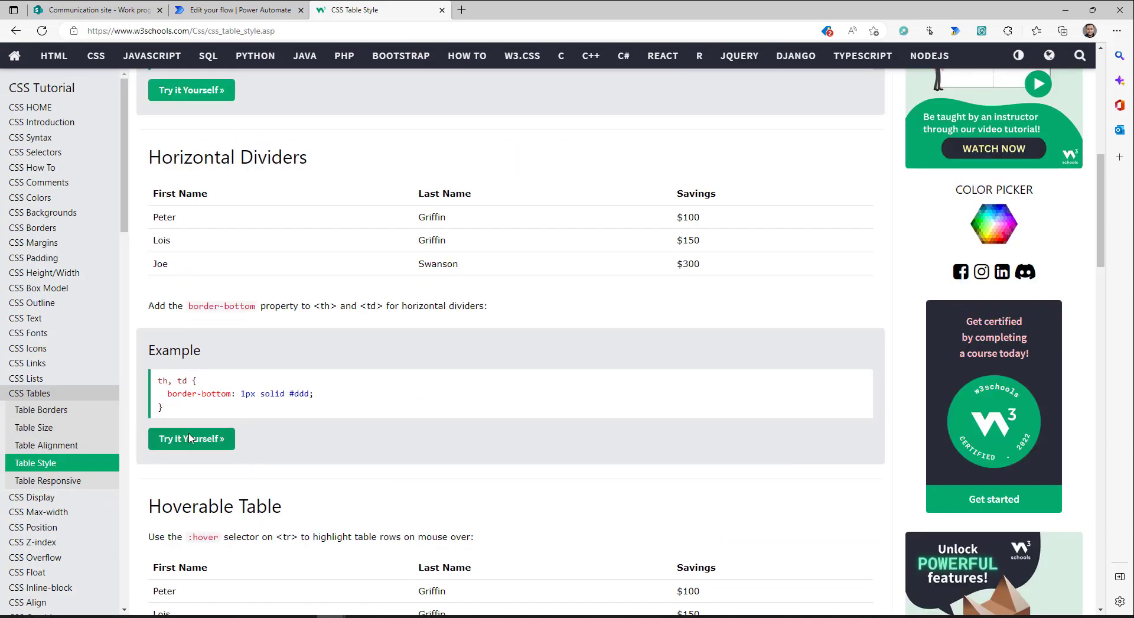
{"action": "left_click", "coordinate": [195, 438]}
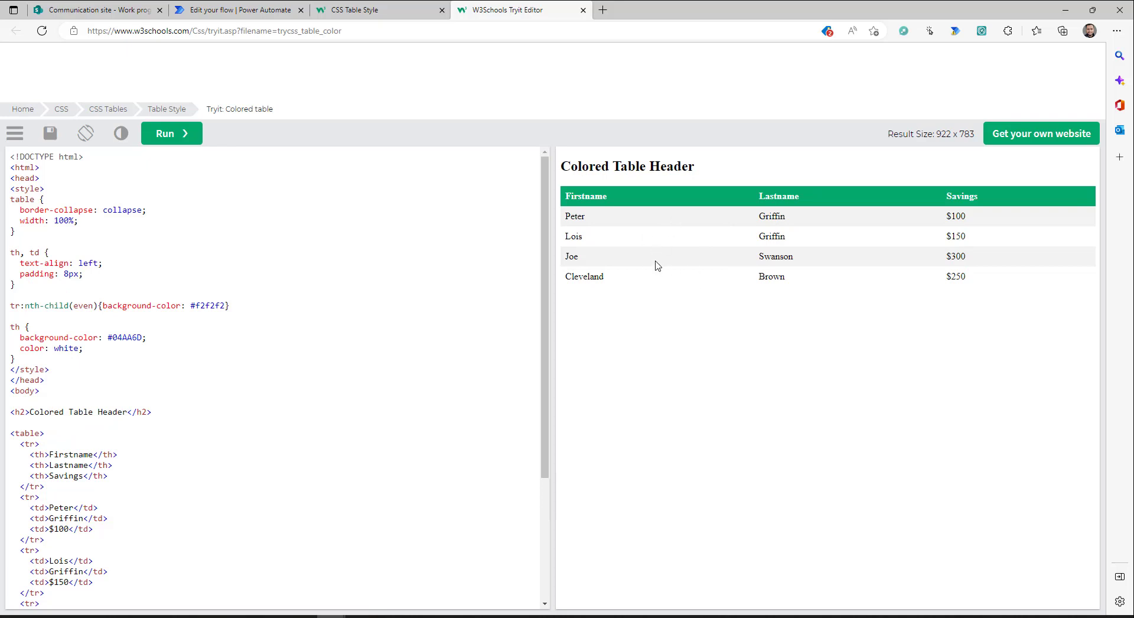
{"action": "left_click_drag", "start_coordinate": [10, 189], "coordinate": [102, 368]}
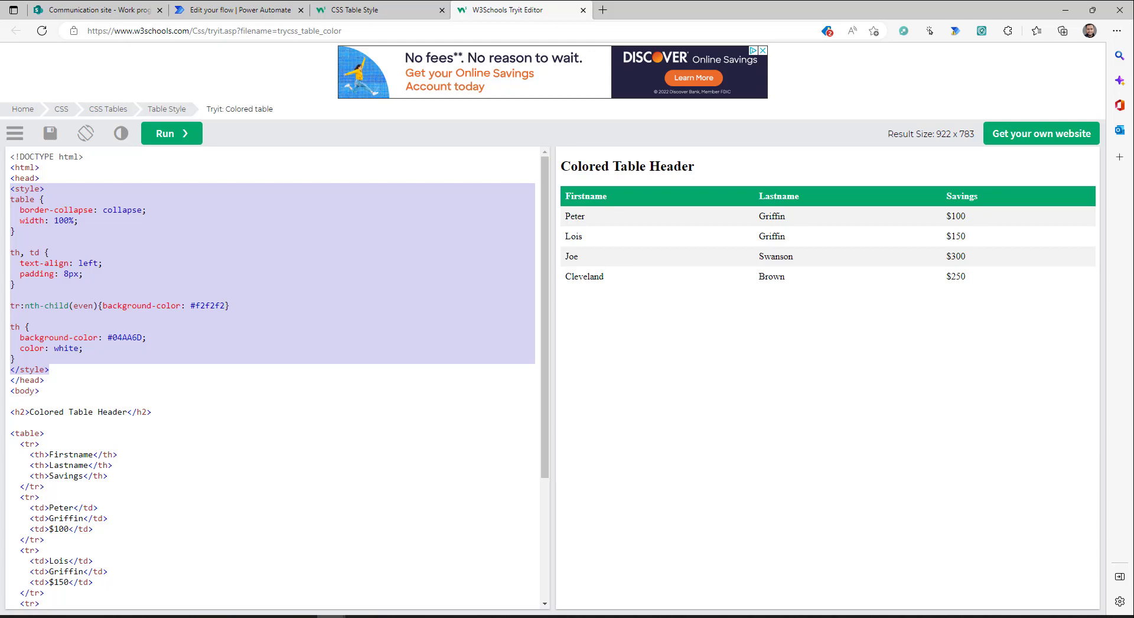
Back in Power Automate, fill Compose 2's inputs with the #Tasks table style block, using 1px solid #ddd borders and a #04AA6D header.
{"action": "left_click", "coordinate": [242, 11]}
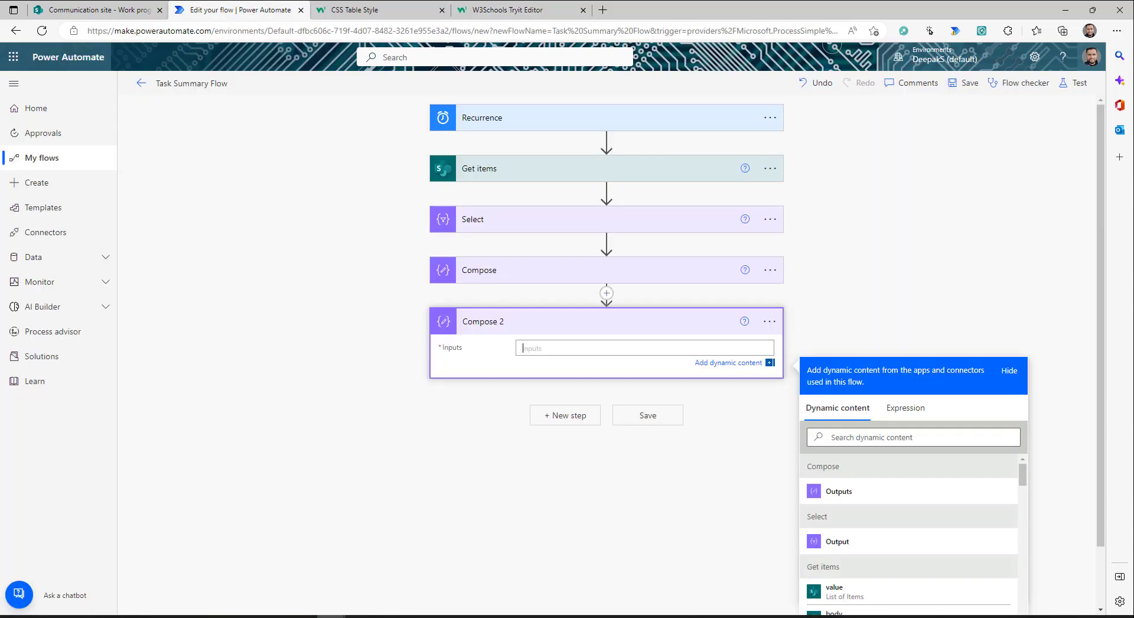
{"action": "type", "text": "<style> #Tasks{   font-family: Arial, Helvetica, sans-serif;   border-collapse: collapse;   width: 100%; }  #Tasks td, #Tasks th {   border: 1px solid #ddd;   padding: 8px; }  #Tasks tr:nth-child(even){background-color: #f2f2f2;}  #Tasks tr:hover {background-color: #ddd;}  #Tasks th {   padding-top: 12px;   padding-bottom: 12px;   text-align: left;   background-color: #04AA6D;   color: white; } </style>"}
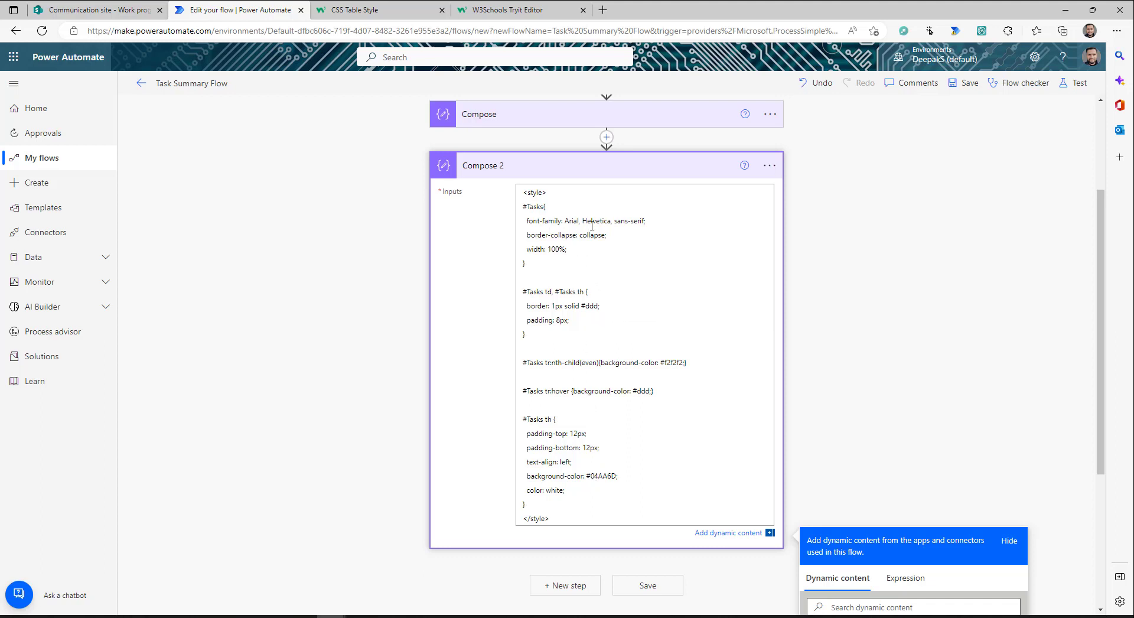
{"action": "double_click", "coordinate": [534, 207]}
{"action": "scroll", "coordinate": [613, 418], "scroll_direction": "down", "scroll_amount": 1}
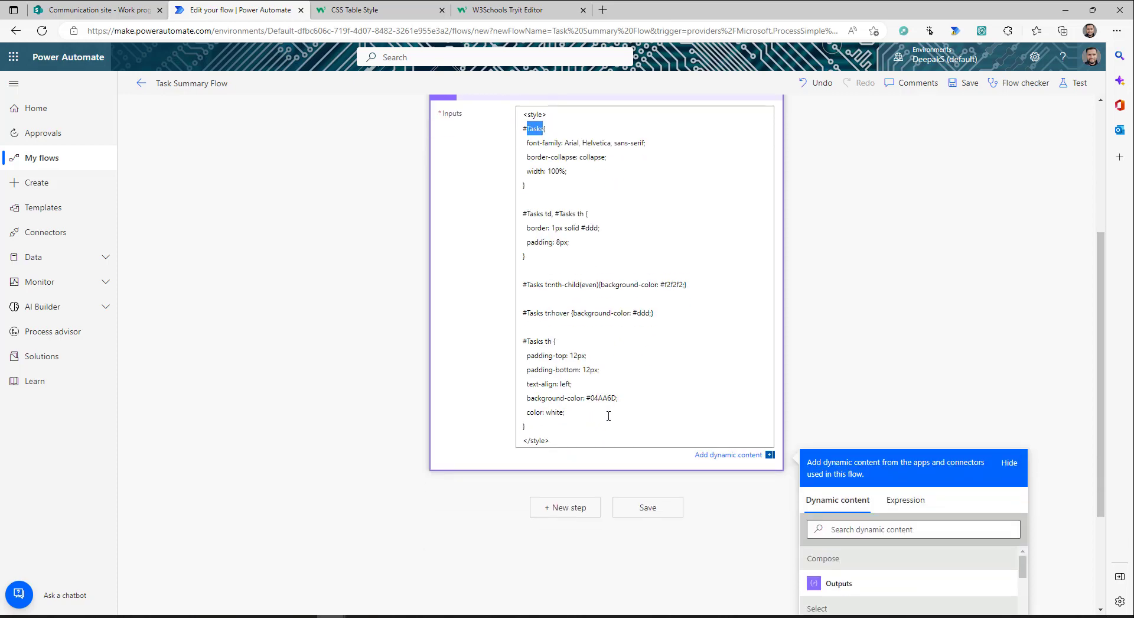
{"action": "scroll", "coordinate": [607, 415], "scroll_direction": "up", "scroll_amount": 1}
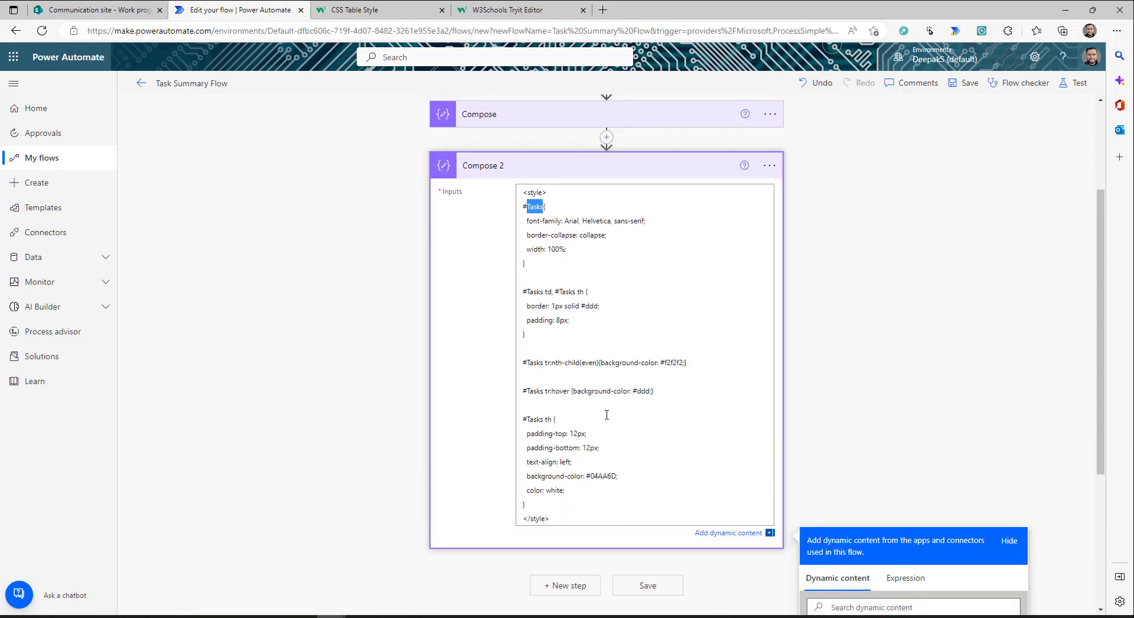
{"action": "left_click", "coordinate": [322, 357]}
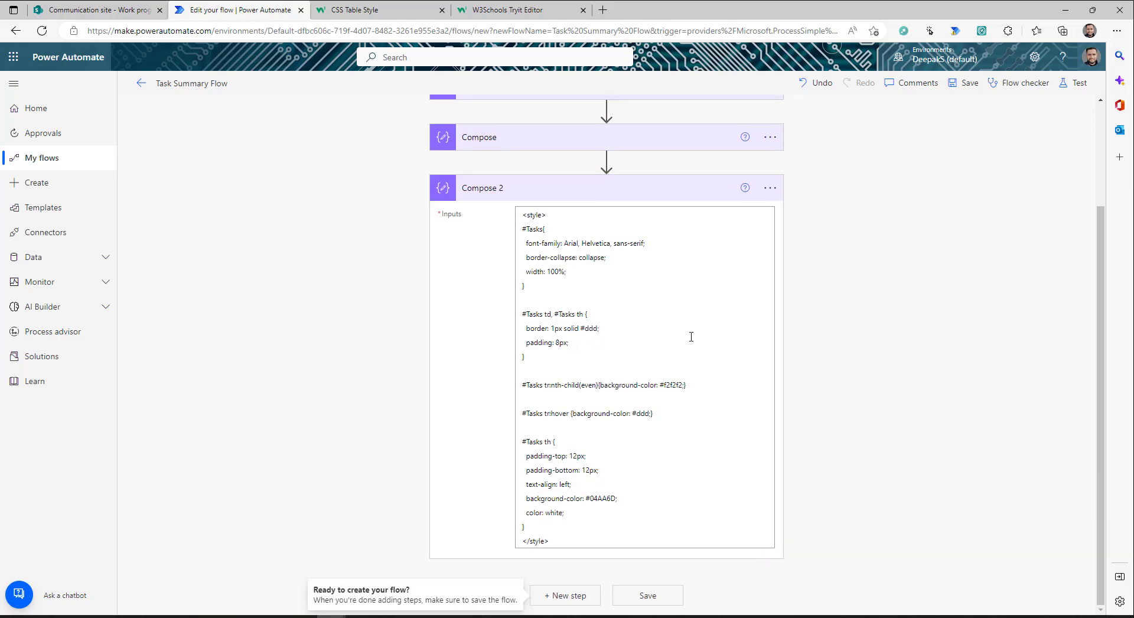
Add an Initialize variable action after Compose 2 and name the variable varEmailHtml.
{"action": "left_click", "coordinate": [565, 595]}
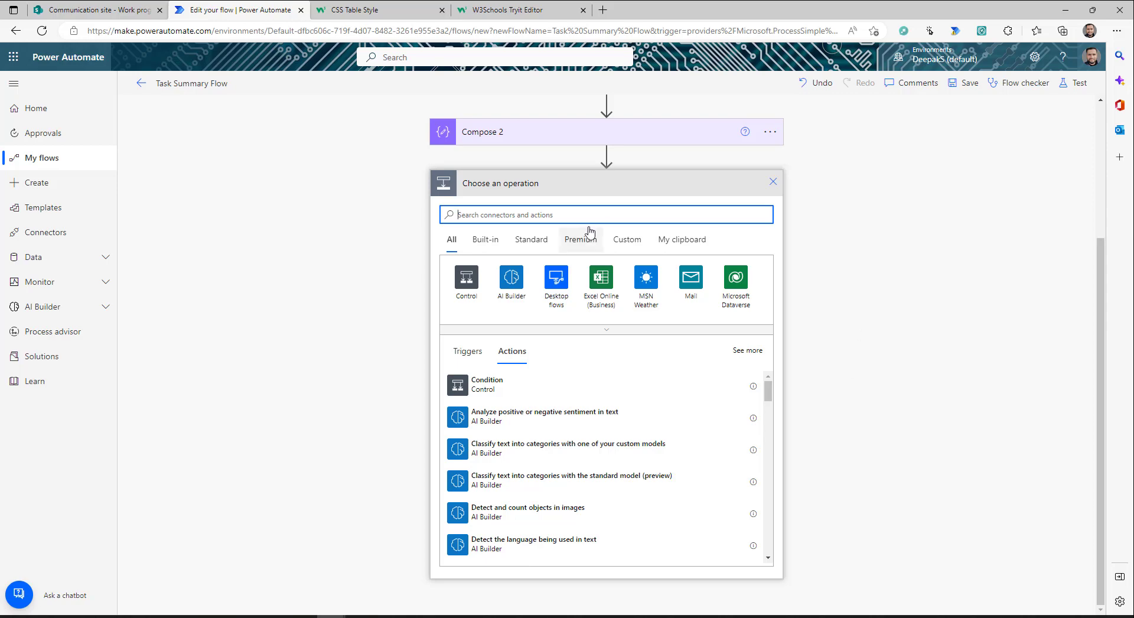
{"action": "type", "text": "var"}
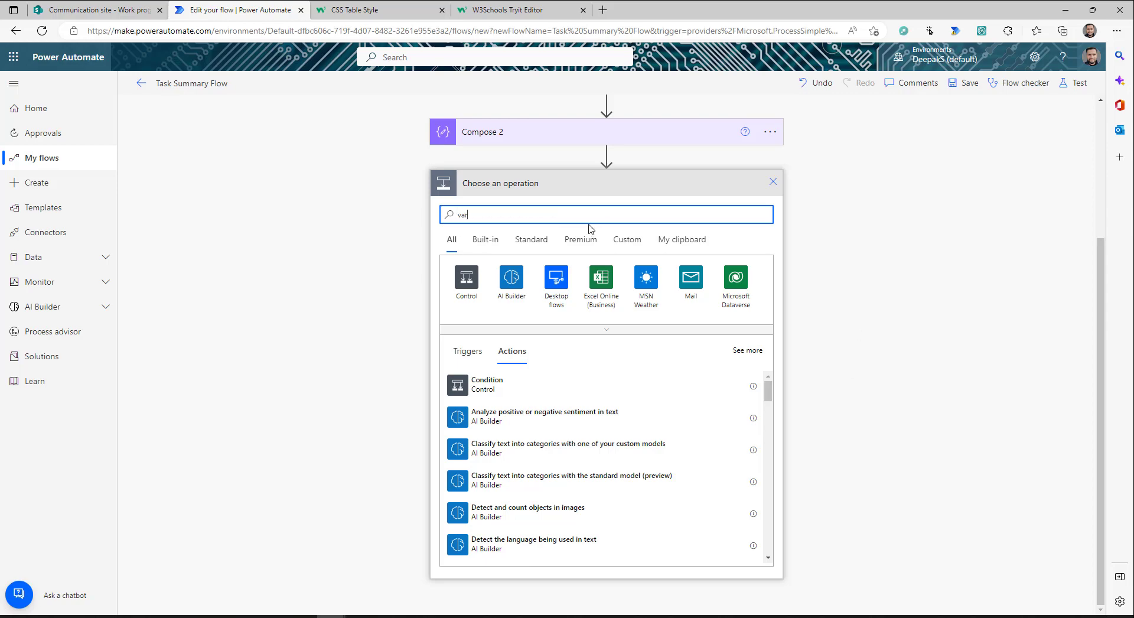
{"action": "left_click", "coordinate": [499, 479]}
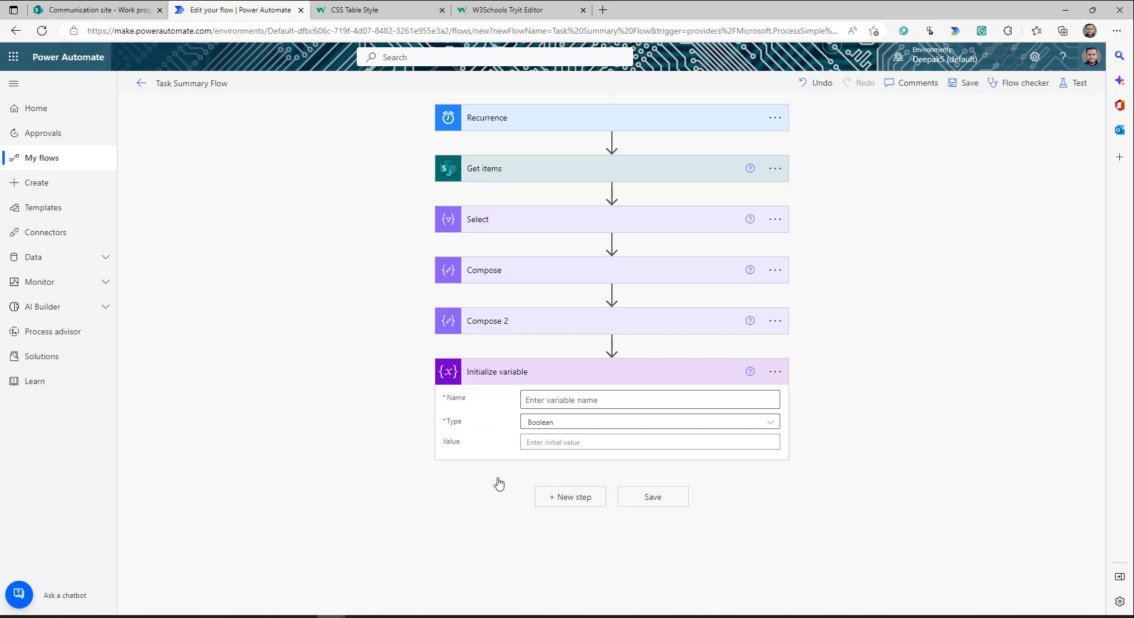
{"action": "left_click", "coordinate": [640, 401]}
{"action": "type", "text": "varEmailHtml"}
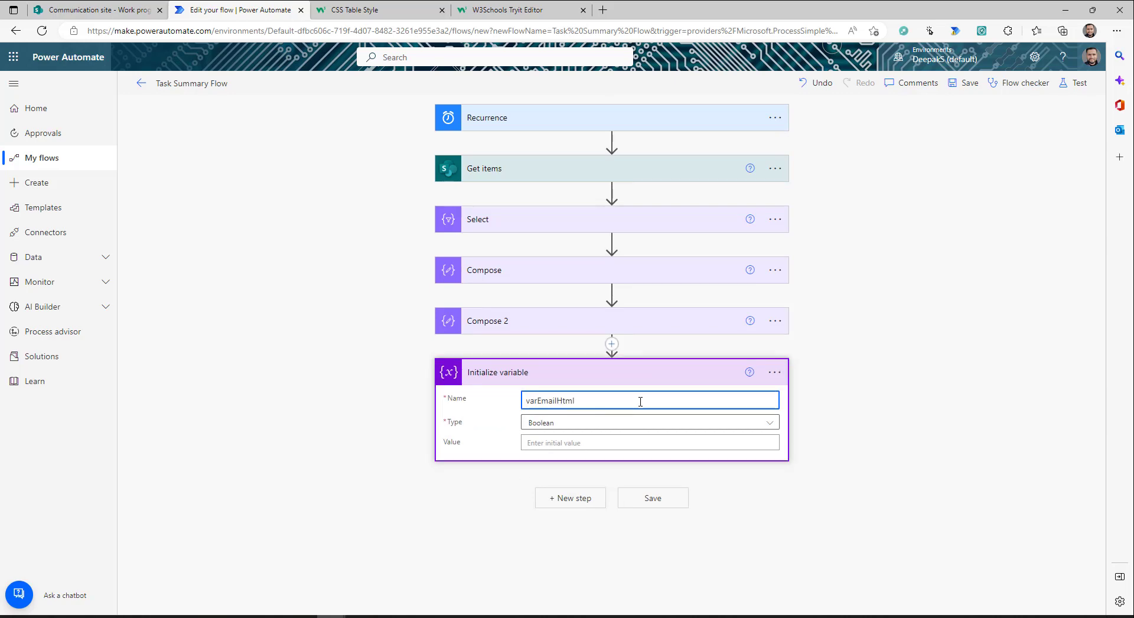
Make varEmailHtml a String holding a table with id 'Tasks' and headers Title, Description, Category, Priority, ProjectRefeence, DueDate and Status.
{"action": "left_click", "coordinate": [661, 423]}
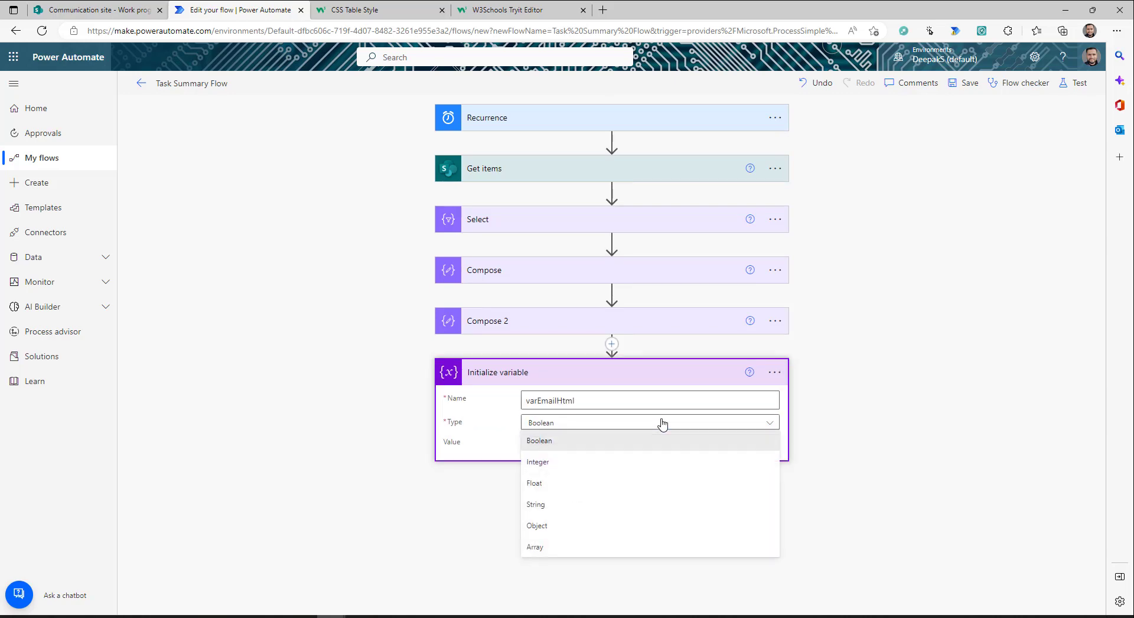
{"action": "left_click", "coordinate": [539, 503]}
{"action": "left_click", "coordinate": [565, 442]}
{"action": "type", "text": "<table id='Tasks' >   <thead >     <th >Title</th>     <th >Description</th>     <th >Category</th>     <th >Priority</th>     <th >ProjectRefeence</th>     <th >DueDate</th>     <th >Status</th>   </thead>"}
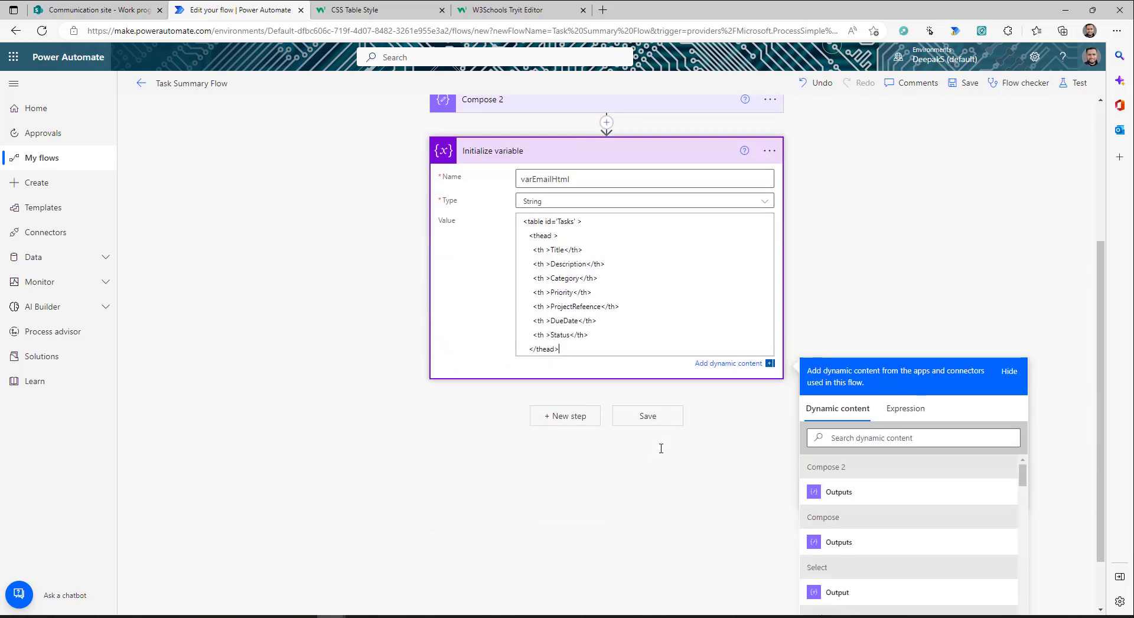
Switch to the W3Schools Tryit Editor, examine the sample's table markup from its opening table tag, and return to the flow.
{"action": "left_click", "coordinate": [529, 220]}
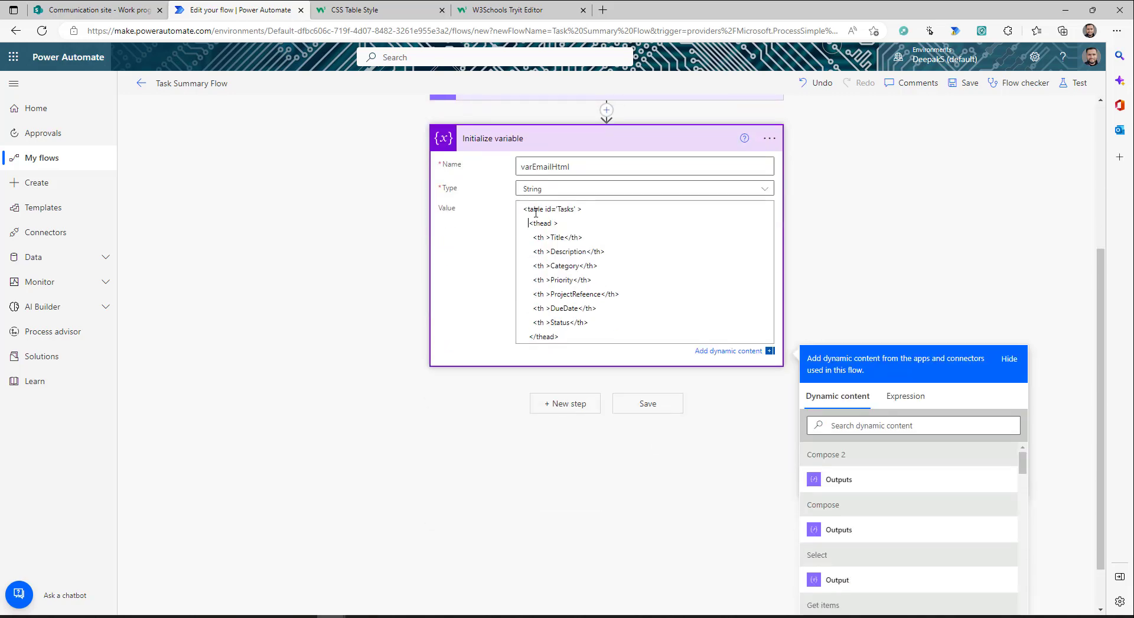
{"action": "left_click", "coordinate": [500, 10]}
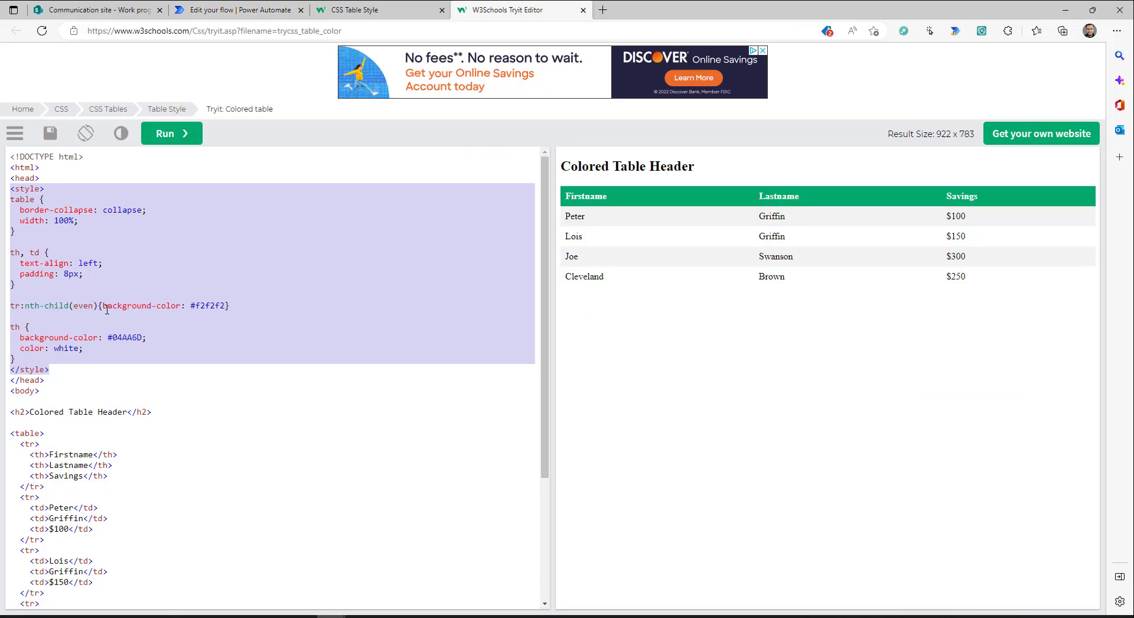
{"action": "left_click", "coordinate": [200, 407]}
{"action": "scroll", "coordinate": [63, 450], "scroll_direction": "down", "scroll_amount": 3}
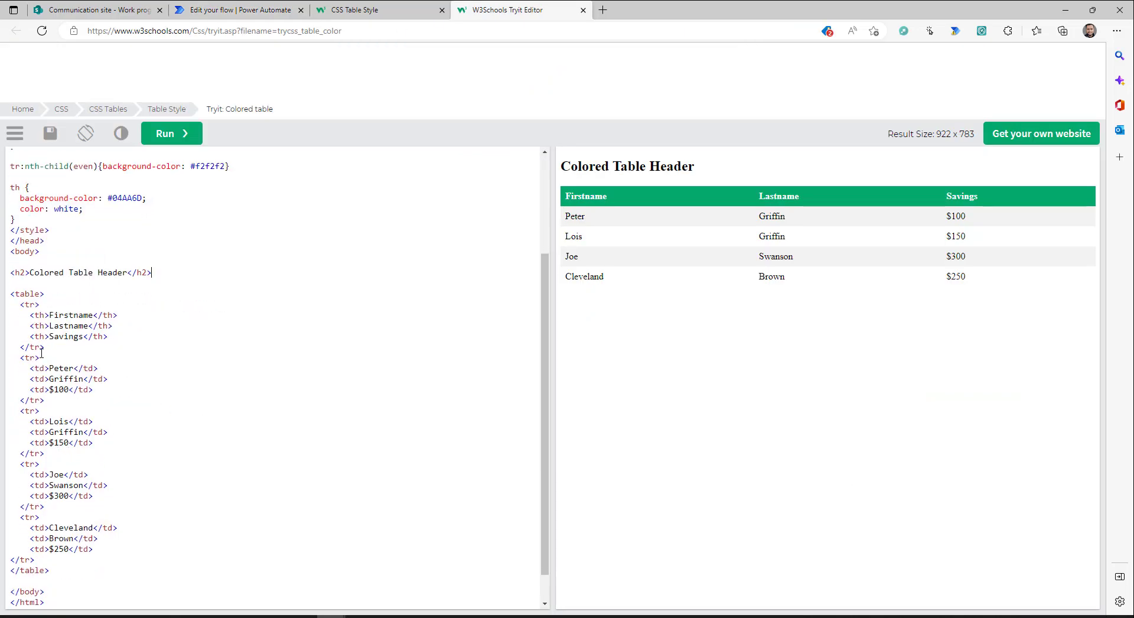
{"action": "left_click_drag", "start_coordinate": [10, 293], "coordinate": [46, 294]}
{"action": "left_click", "coordinate": [223, 12]}
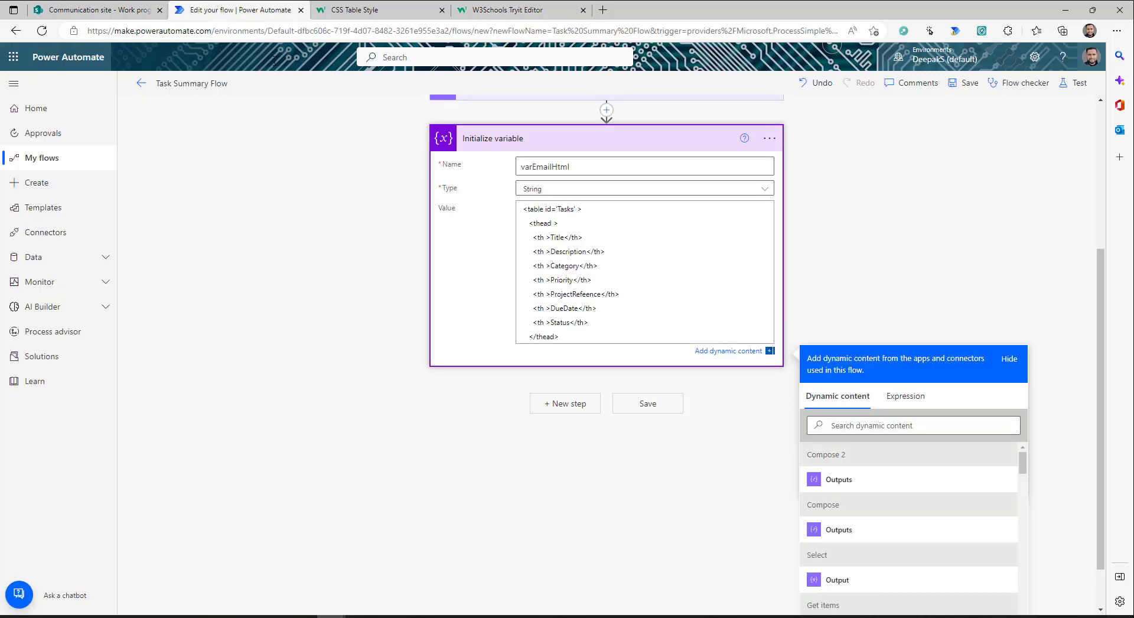
Compare the table id in the variable's value with the #Tasks selector in Compose 2's style block.
{"action": "double_click", "coordinate": [565, 210]}
{"action": "scroll", "coordinate": [592, 279], "scroll_direction": "up", "scroll_amount": 4}
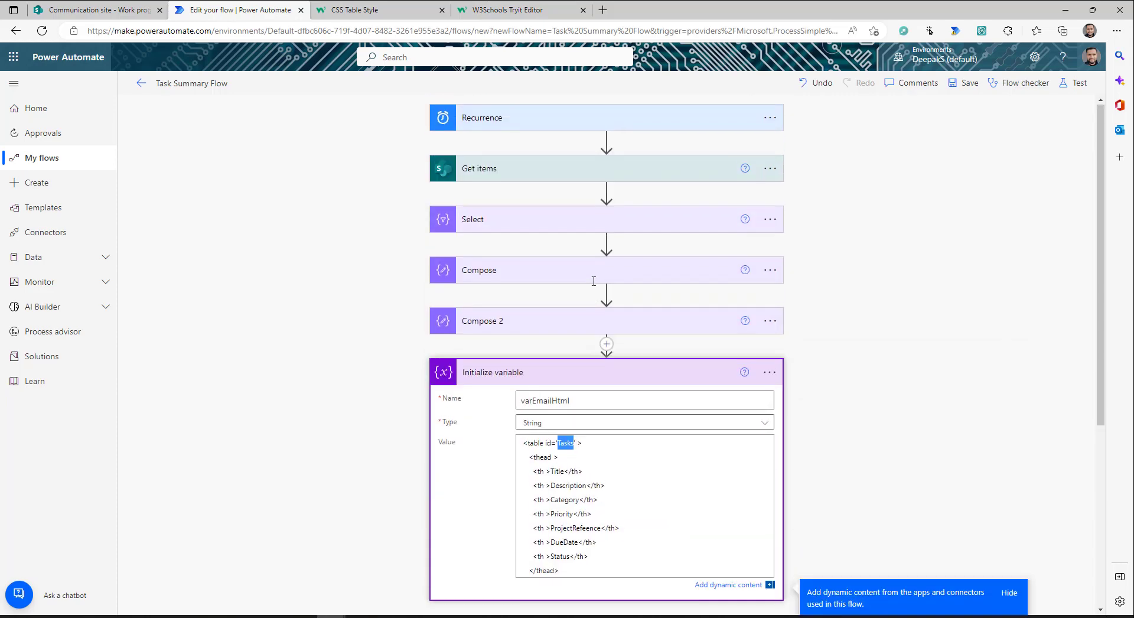
{"action": "left_click", "coordinate": [500, 329]}
{"action": "scroll", "coordinate": [520, 331], "scroll_direction": "down", "scroll_amount": 2}
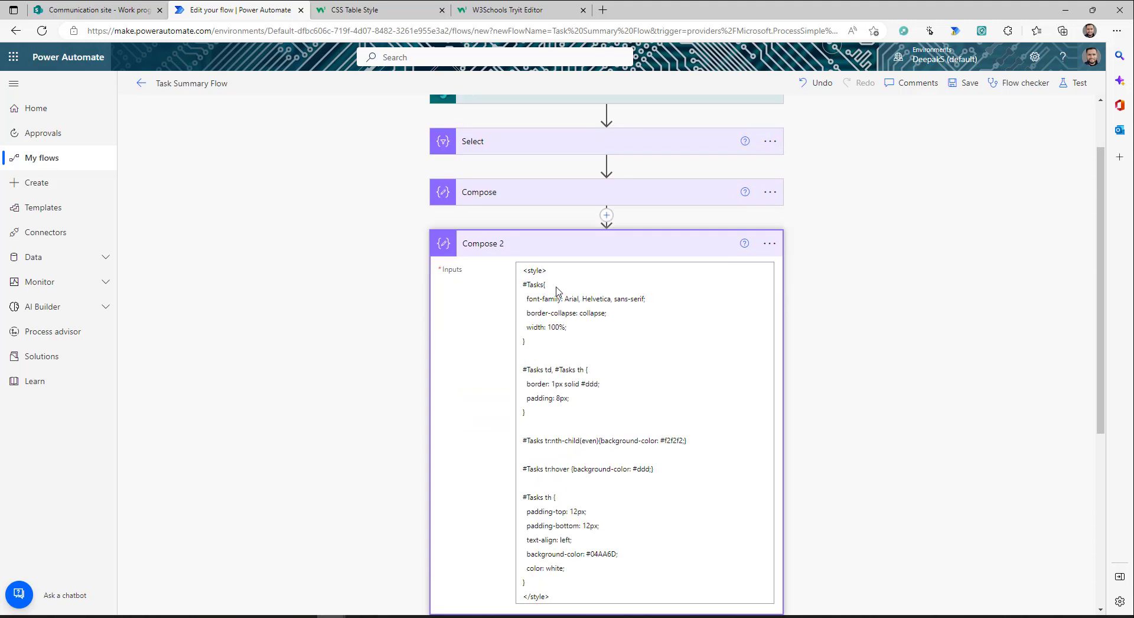
{"action": "double_click", "coordinate": [534, 285]}
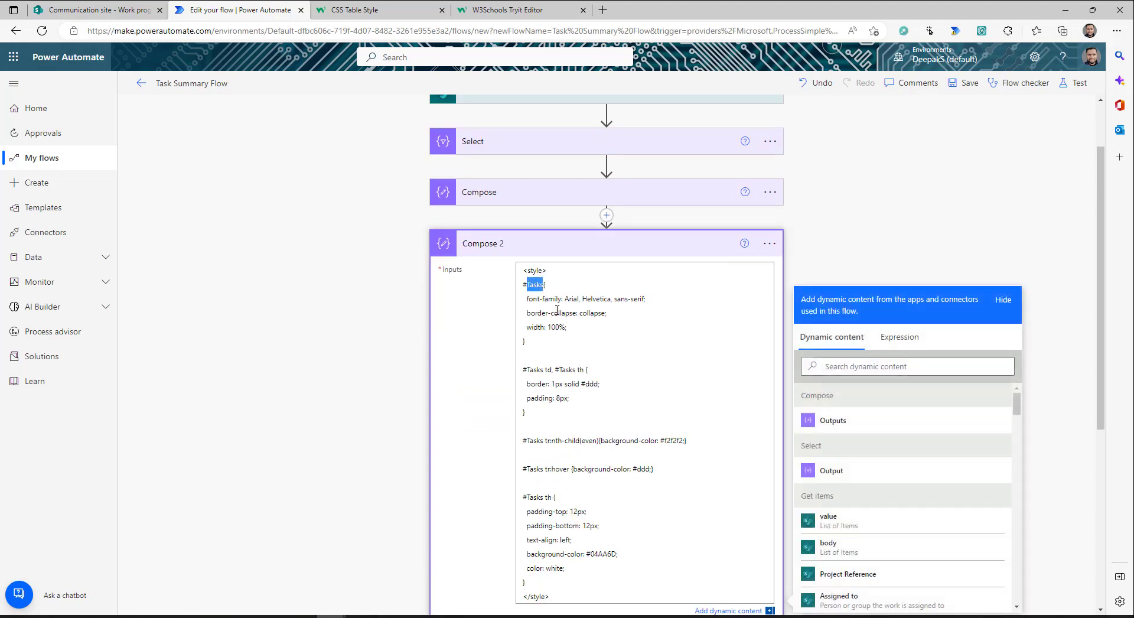
{"action": "left_click", "coordinate": [526, 285]}
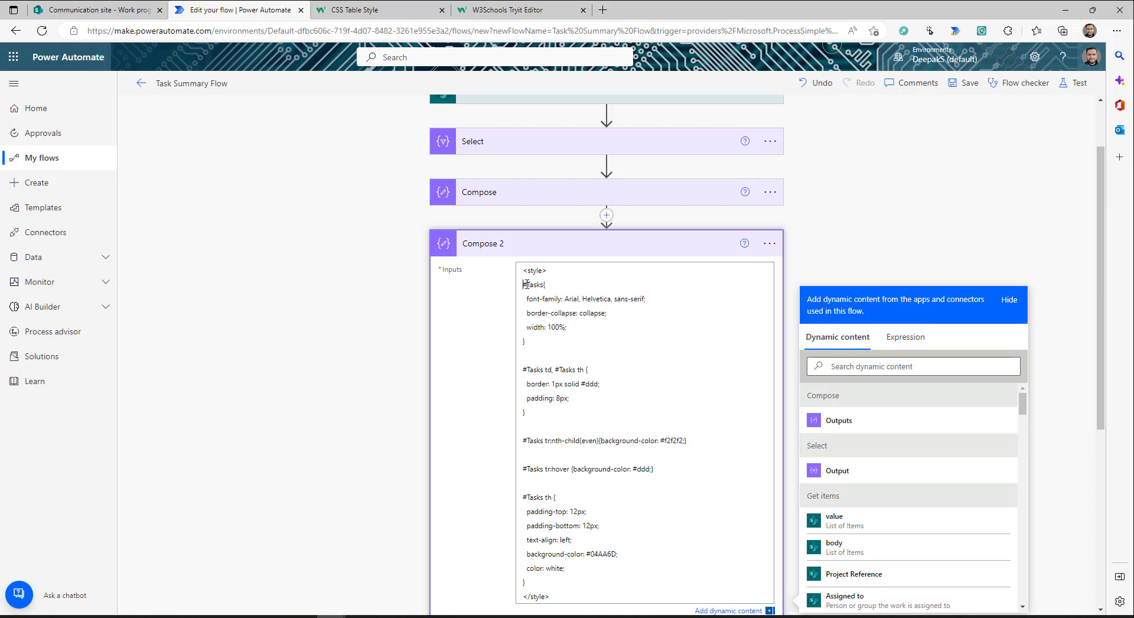
{"action": "scroll", "coordinate": [570, 449], "scroll_direction": "down", "scroll_amount": 5}
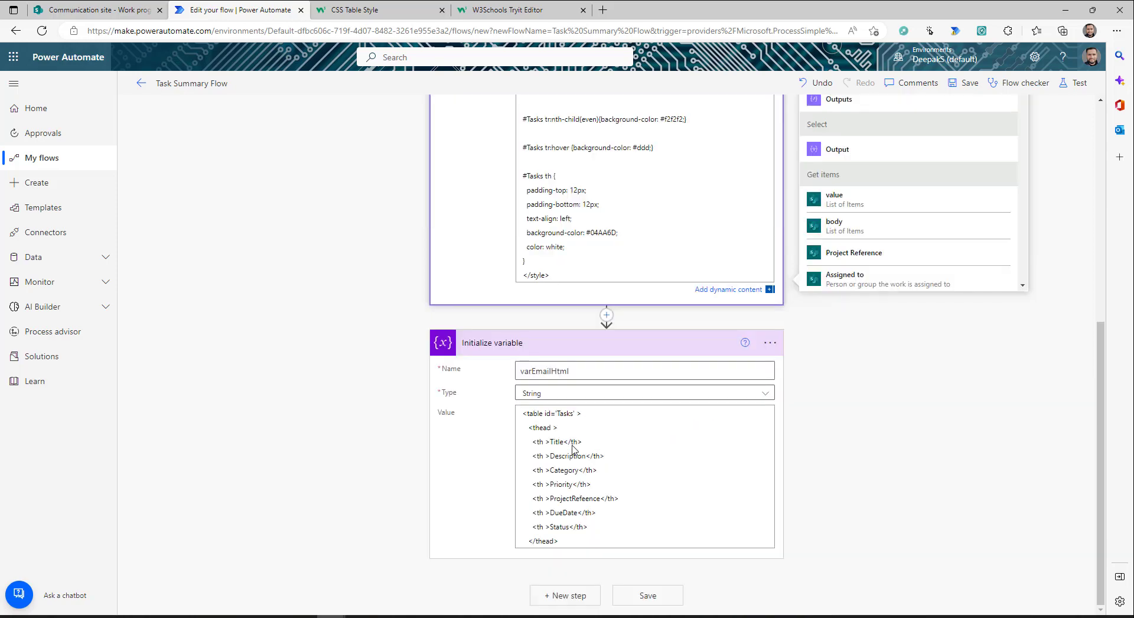
Review the table id, thead tag and column headings in the varEmailHtml value.
{"action": "double_click", "coordinate": [565, 413]}
{"action": "double_click", "coordinate": [542, 428]}
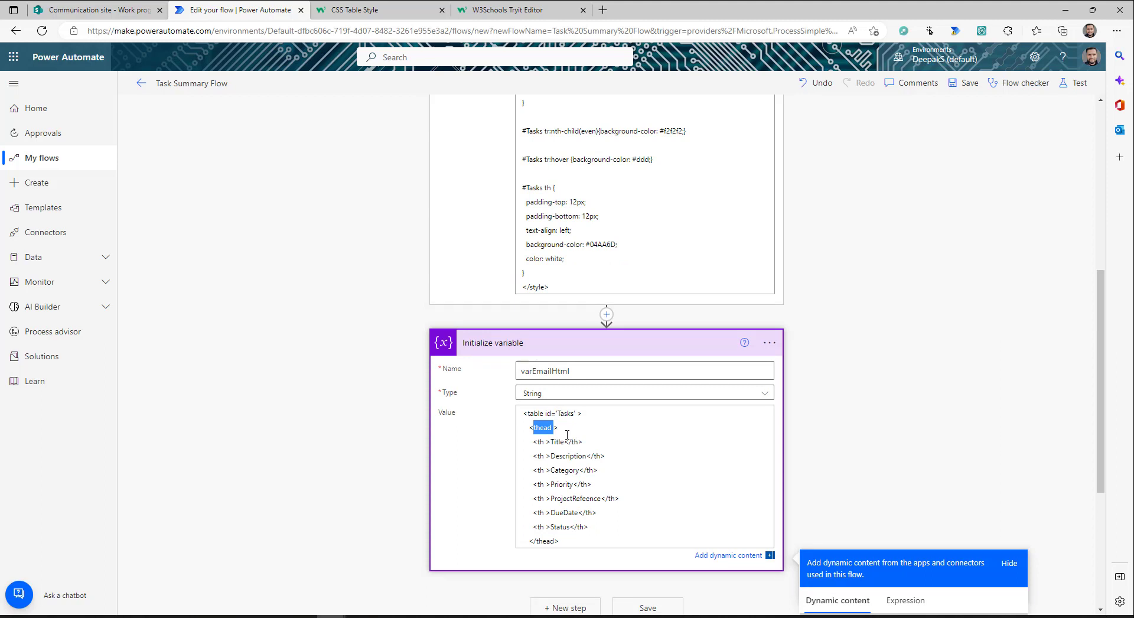
{"action": "left_click", "coordinate": [549, 444]}
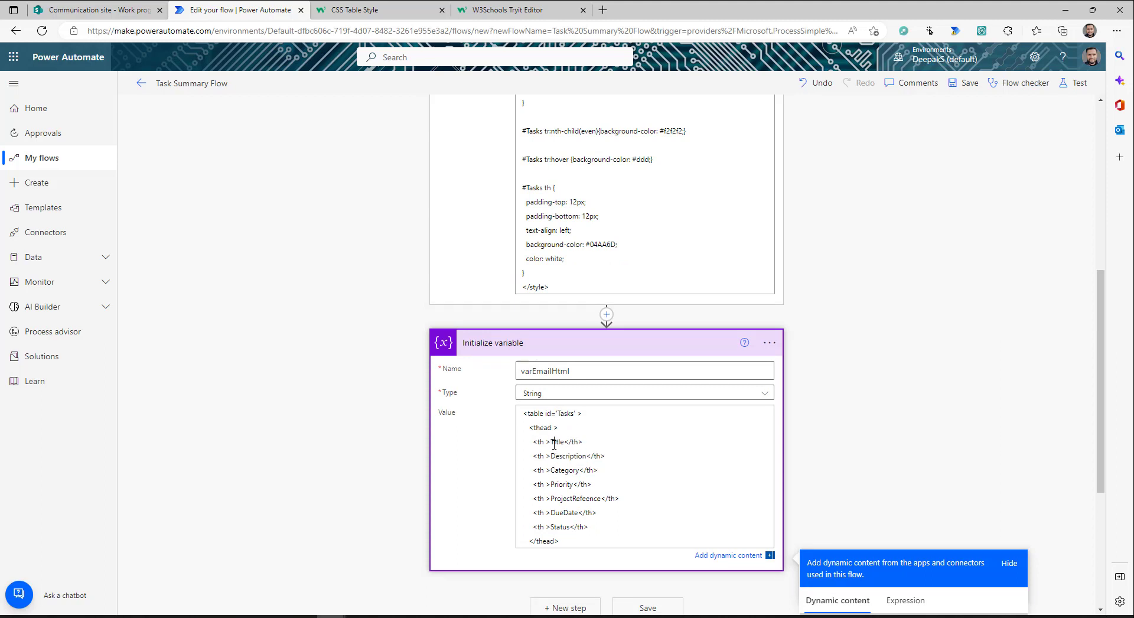
{"action": "left_click", "coordinate": [567, 471]}
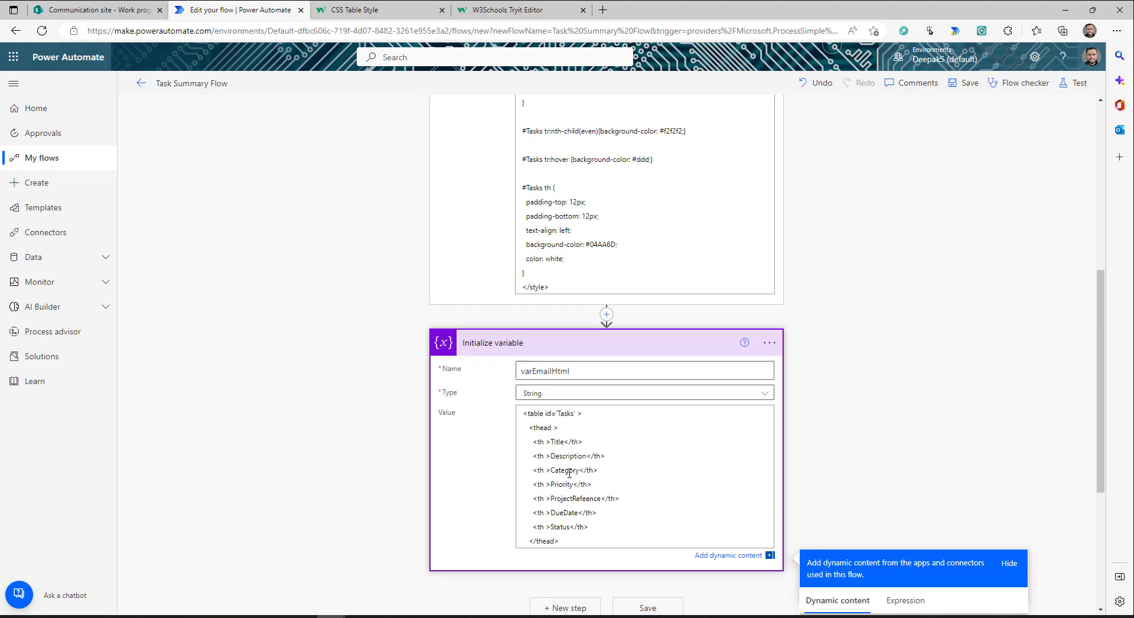
{"action": "left_click", "coordinate": [562, 526]}
{"action": "left_click_drag", "start_coordinate": [559, 541], "coordinate": [501, 412]}
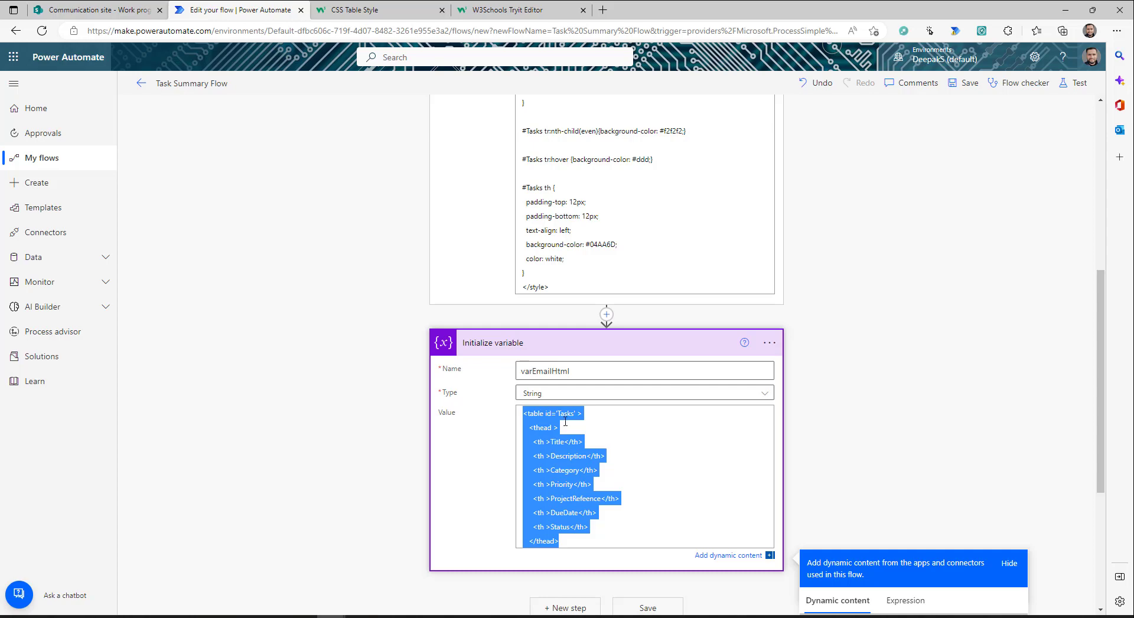
{"action": "left_click", "coordinate": [416, 441]}
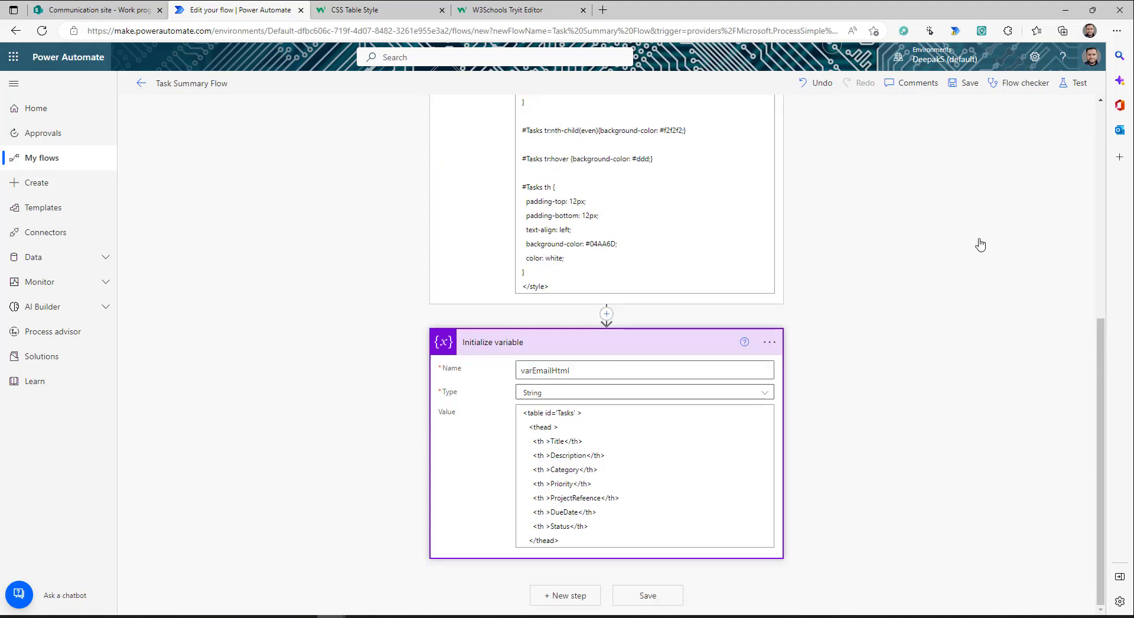
Save the flow and add an Apply to each control after Initialize variable.
{"action": "left_click", "coordinate": [965, 83]}
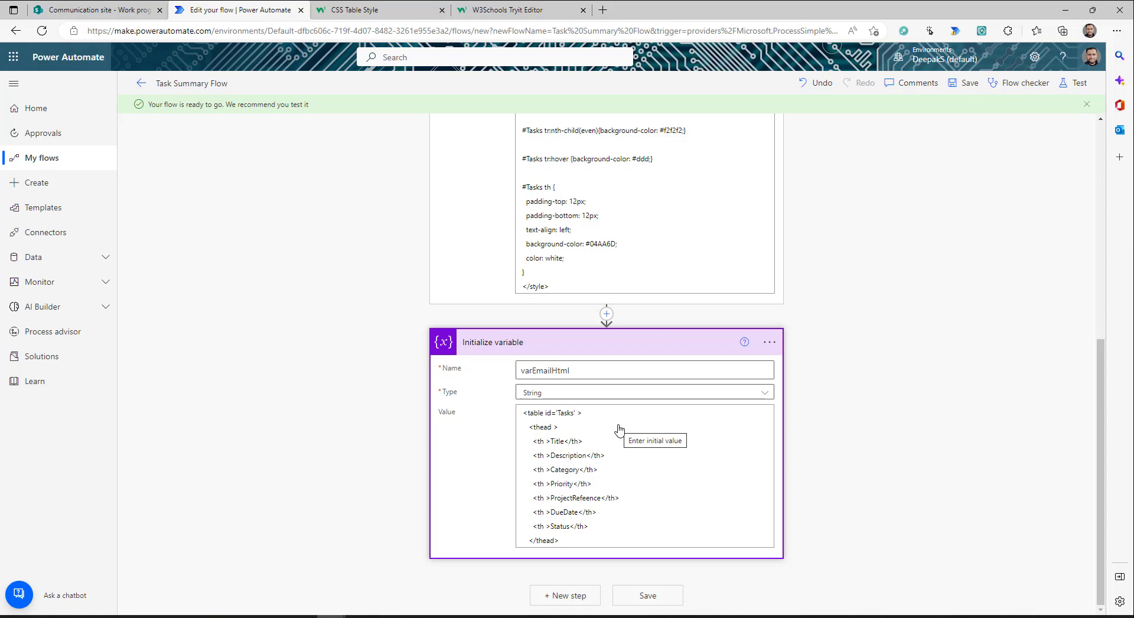
{"action": "left_click", "coordinate": [565, 595]}
{"action": "left_click", "coordinate": [466, 282]}
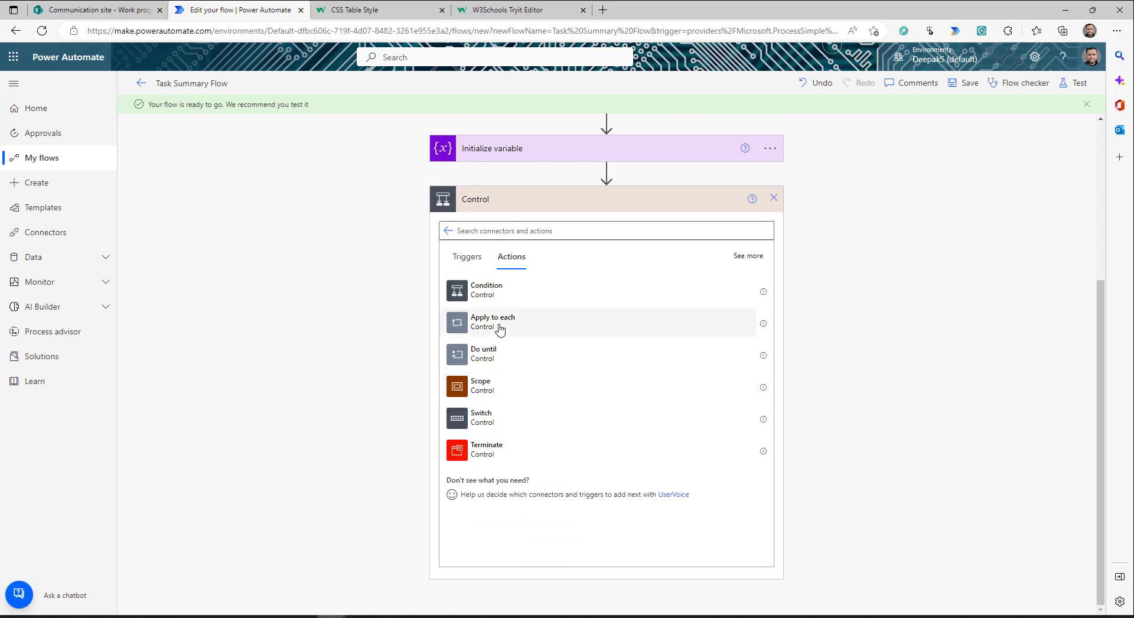
{"action": "left_click", "coordinate": [501, 330]}
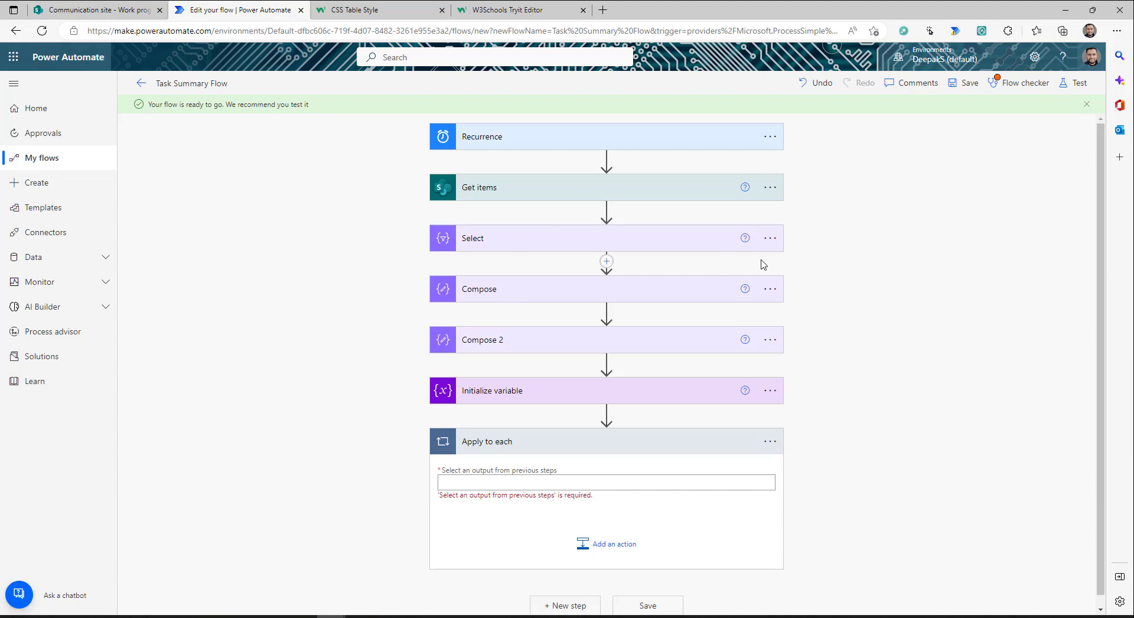
Check the first Compose action's union expression and use that action's Outputs as the Apply to each input.
{"action": "left_click", "coordinate": [553, 289]}
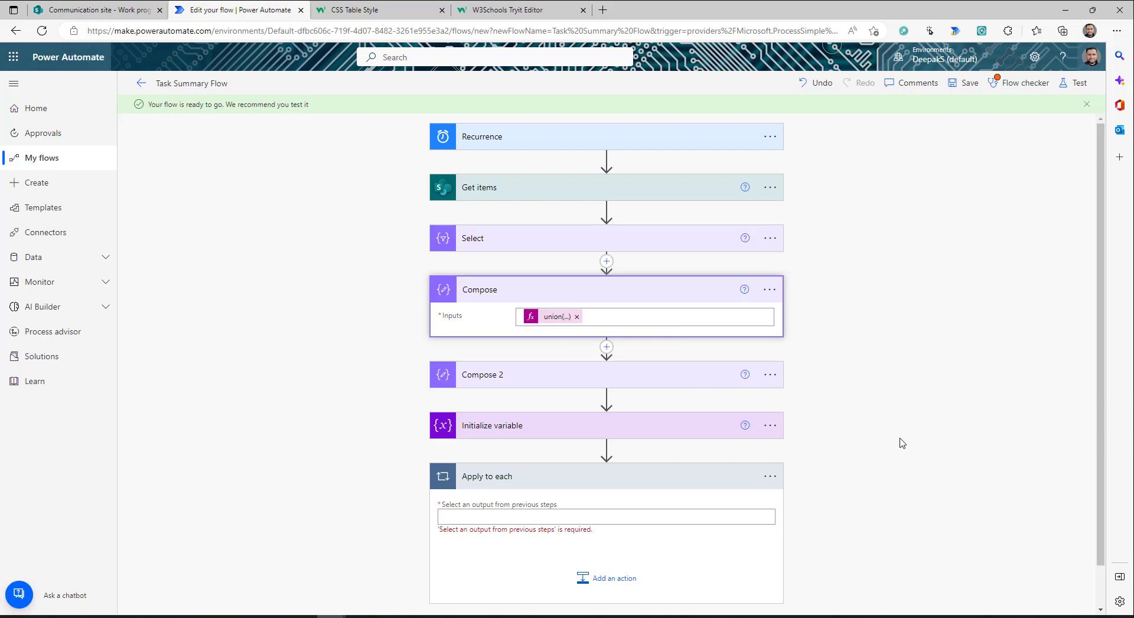
{"action": "left_click", "coordinate": [650, 516]}
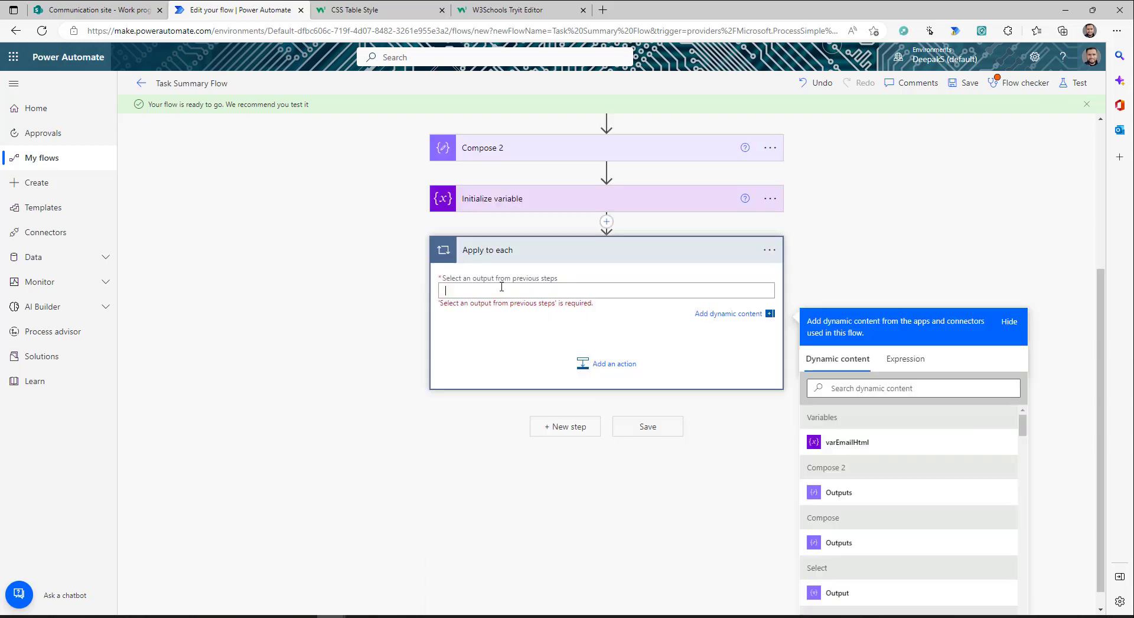
{"action": "scroll", "coordinate": [883, 515], "scroll_direction": "down", "scroll_amount": 1}
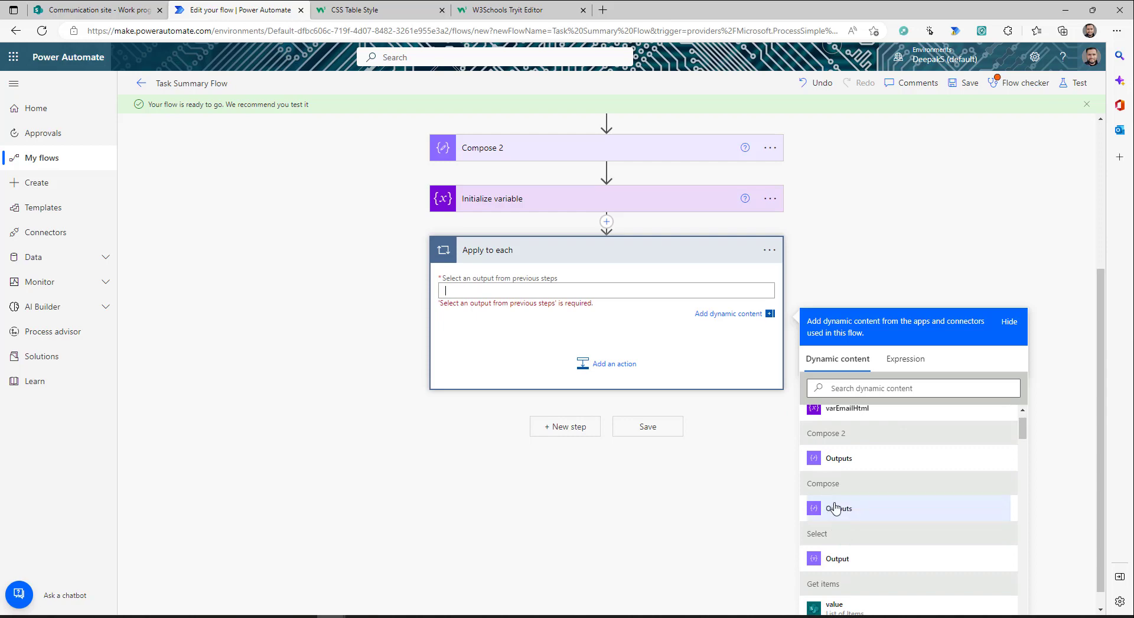
{"action": "scroll", "coordinate": [502, 401], "scroll_direction": "up", "scroll_amount": 4}
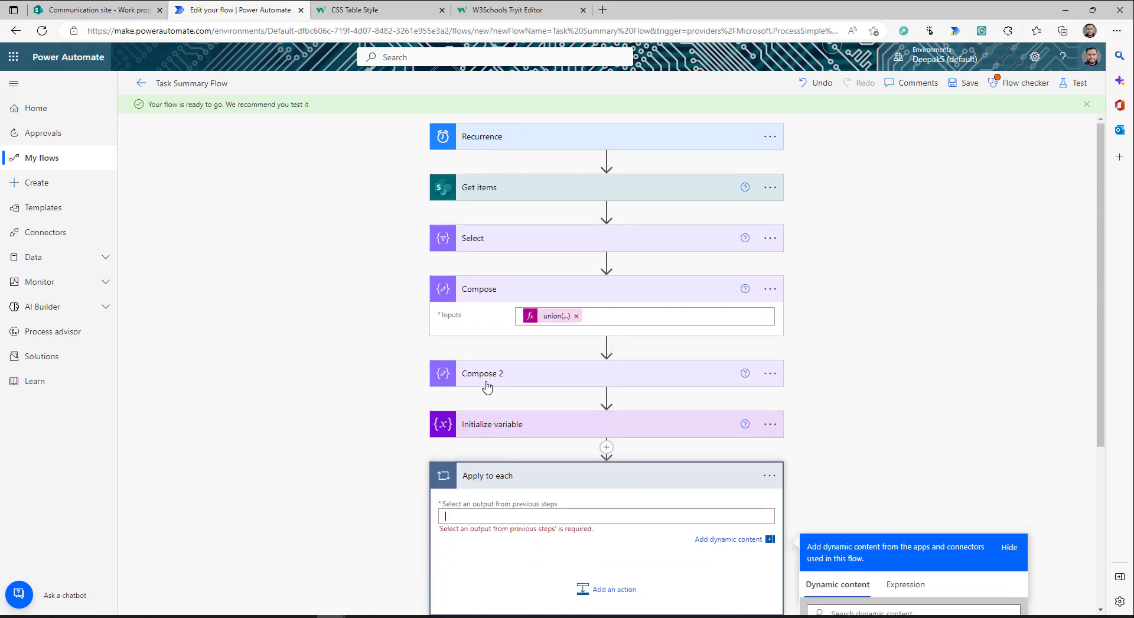
{"action": "scroll", "coordinate": [561, 428], "scroll_direction": "down", "scroll_amount": 4}
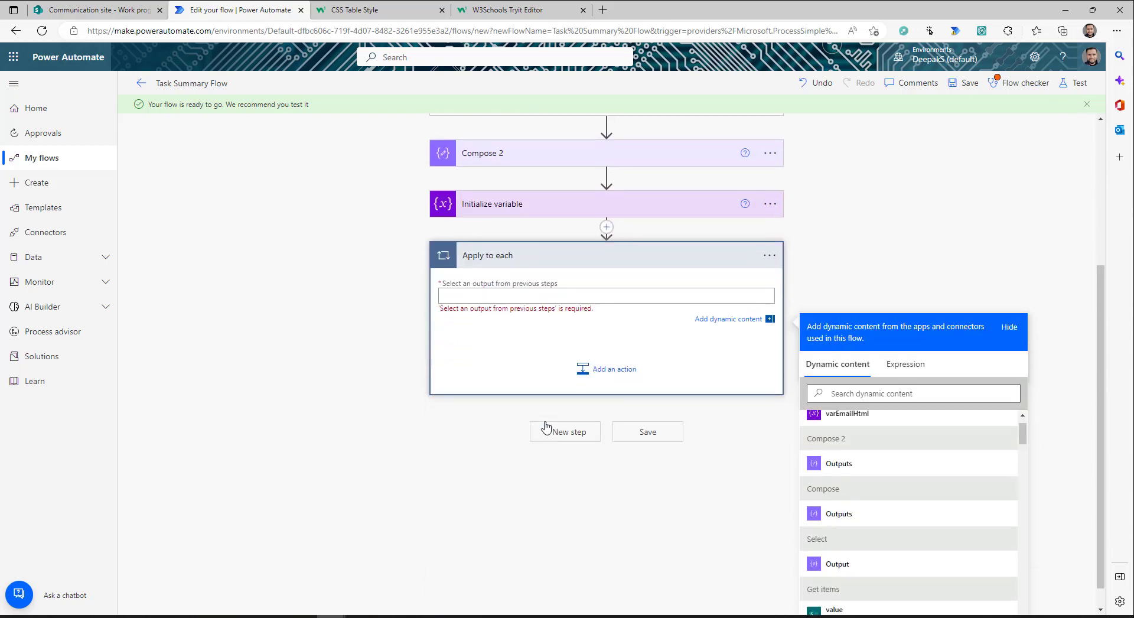
{"action": "left_click", "coordinate": [868, 503]}
Add a Filter array action inside the Apply to each loop, with the Get items value as its source.
{"action": "left_click", "coordinate": [462, 349]}
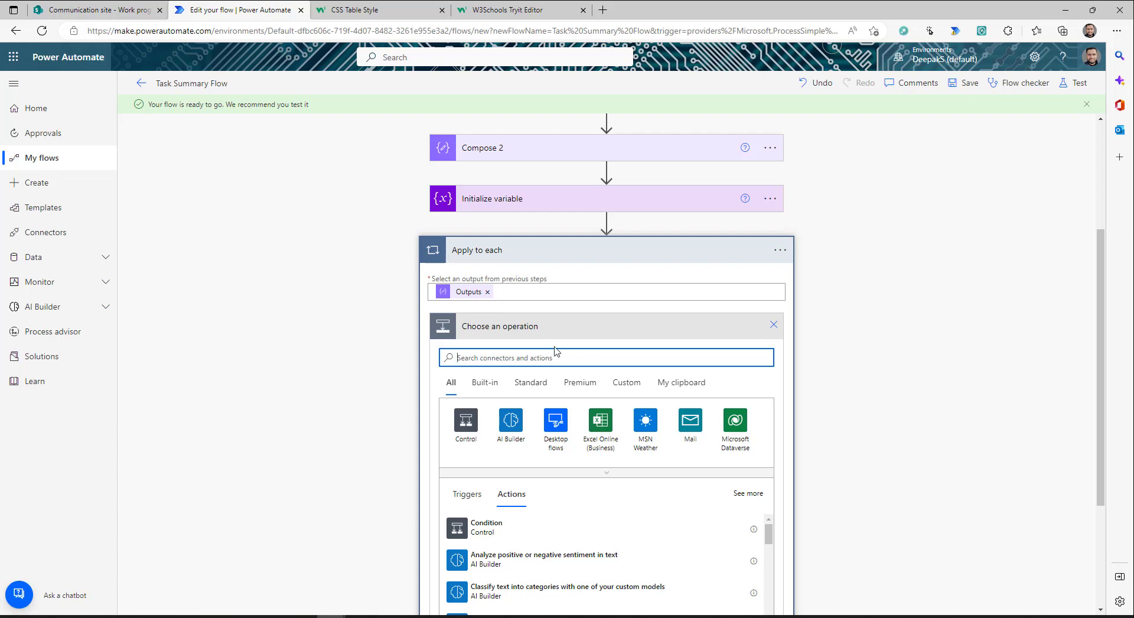
{"action": "type", "text": "filter"}
{"action": "left_click", "coordinate": [485, 535]}
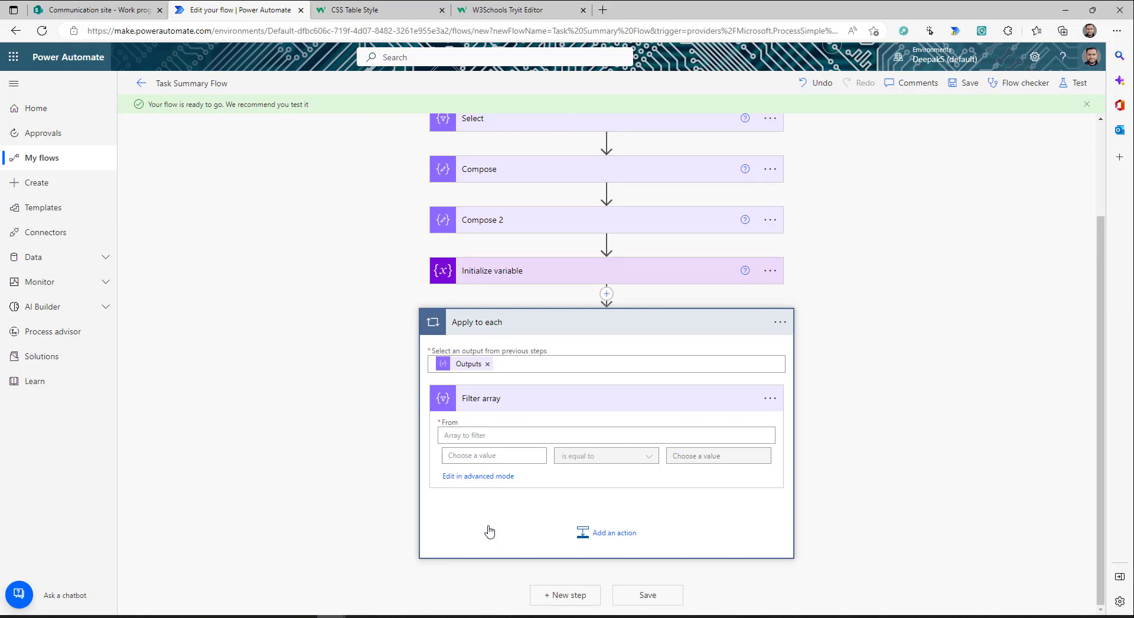
{"action": "left_click", "coordinate": [481, 437]}
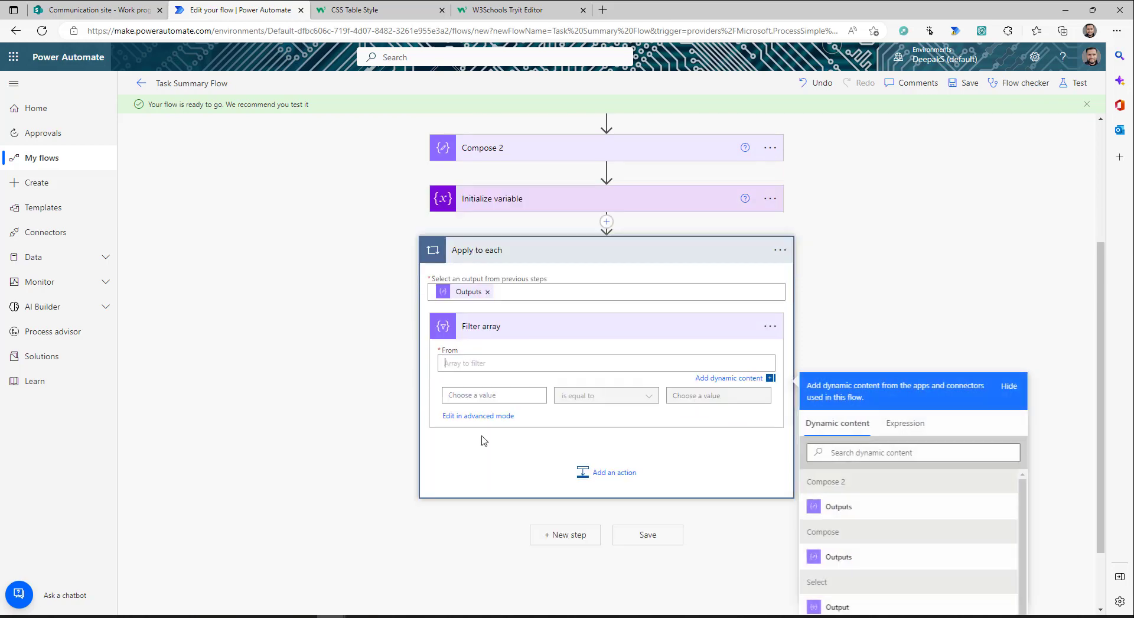
{"action": "scroll", "coordinate": [1026, 491], "scroll_direction": "down", "scroll_amount": 1}
{"action": "scroll", "coordinate": [1026, 490], "scroll_direction": "down", "scroll_amount": 2}
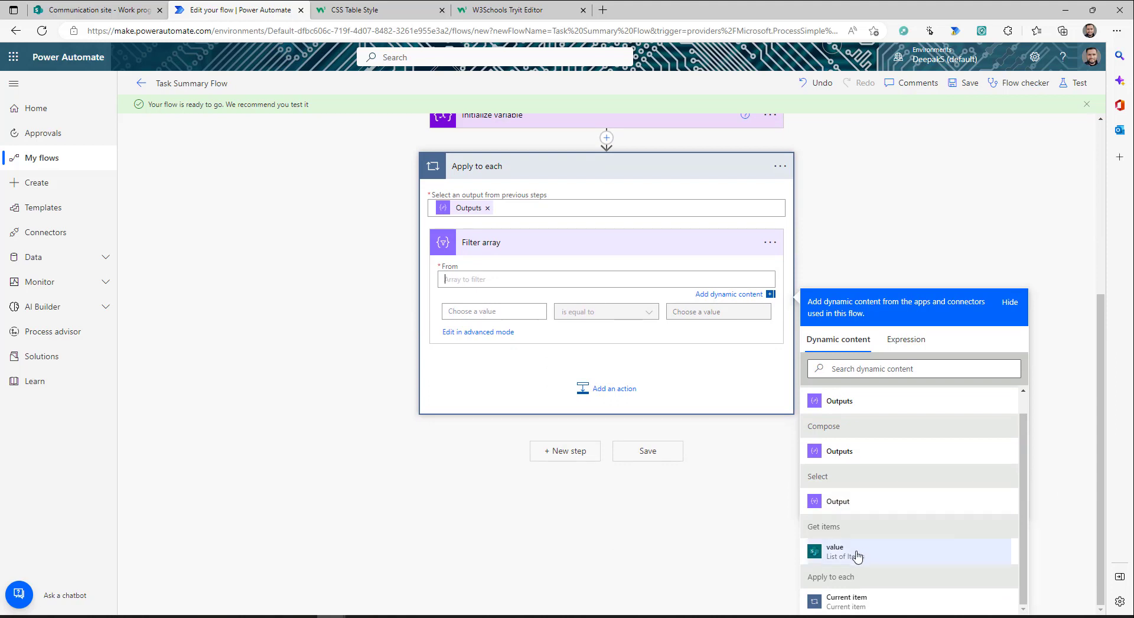
{"action": "left_click", "coordinate": [834, 549]}
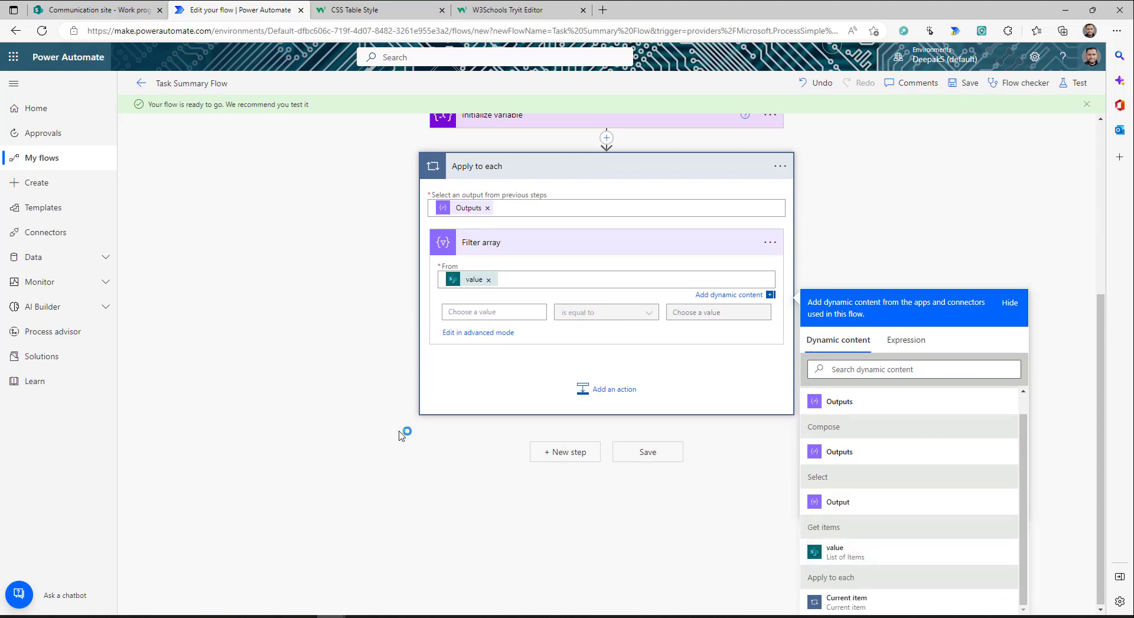
Set the Filter array condition to Assigned to Email is equal to the Apply to each Current item.
{"action": "left_click", "coordinate": [498, 313]}
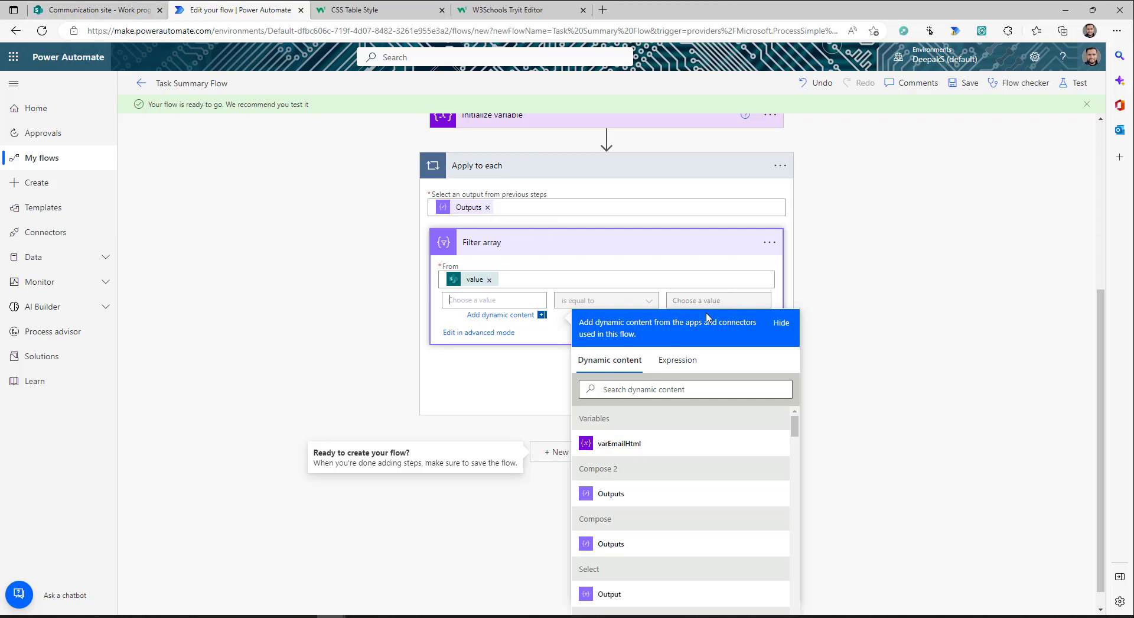
{"action": "scroll", "coordinate": [700, 490], "scroll_direction": "down", "scroll_amount": 5}
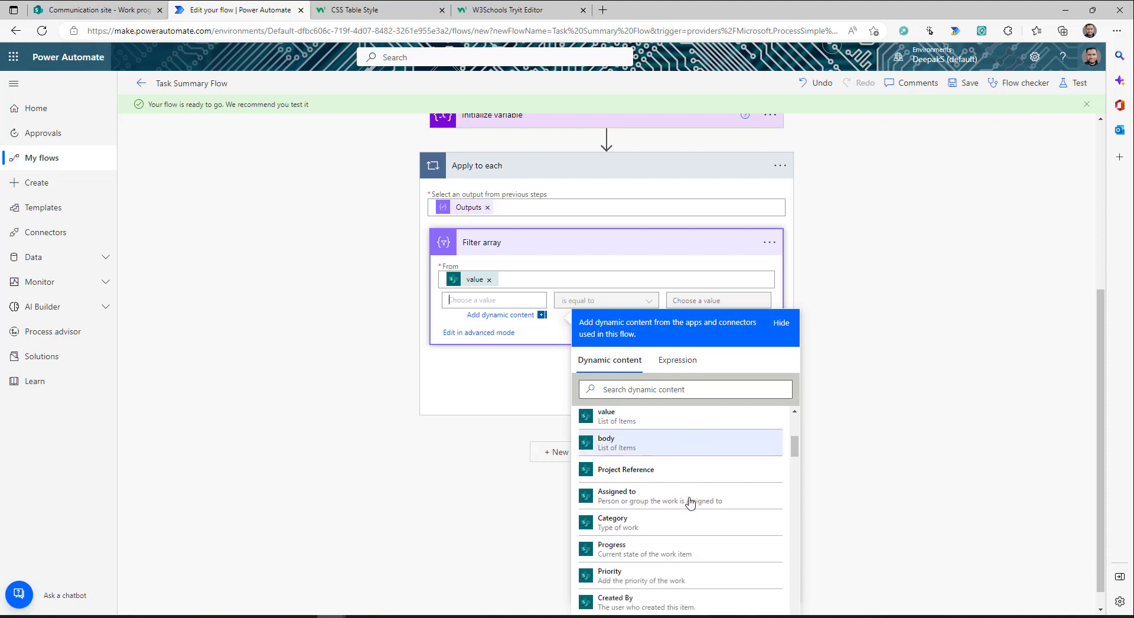
{"action": "scroll", "coordinate": [694, 504], "scroll_direction": "down", "scroll_amount": 3}
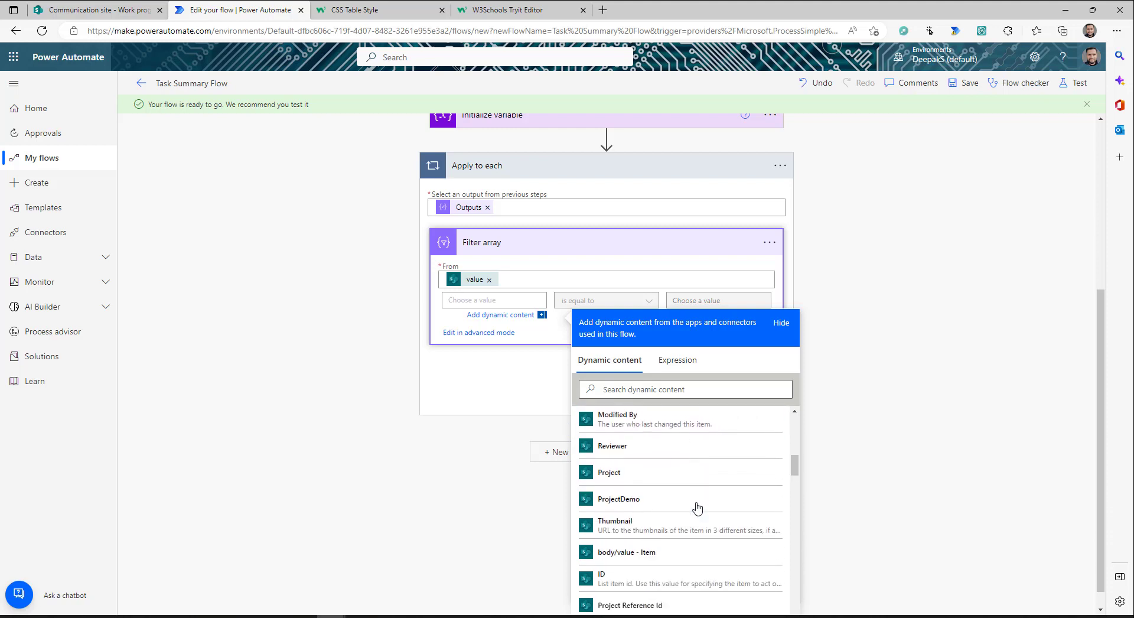
{"action": "scroll", "coordinate": [697, 508], "scroll_direction": "down", "scroll_amount": 5}
{"action": "left_click", "coordinate": [649, 542]}
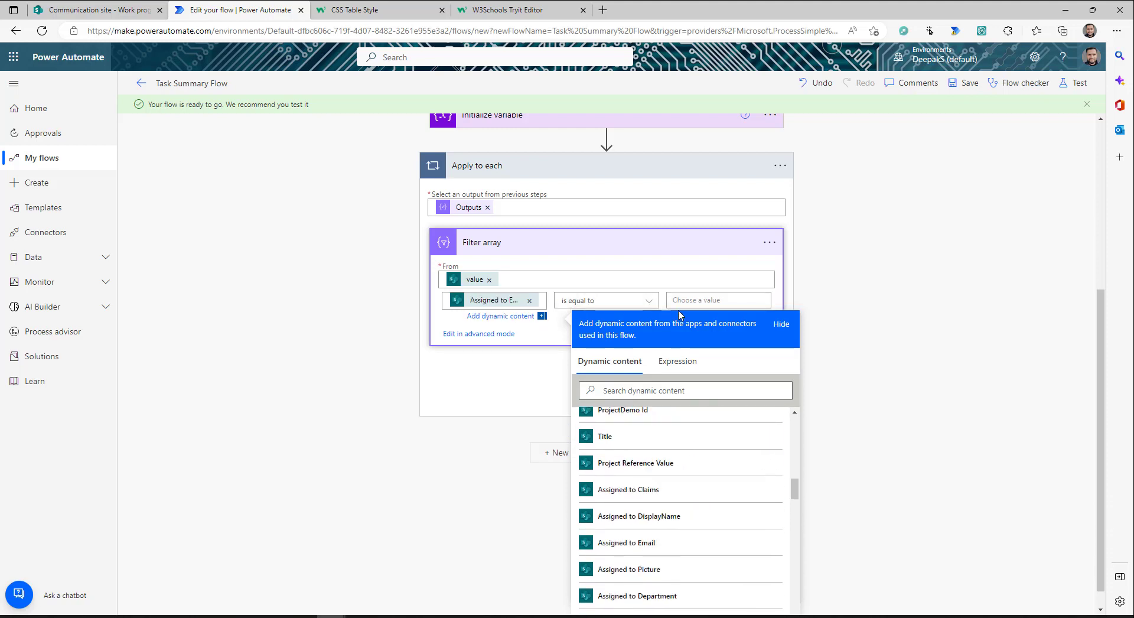
{"action": "left_click", "coordinate": [704, 300]}
{"action": "scroll", "coordinate": [892, 603], "scroll_direction": "down", "scroll_amount": 10}
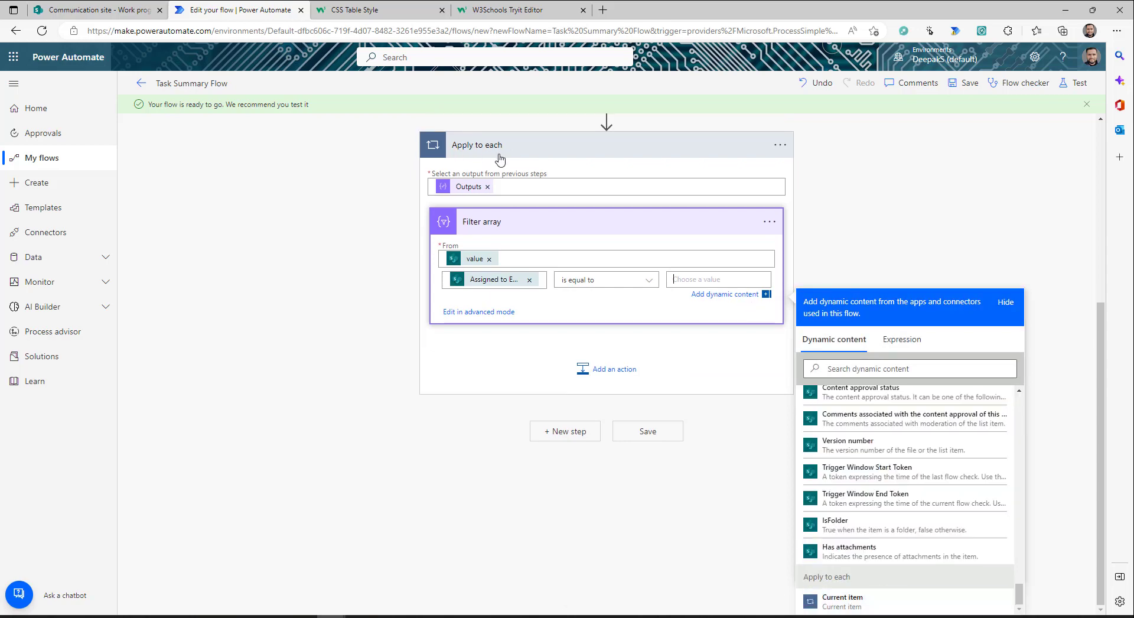
{"action": "left_click", "coordinate": [855, 602]}
{"action": "left_click", "coordinate": [593, 352]}
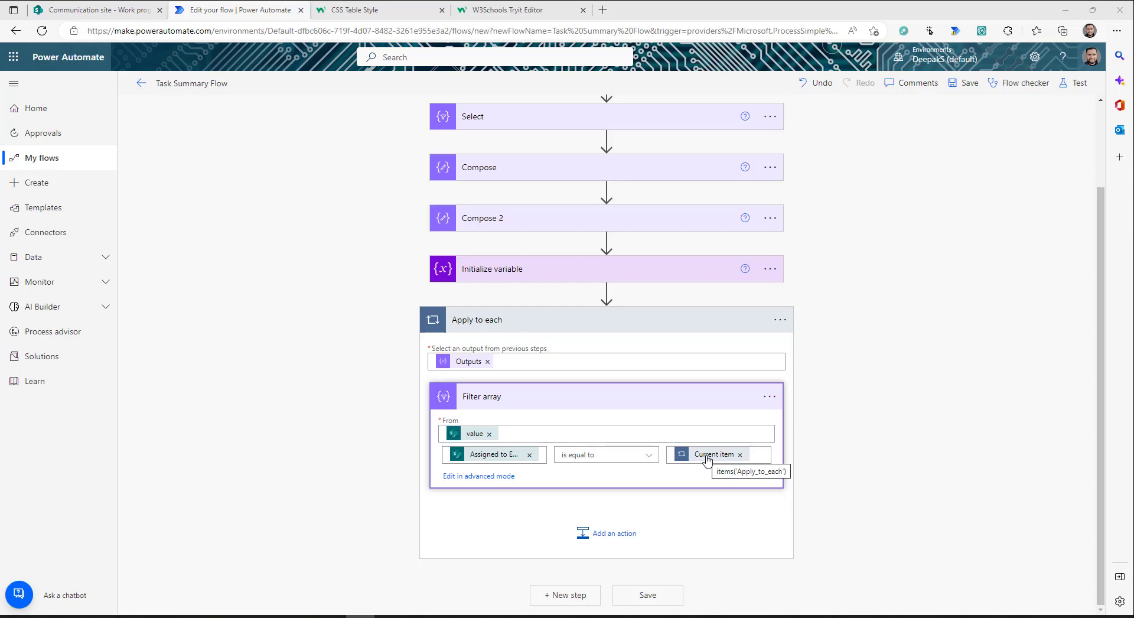
Replace the Filter array's Current item comparison value with the expression items('Apply_to_each')?['User'] and save the flow.
{"action": "left_click", "coordinate": [746, 460]}
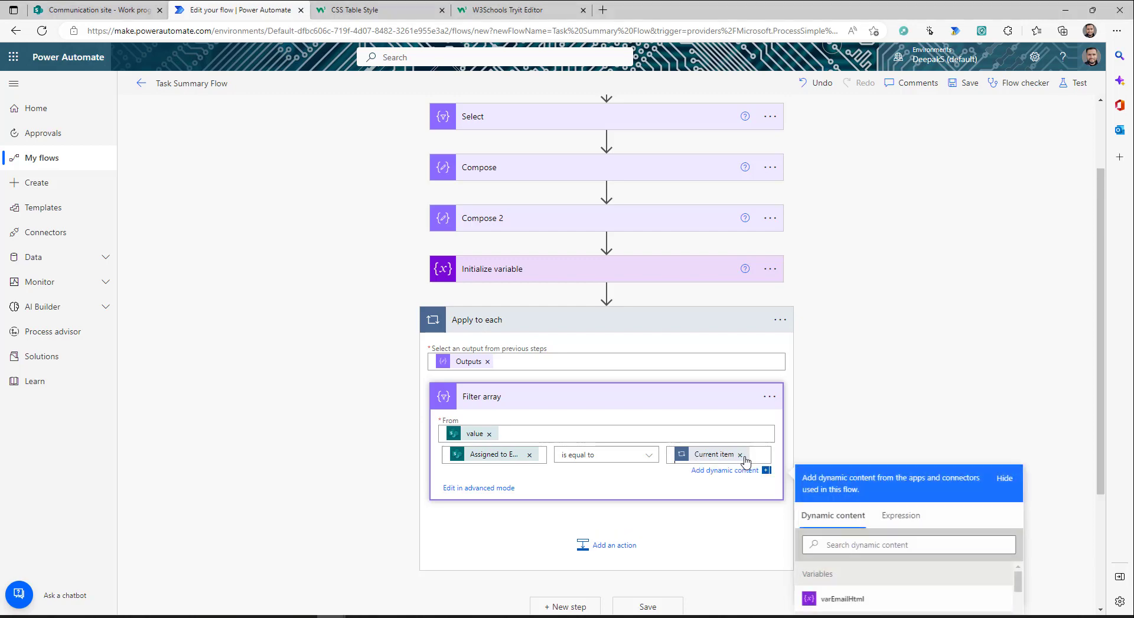
{"action": "scroll", "coordinate": [744, 449], "scroll_direction": "down", "scroll_amount": 3}
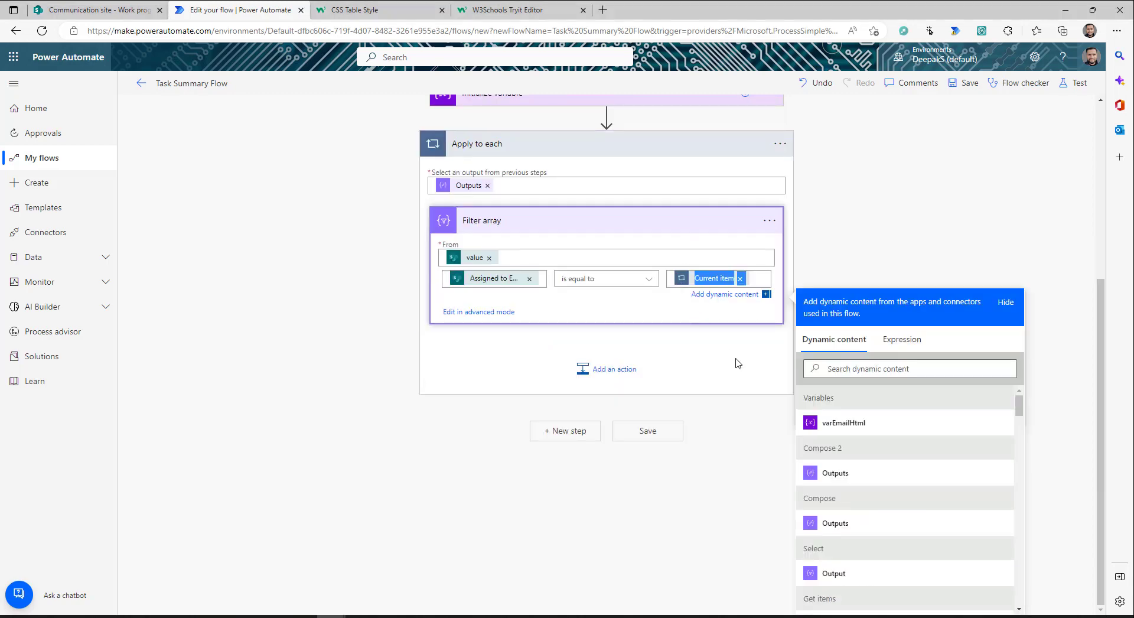
{"action": "left_click", "coordinate": [903, 340]}
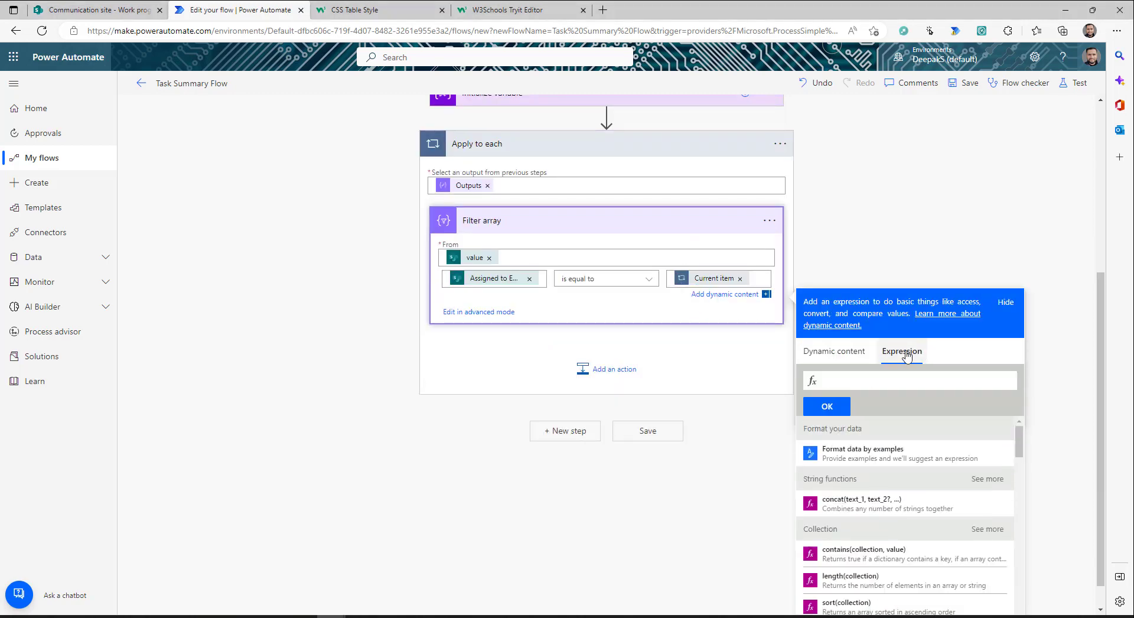
{"action": "type", "text": "@items('Apply_to_each')"}
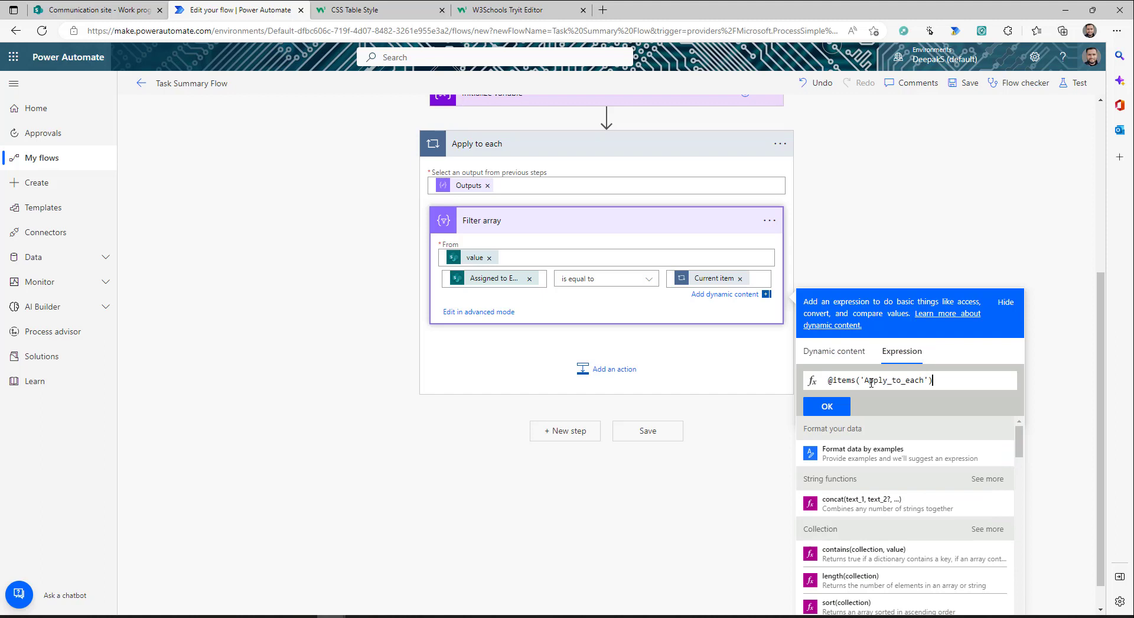
{"action": "key", "text": "Home"}
{"action": "key", "text": "Delete"}
{"action": "type", "text": "?['User"}
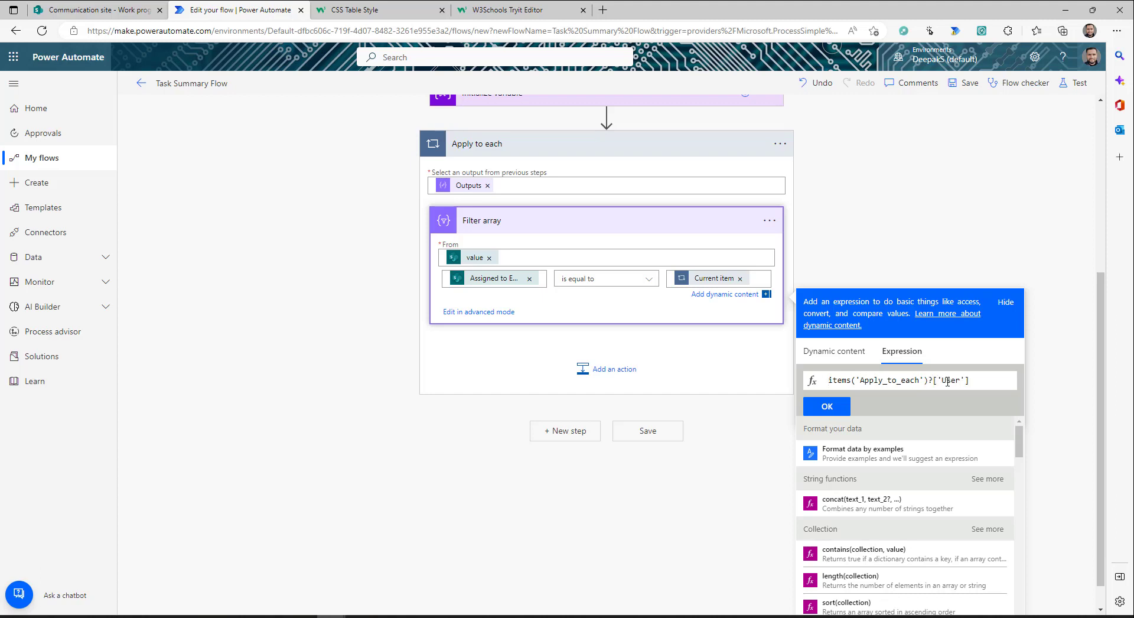
{"action": "left_click", "coordinate": [829, 407]}
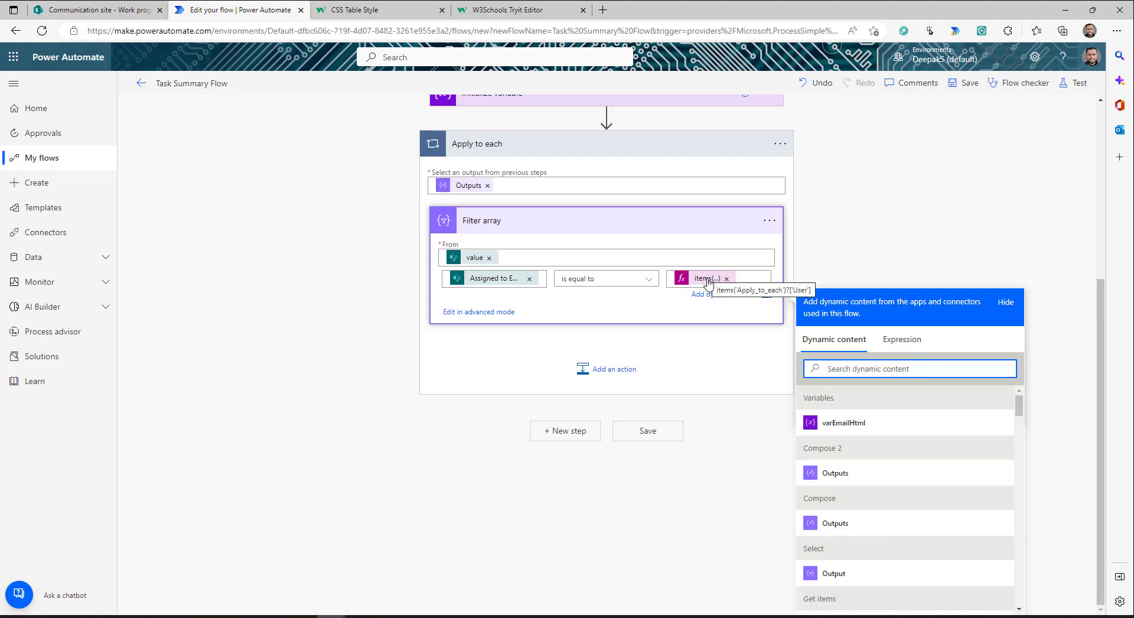
{"action": "left_click", "coordinate": [963, 83]}
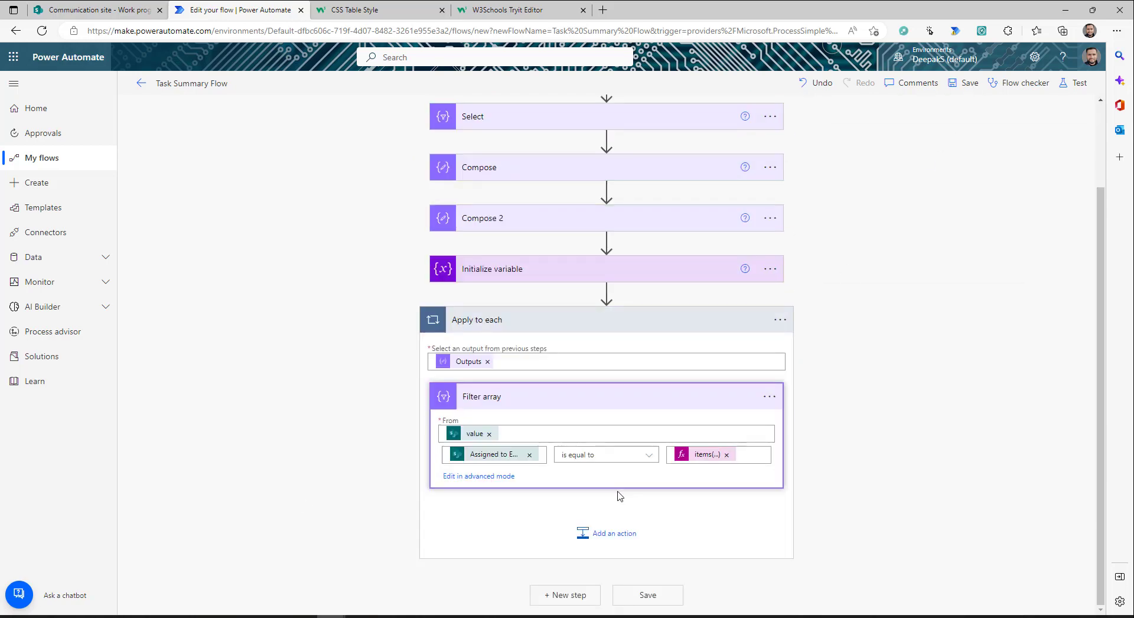
Add a Set variable action after Filter array inside the Apply to each loop, with varEmailHtml as its name.
{"action": "left_click", "coordinate": [608, 535]}
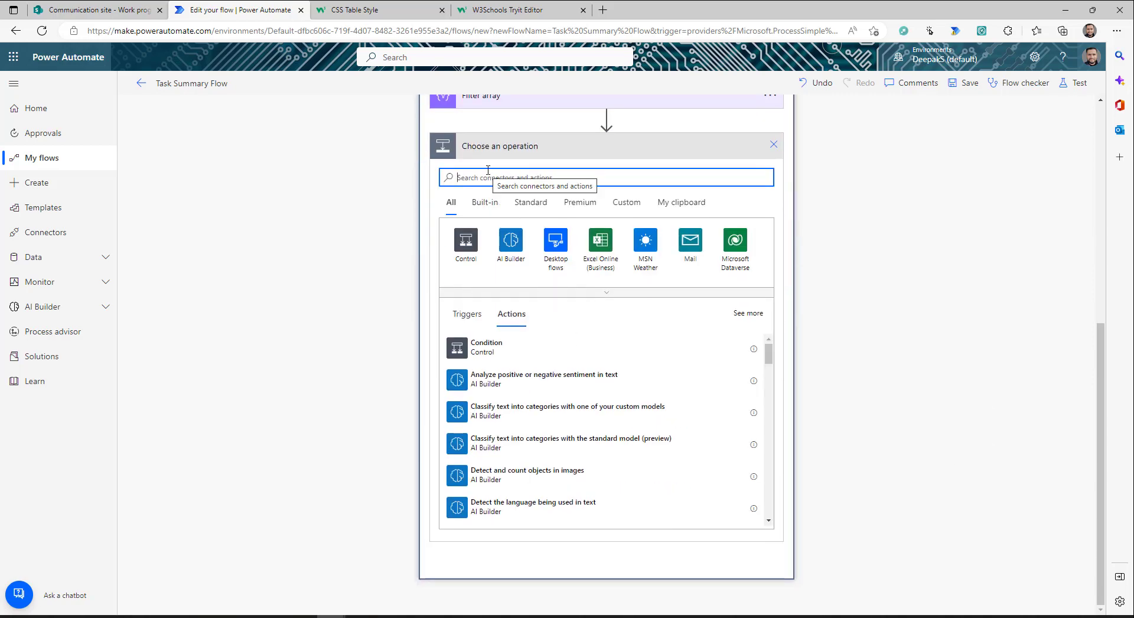
{"action": "type", "text": "set"}
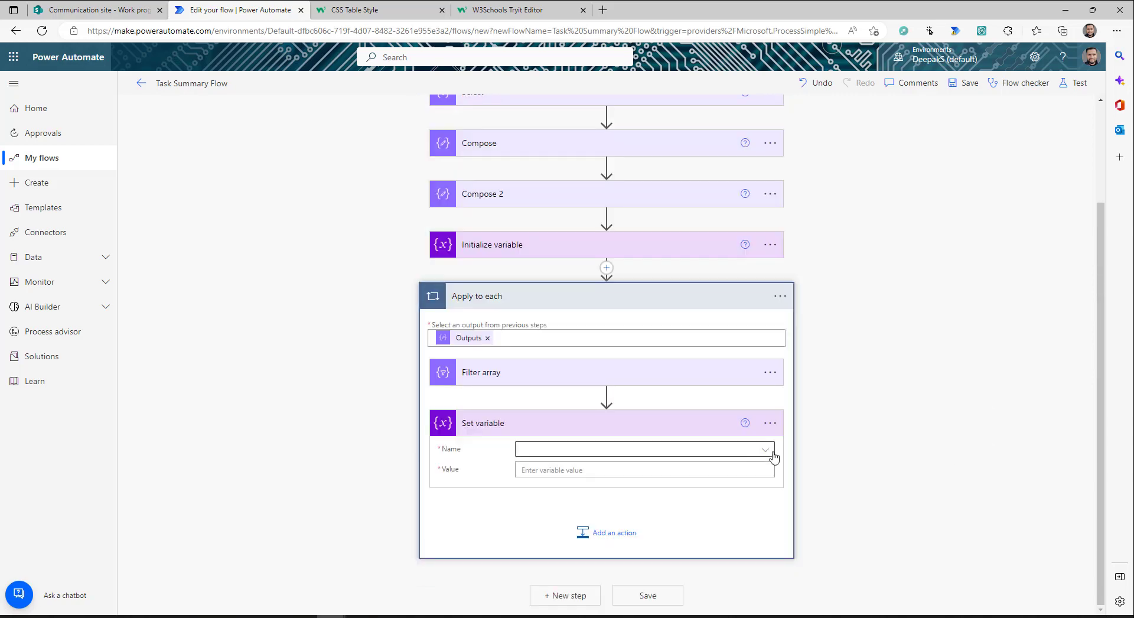
{"action": "left_click", "coordinate": [764, 451]}
{"action": "left_click", "coordinate": [569, 495]}
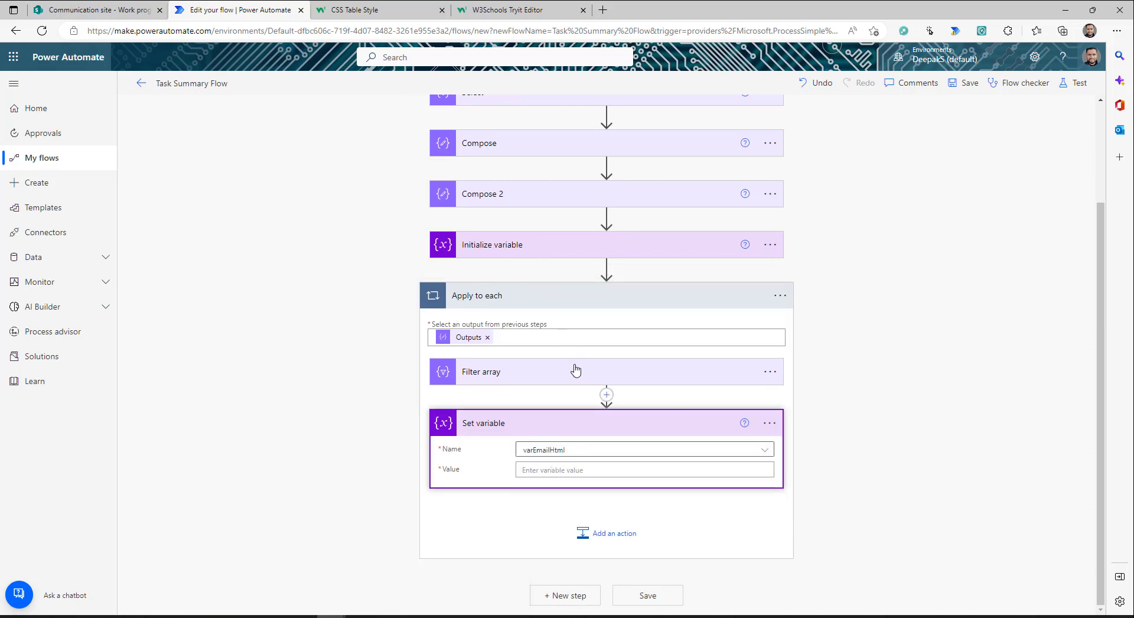
Copy the HTML table header value from Initialize variable into the Set variable action's value.
{"action": "left_click", "coordinate": [487, 254]}
{"action": "left_click", "coordinate": [622, 384]}
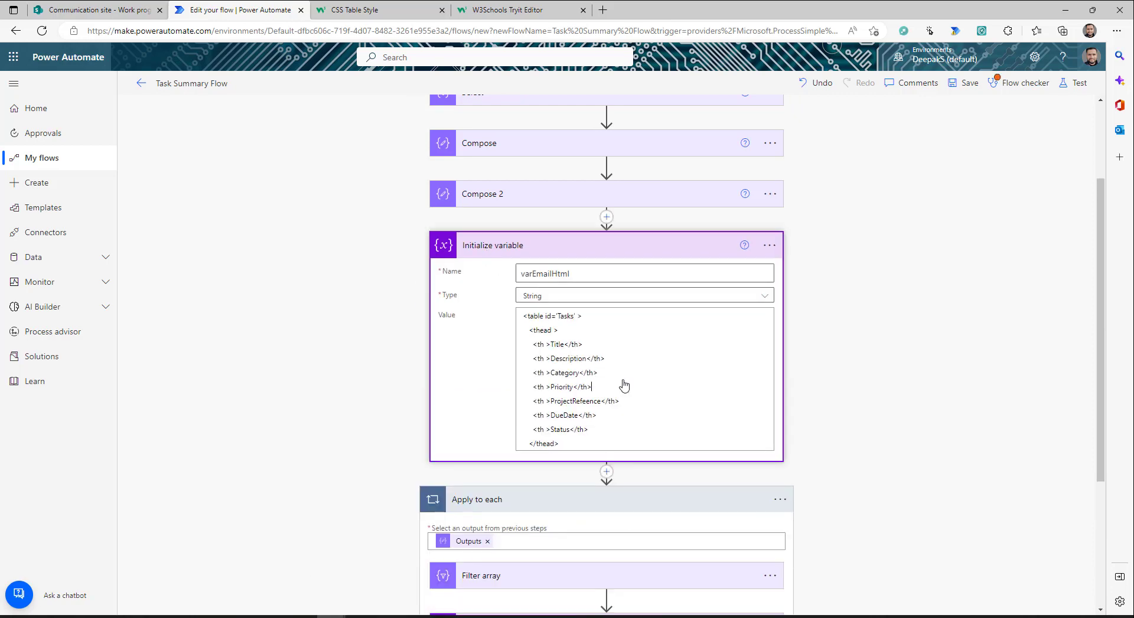
{"action": "key", "text": "ctrl+a"}
{"action": "key", "text": "ctrl+c"}
{"action": "scroll", "coordinate": [624, 385], "scroll_direction": "down", "scroll_amount": 3}
{"action": "left_click", "coordinate": [733, 466]}
{"action": "key", "text": "ctrl+v"}
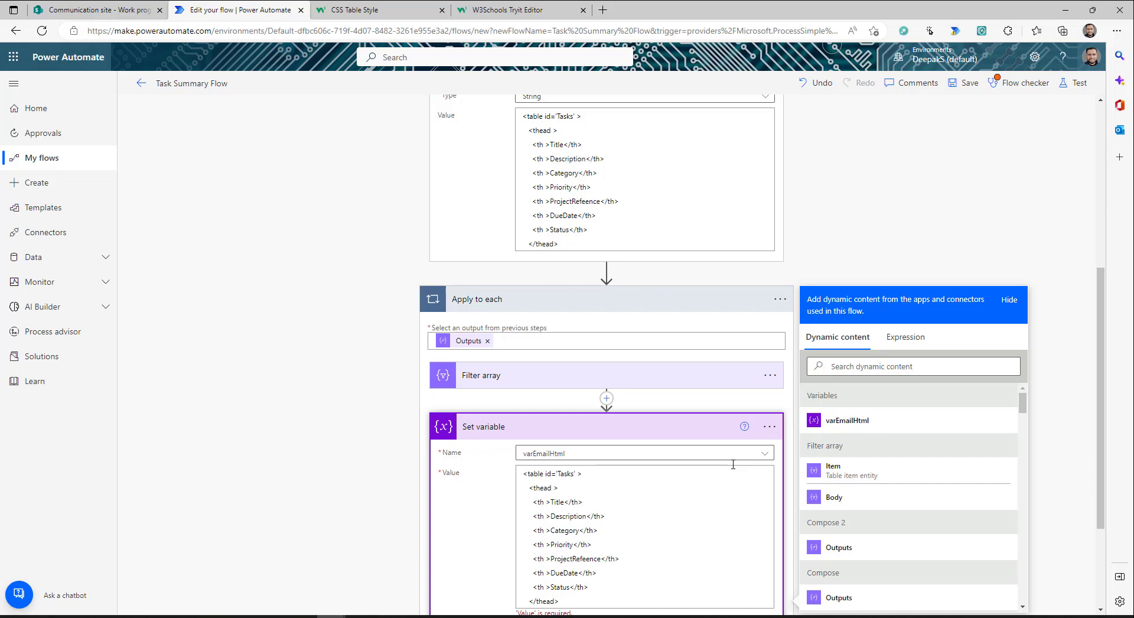
Add a nested Apply to each control after Set variable, using the Filter array Body as its input.
{"action": "scroll", "coordinate": [476, 502], "scroll_direction": "down", "scroll_amount": 3}
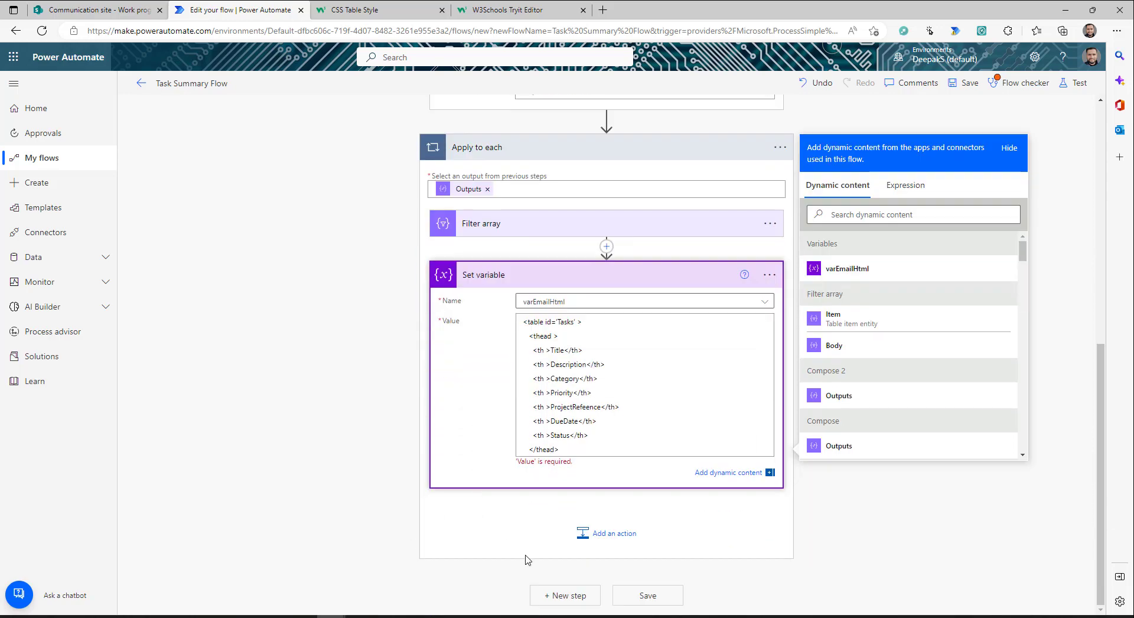
{"action": "left_click", "coordinate": [617, 534]}
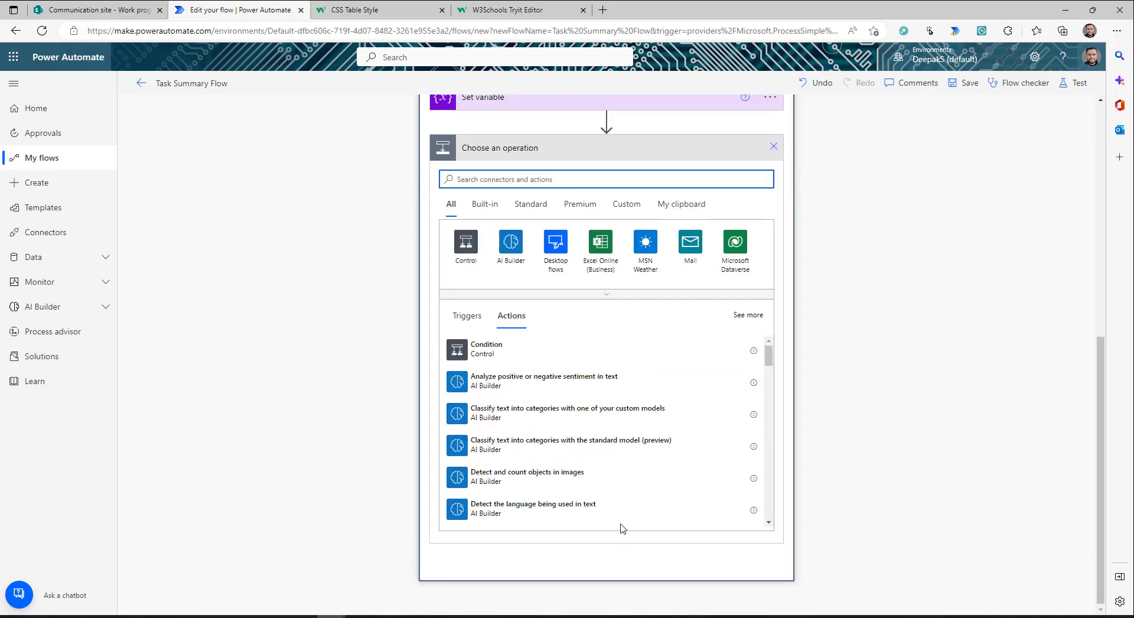
{"action": "scroll", "coordinate": [512, 353], "scroll_direction": "up", "scroll_amount": 2}
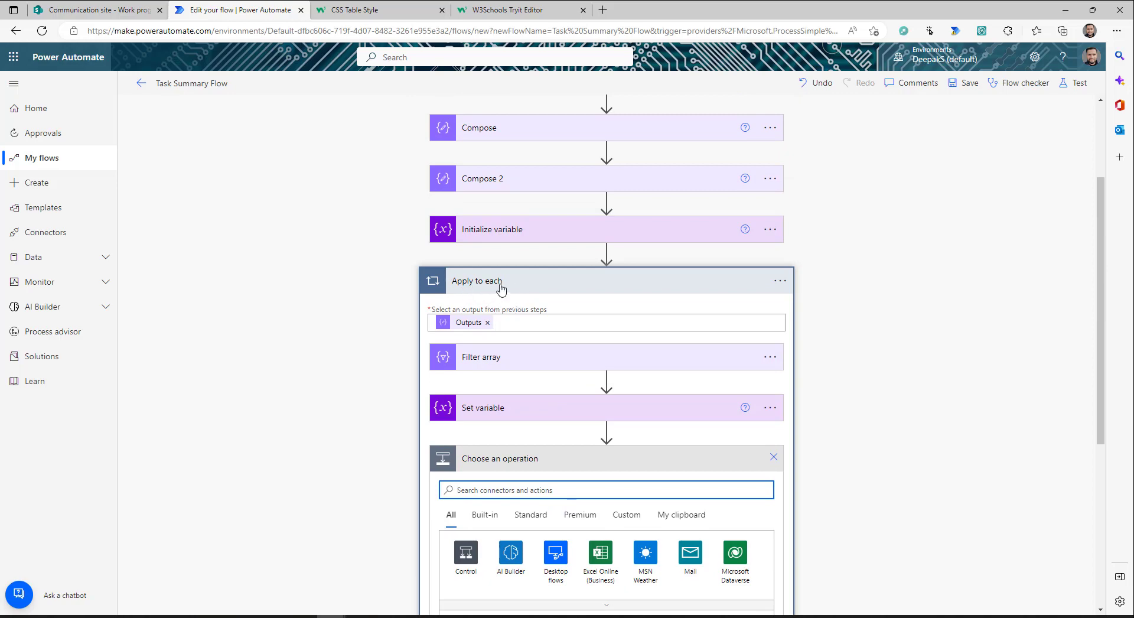
{"action": "scroll", "coordinate": [575, 447], "scroll_direction": "down", "scroll_amount": 3}
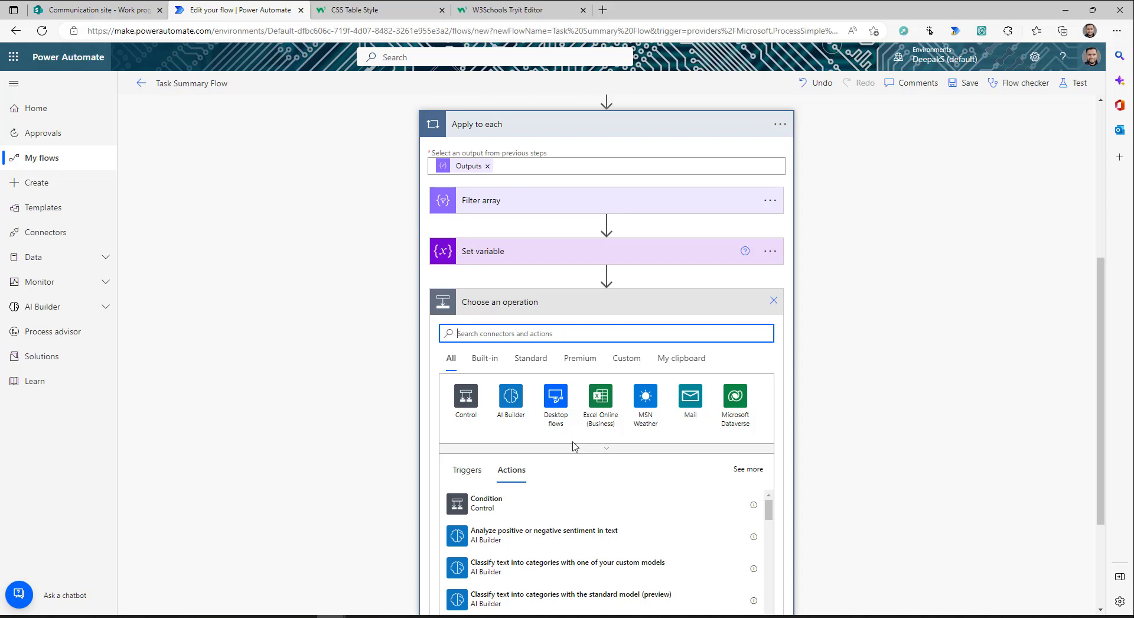
{"action": "left_click", "coordinate": [465, 396]}
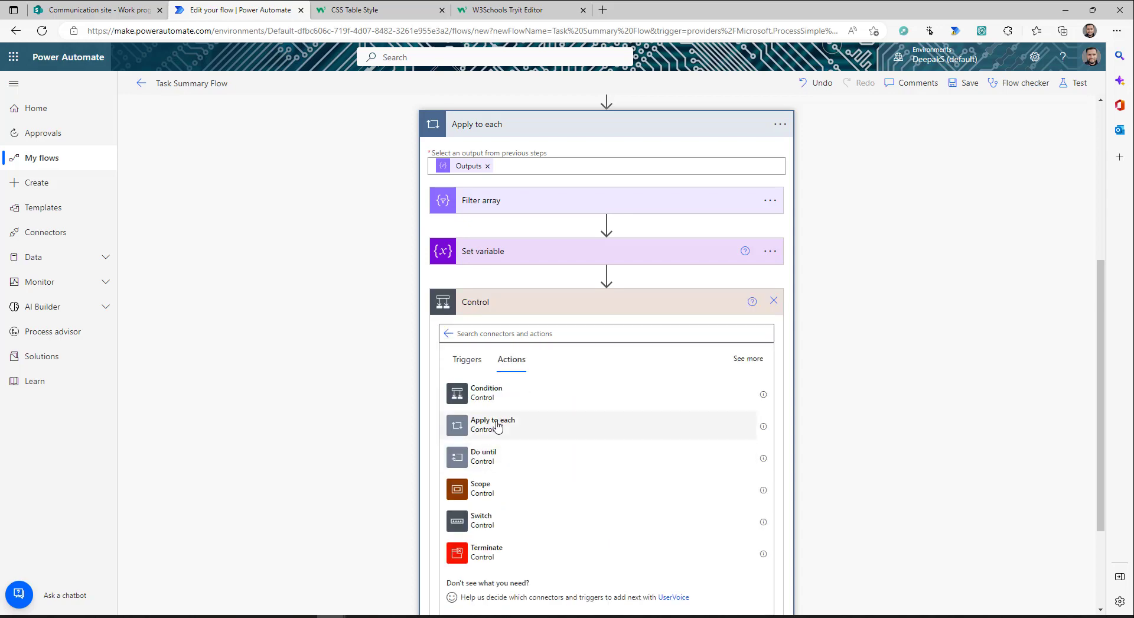
{"action": "left_click", "coordinate": [495, 424]}
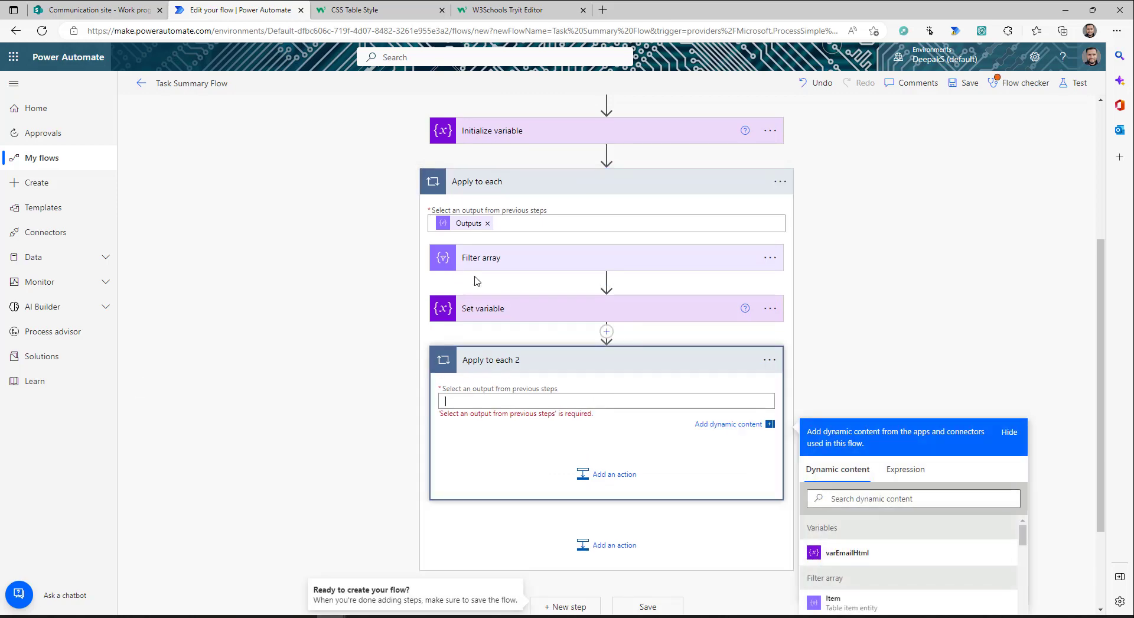
{"action": "scroll", "coordinate": [919, 552], "scroll_direction": "down", "scroll_amount": 3}
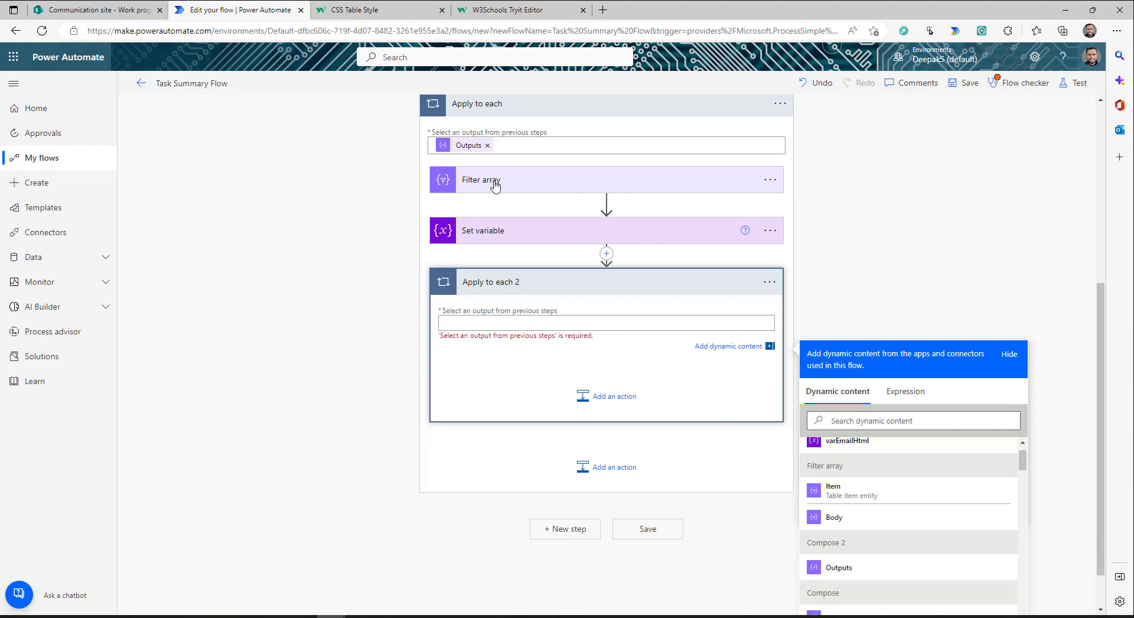
{"action": "left_click", "coordinate": [834, 518]}
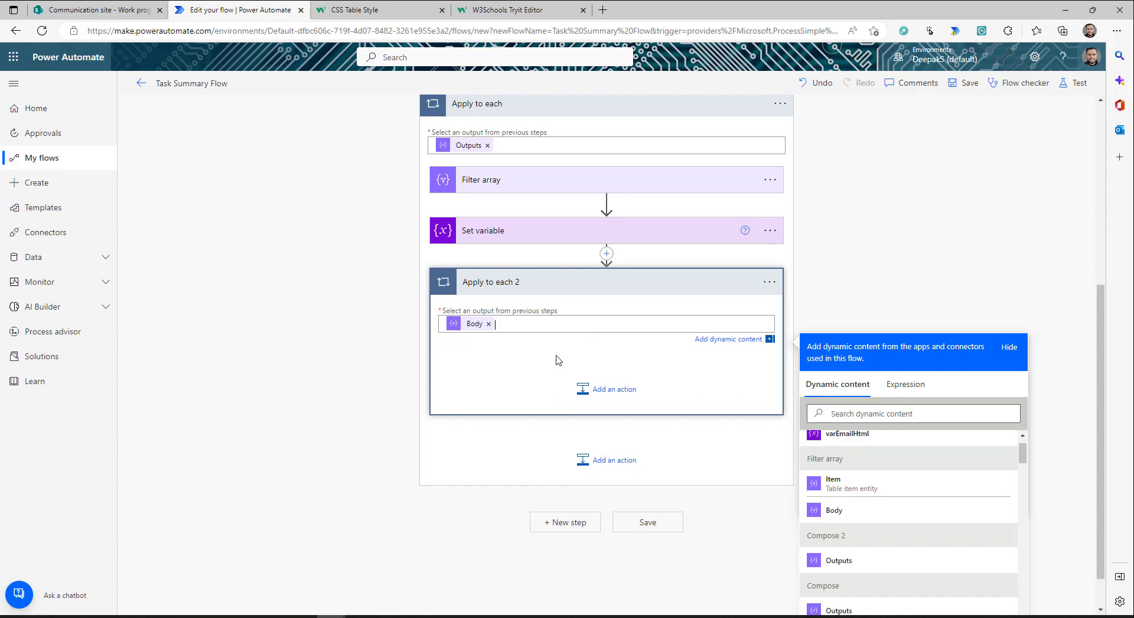
Add an Append to string variable action inside Apply to each 2 and choose varEmailHtml as its name.
{"action": "left_click", "coordinate": [541, 391]}
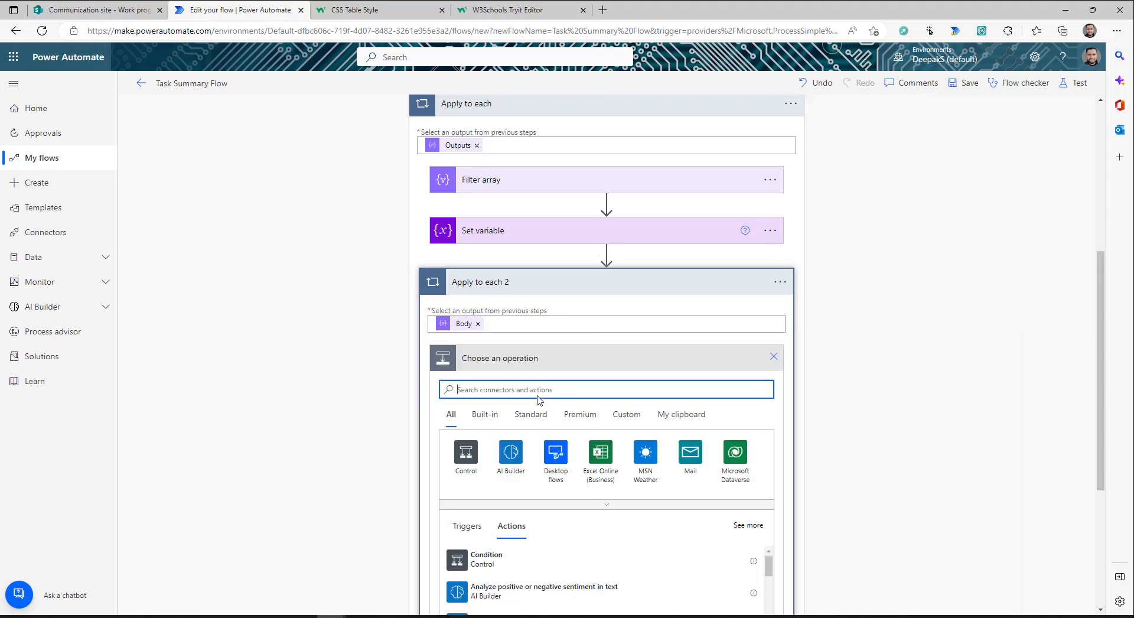
{"action": "type", "text": "set"}
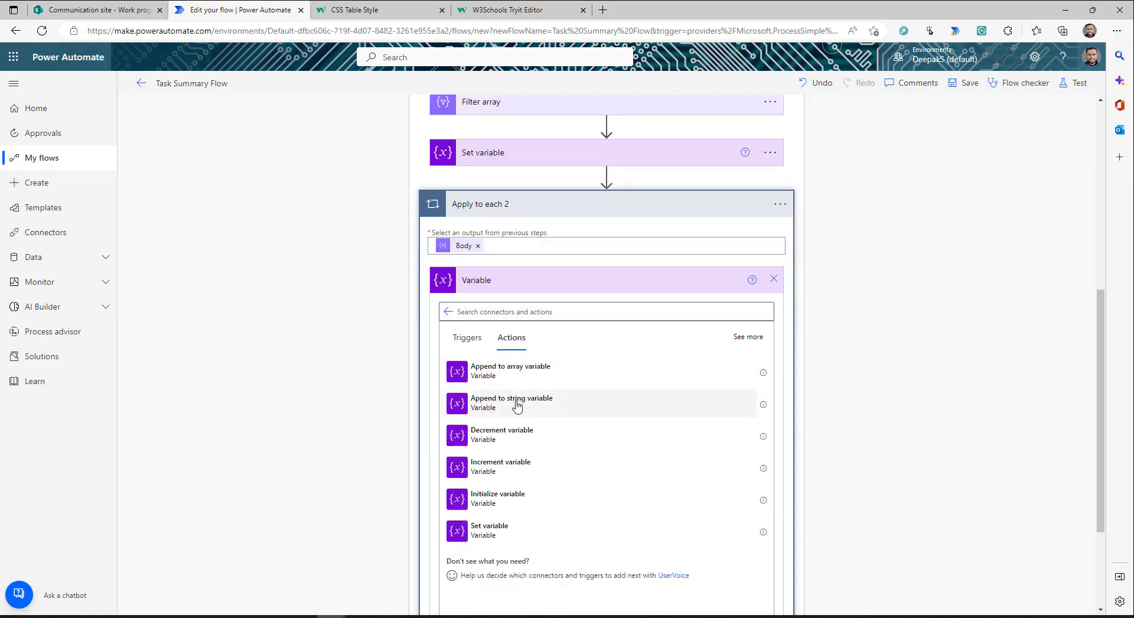
{"action": "left_click", "coordinate": [517, 405]}
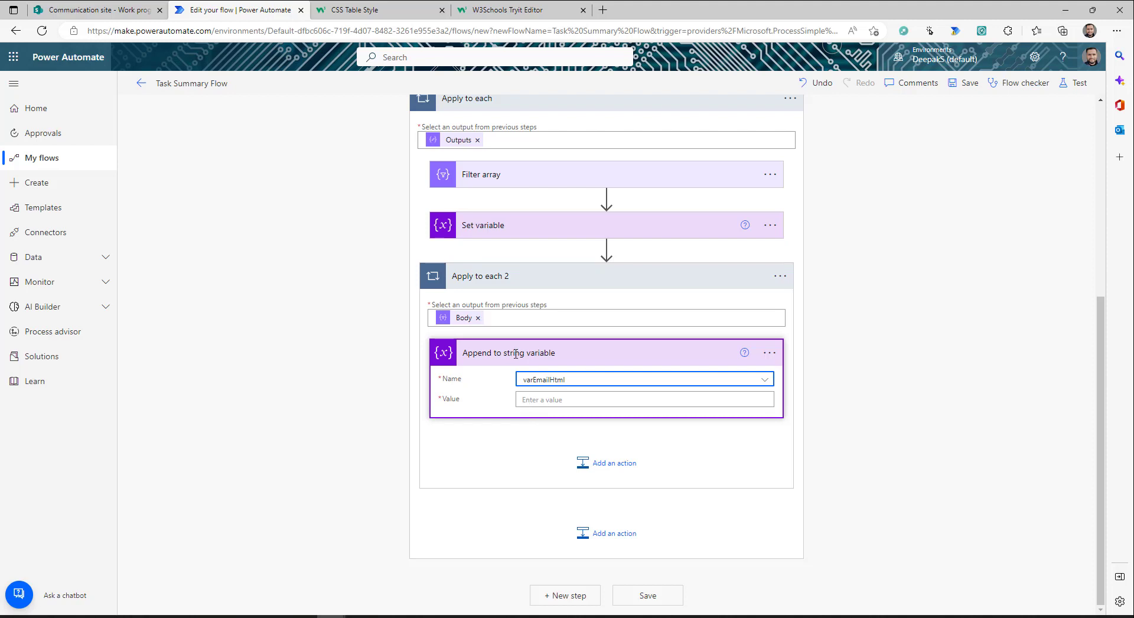
Check the table headings in Set variable and enter a <tr> row with seven empty <td></td> cells as the Append to string variable value.
{"action": "left_click", "coordinate": [509, 231]}
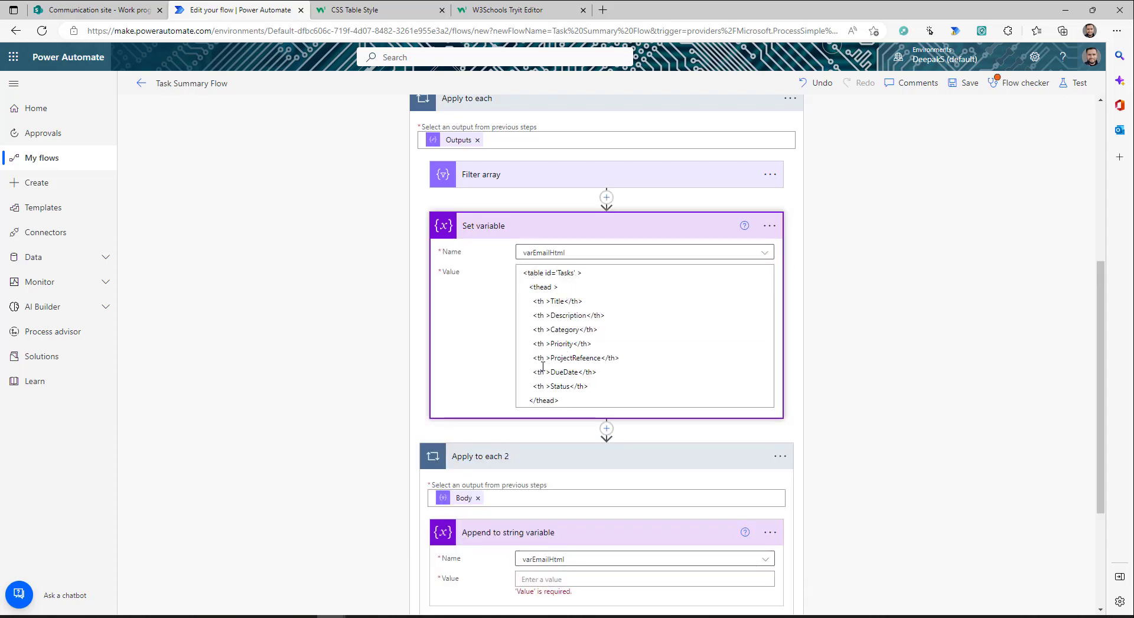
{"action": "scroll", "coordinate": [543, 366], "scroll_direction": "down", "scroll_amount": 3}
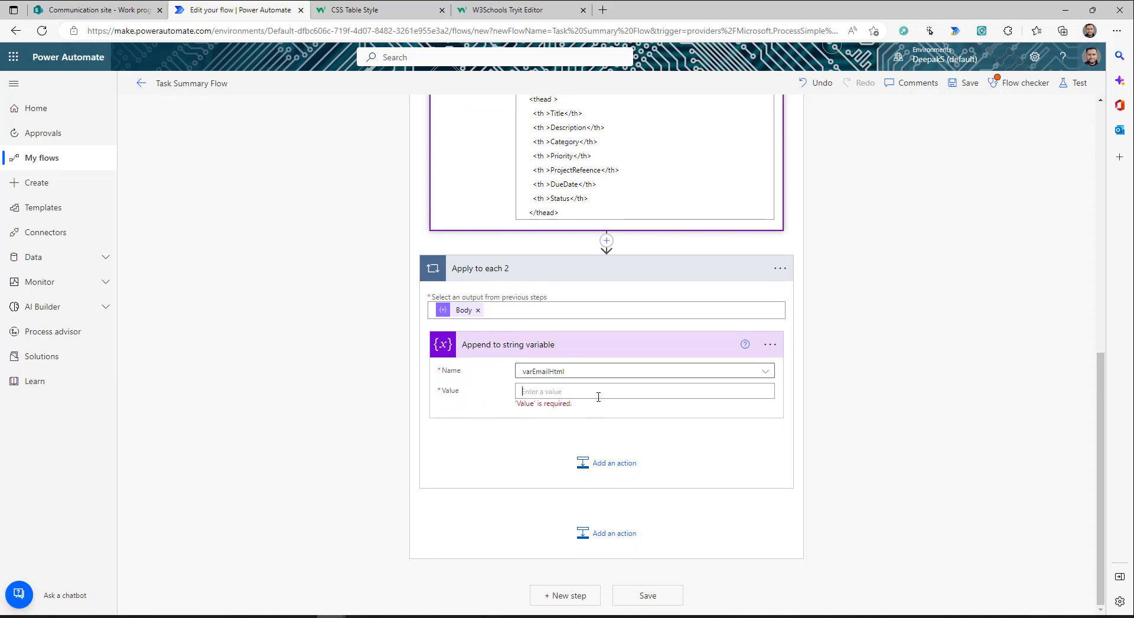
{"action": "left_click", "coordinate": [569, 395]}
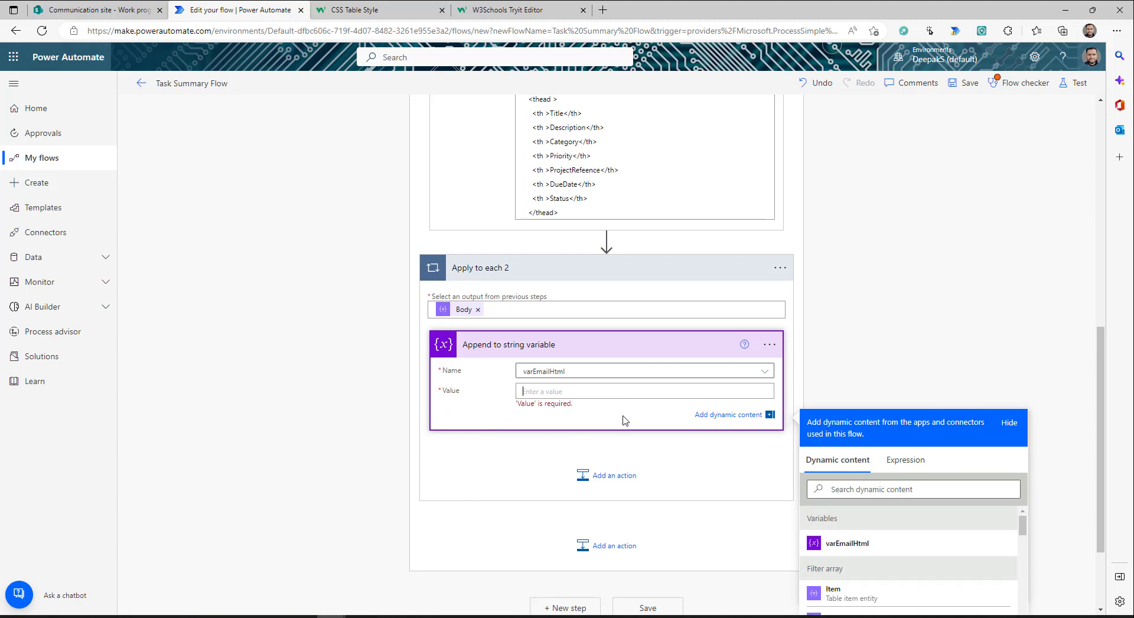
{"action": "type", "text": "<tr"}
{"action": "type", "text": "> </tr?"}
{"action": "type", "text": "<"}
{"action": "type", "text": "td"}
{"action": "type", "text": ">"}
{"action": "type", "text": "</td>"}
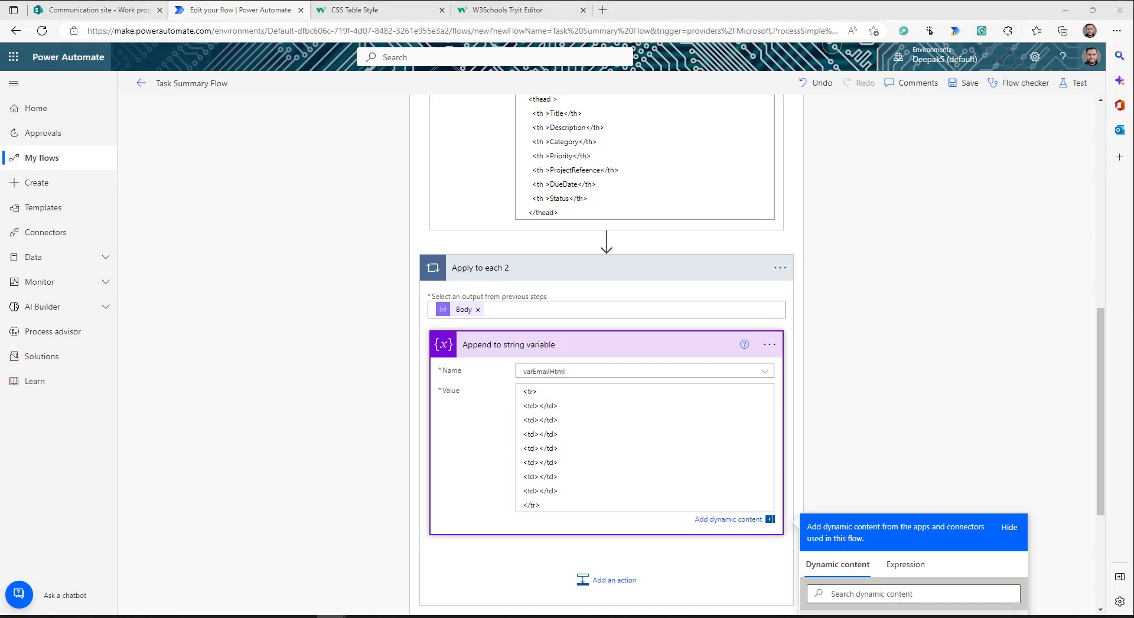
Insert the Current item of Apply to each 2 into the first <td> cell of the Append to string variable value.
{"action": "scroll", "coordinate": [539, 254], "scroll_direction": "down", "scroll_amount": 3}
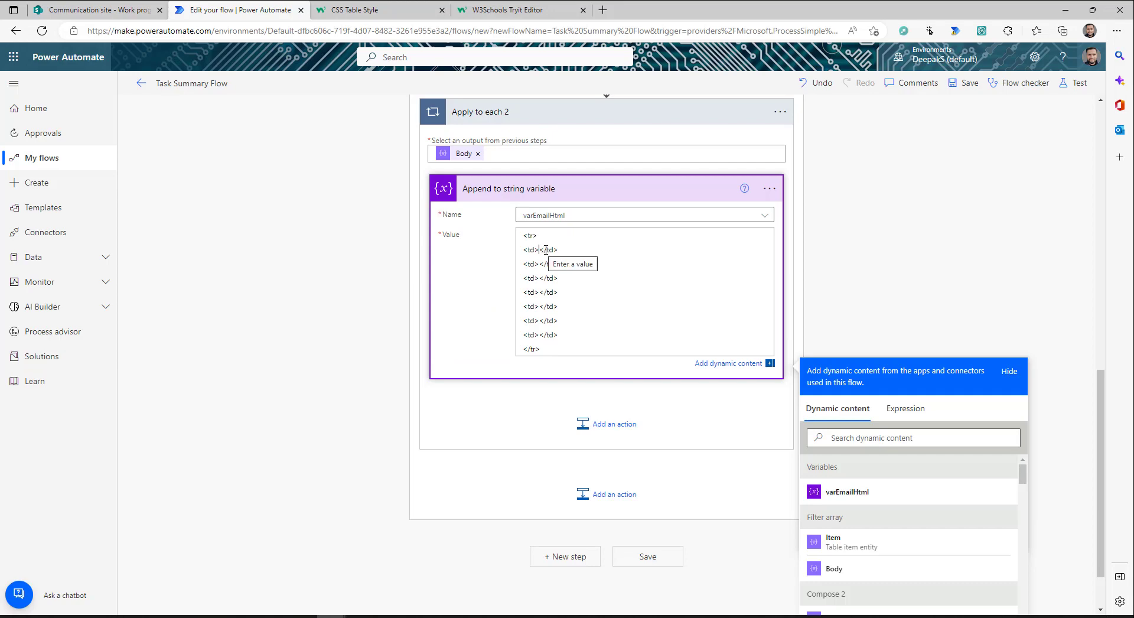
{"action": "left_click", "coordinate": [914, 419]}
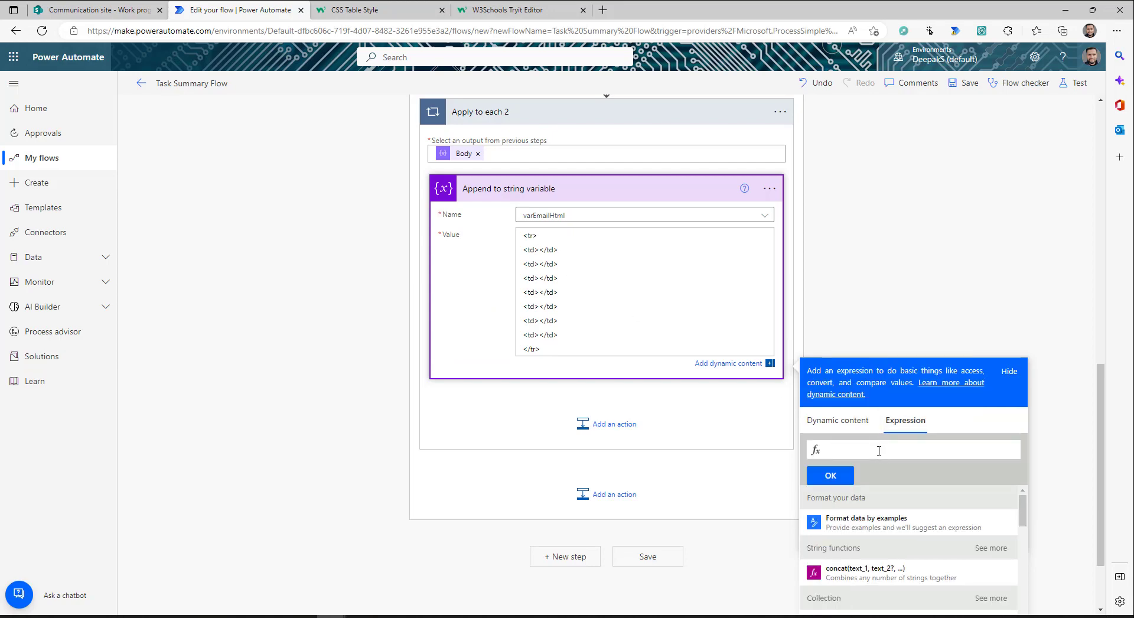
{"action": "scroll", "coordinate": [846, 507], "scroll_direction": "down", "scroll_amount": 3}
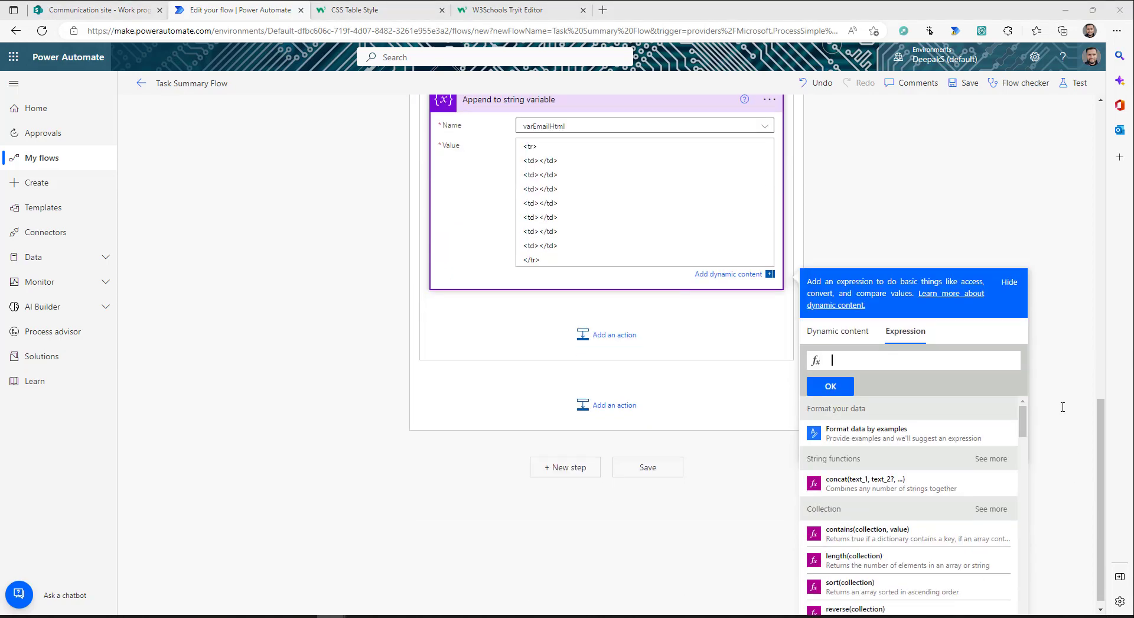
{"action": "left_click", "coordinate": [844, 324]}
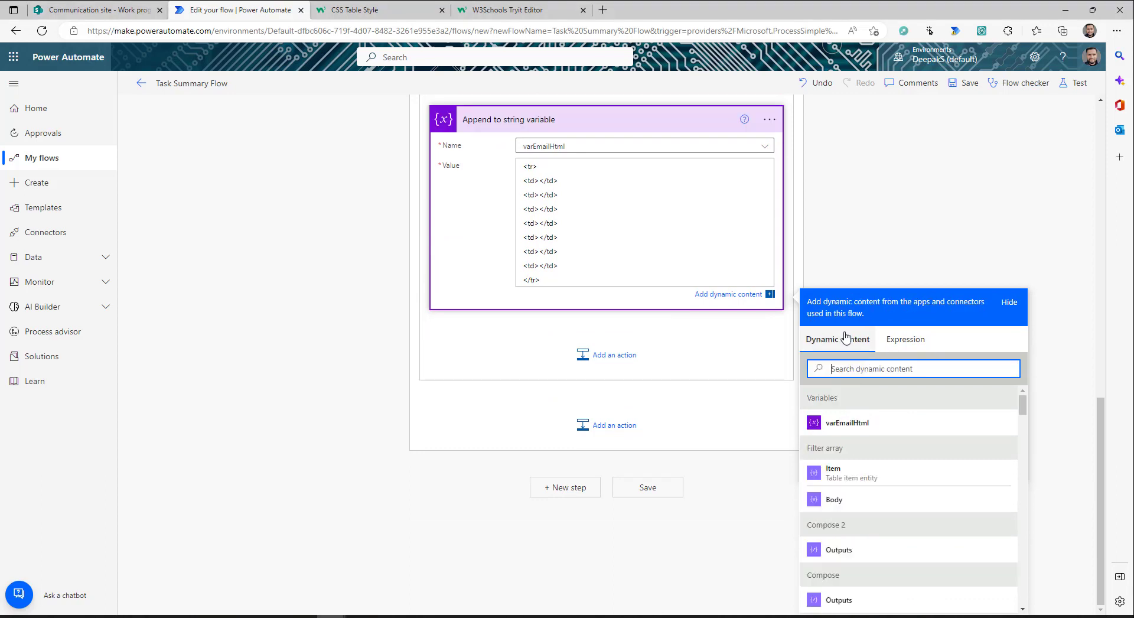
{"action": "scroll", "coordinate": [910, 479], "scroll_direction": "down", "scroll_amount": 5}
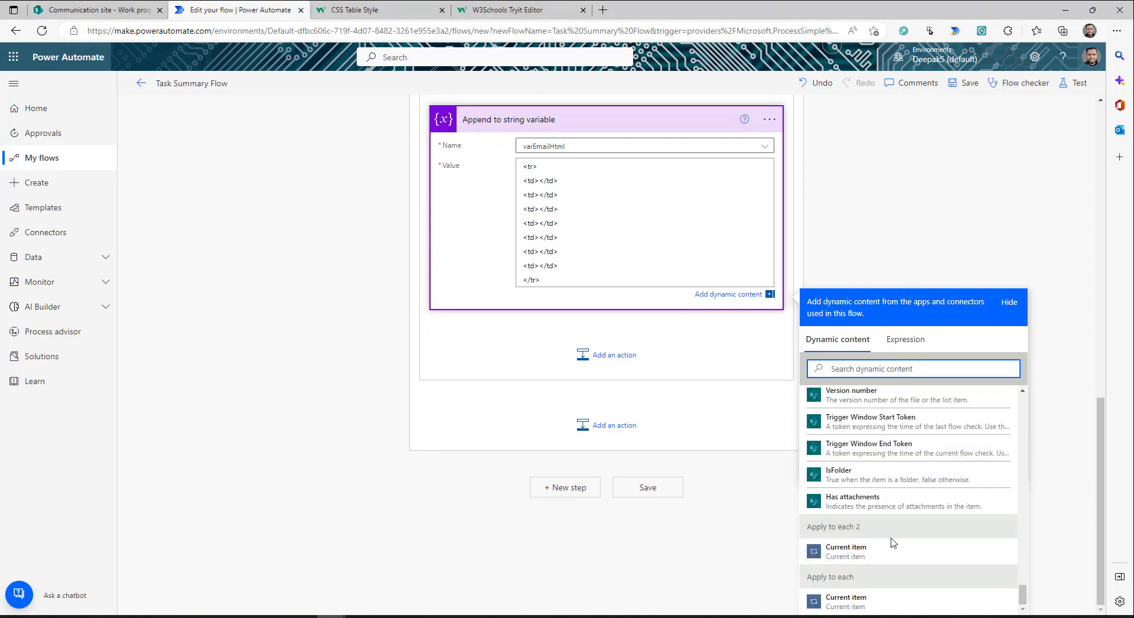
{"action": "scroll", "coordinate": [475, 462], "scroll_direction": "up", "scroll_amount": 8}
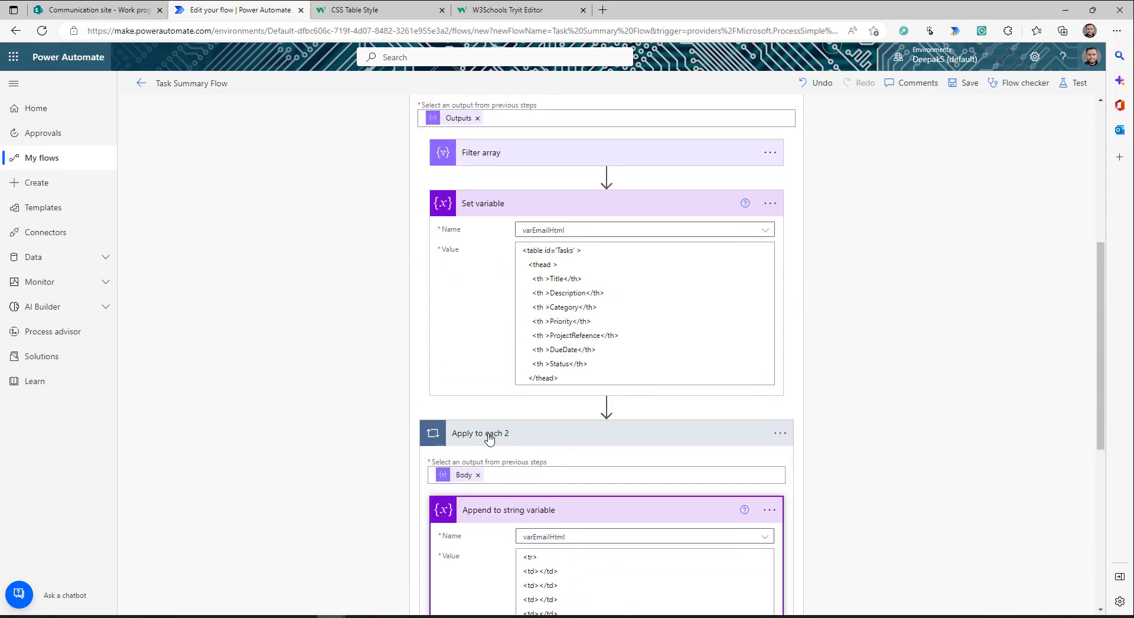
{"action": "scroll", "coordinate": [681, 443], "scroll_direction": "down", "scroll_amount": 8}
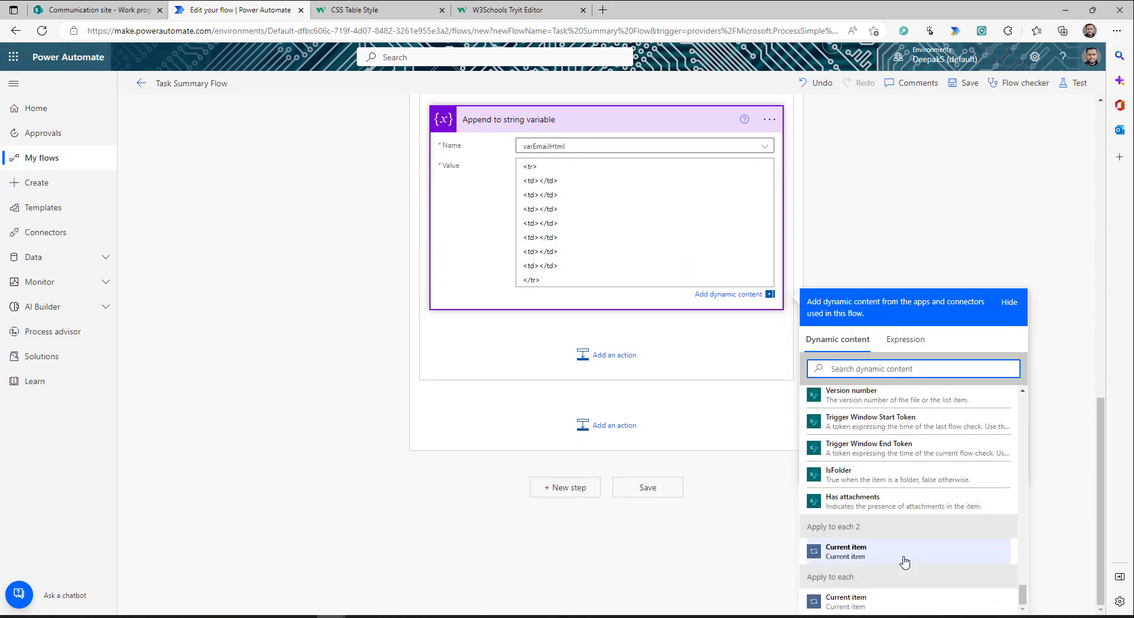
{"action": "left_click", "coordinate": [850, 554]}
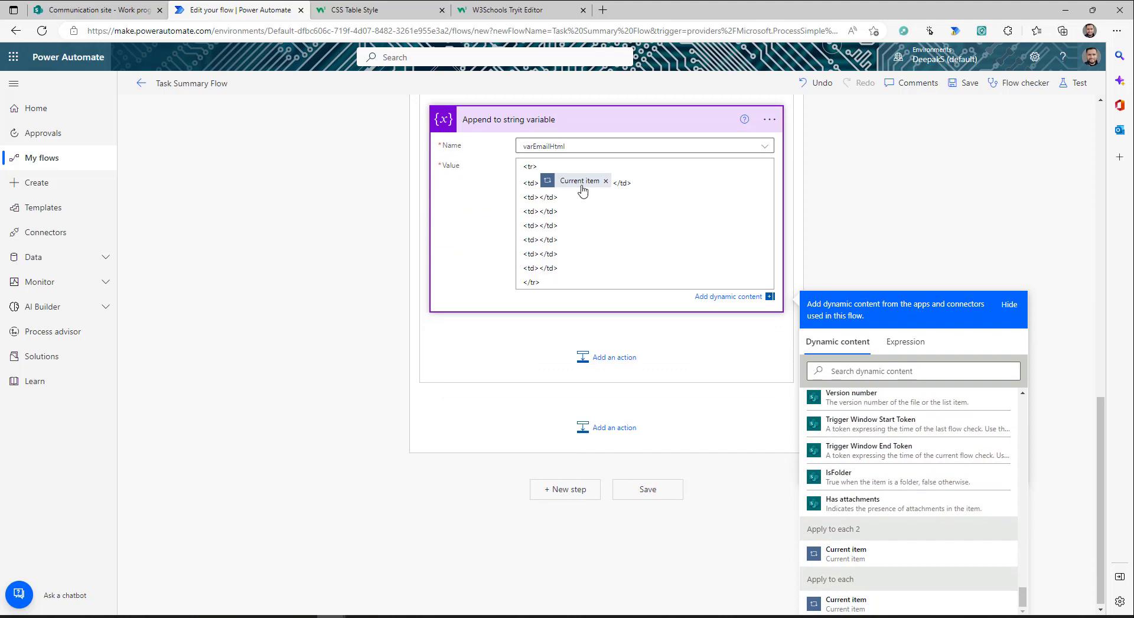
Use the Current item reference to build the expression items('Apply_to_each_2')?['Title'] and put it in the first table cell.
{"action": "mouse_move", "coordinate": [575, 184]}
{"action": "left_click", "coordinate": [576, 184]}
{"action": "left_click", "coordinate": [910, 343]}
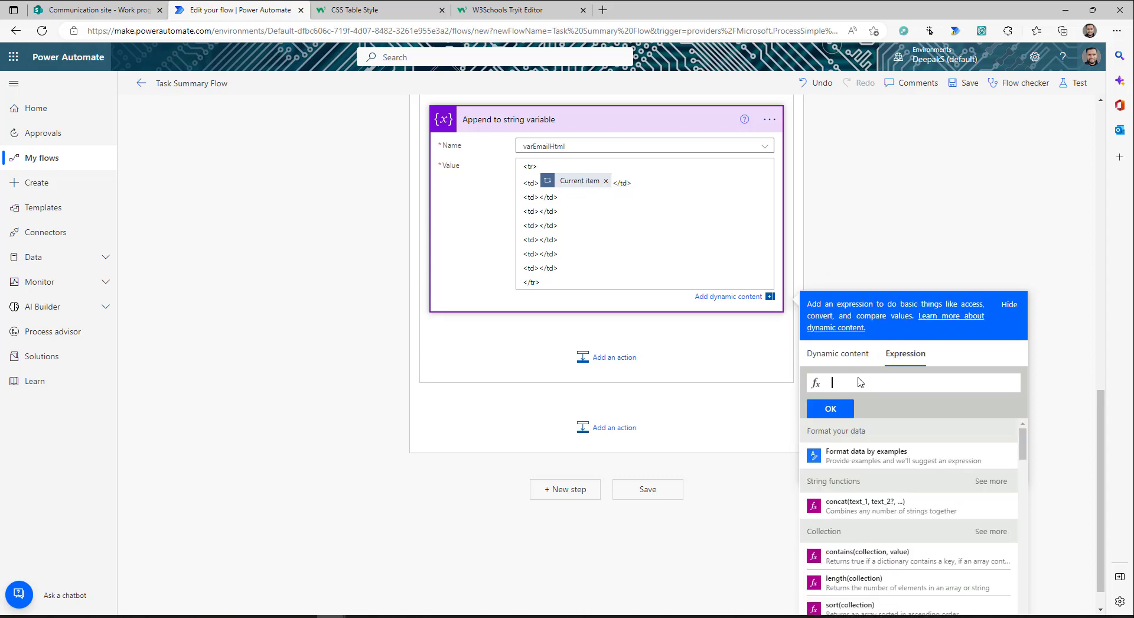
{"action": "type", "text": "@{items('Apply_to_each_2')}"}
{"action": "key", "text": "BackSpace"}
{"action": "key", "text": "Left"}
{"action": "key", "text": "Left"}
{"action": "key", "text": "Left"}
{"action": "key", "text": "Left"}
{"action": "key", "text": "Left"}
{"action": "key", "text": "Left"}
{"action": "key", "text": "Left"}
{"action": "key", "text": "Left"}
{"action": "key", "text": "Left"}
{"action": "key", "text": "Left"}
{"action": "key", "text": "Left"}
{"action": "key", "text": "Left"}
{"action": "key", "text": "Left"}
{"action": "key", "text": "Left"}
{"action": "key", "text": "Left"}
{"action": "key", "text": "Left"}
{"action": "key", "text": "Left"}
{"action": "key", "text": "Left"}
{"action": "key", "text": "Left"}
{"action": "key", "text": "Left"}
{"action": "key", "text": "BackSpace"}
{"action": "key", "text": "Delete"}
{"action": "key", "text": "Right"}
{"action": "key", "text": "Right"}
{"action": "key", "text": "Right"}
{"action": "key", "text": "Right"}
{"action": "key", "text": "Right"}
{"action": "key", "text": "Right"}
{"action": "key", "text": "Right"}
{"action": "key", "text": "Right"}
{"action": "key", "text": "End"}
{"action": "type", "text": "?["}
{"action": "key", "text": "alt+Tab"}
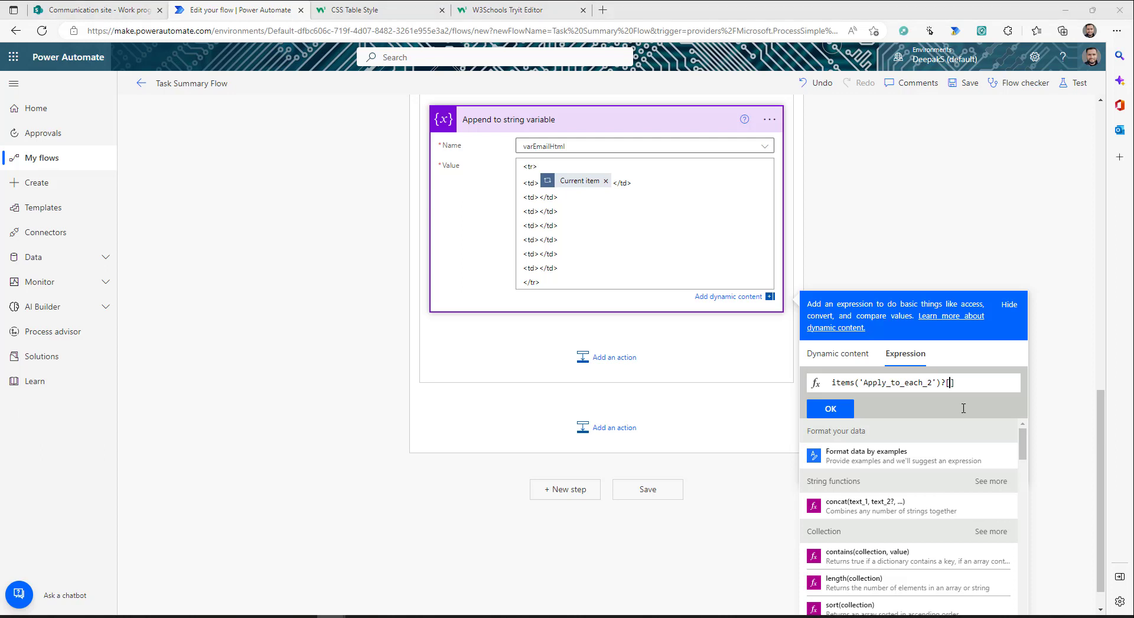
{"action": "key", "text": "alt+Tab"}
{"action": "type", "text": "'Title"}
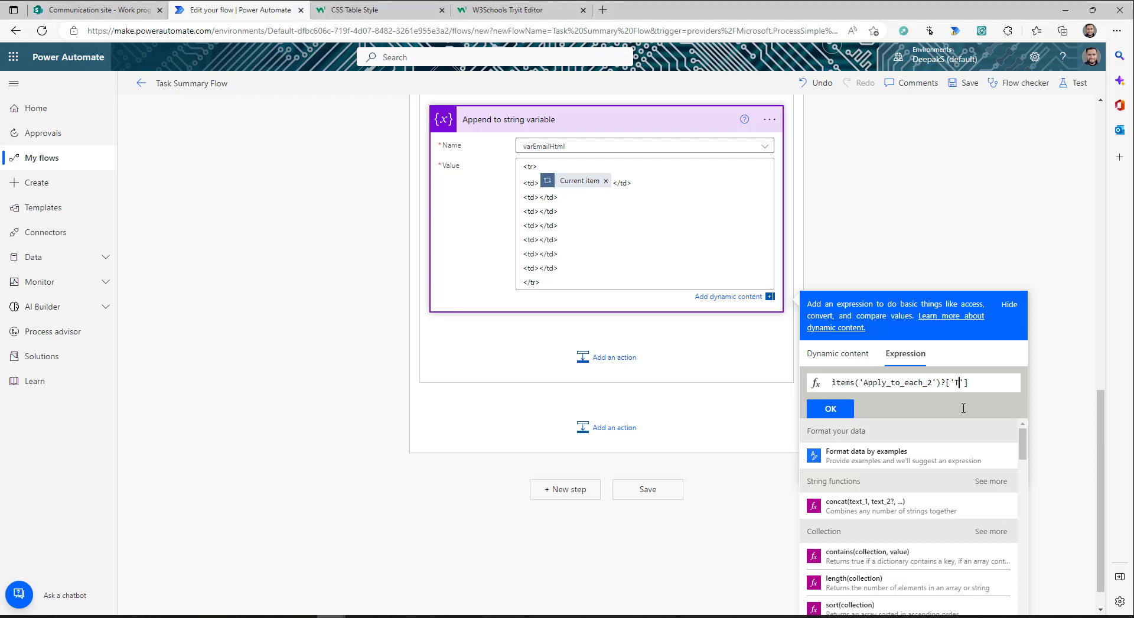
{"action": "left_click", "coordinate": [829, 409]}
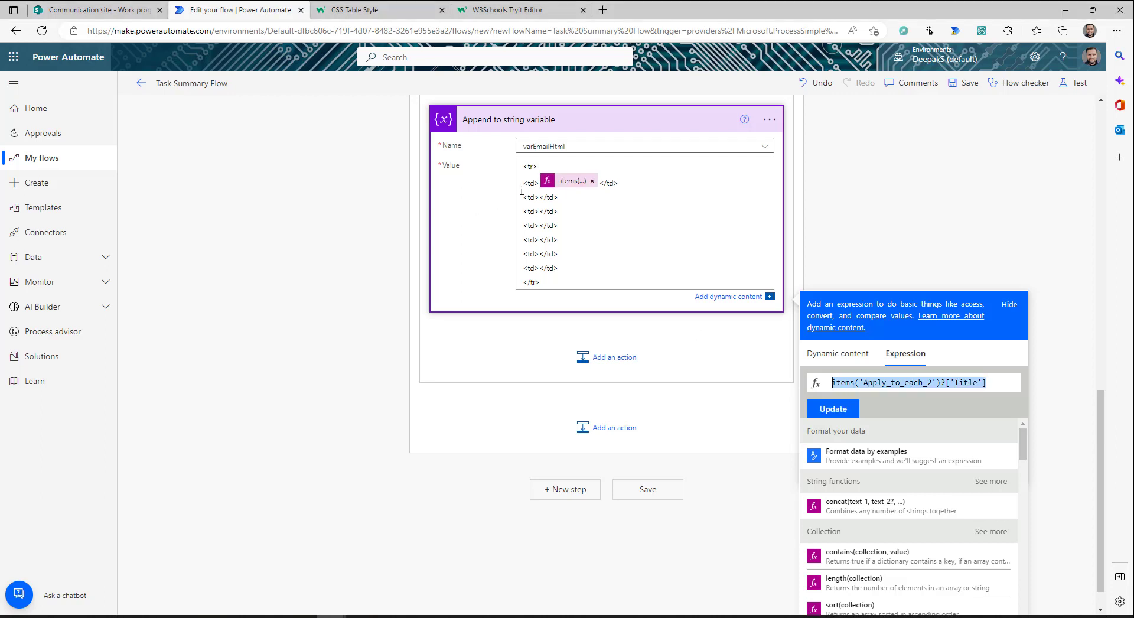
Check the table headings in Set variable and fill the second <td> cell with an items expression for the Description column.
{"action": "left_click", "coordinate": [539, 196]}
{"action": "left_click", "coordinate": [583, 225]}
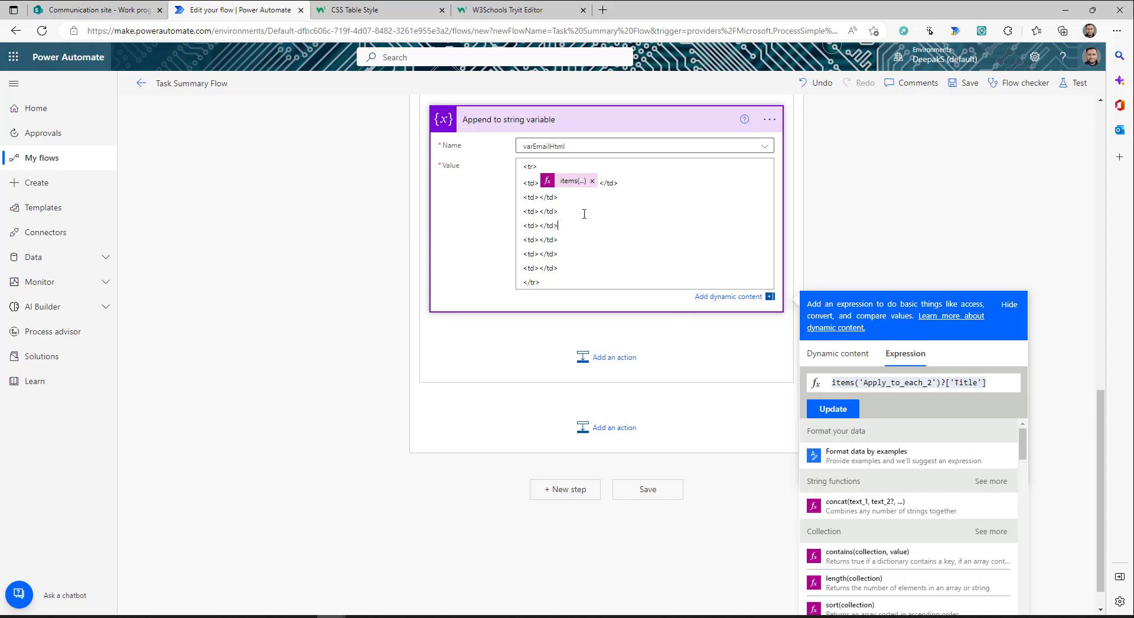
{"action": "left_click", "coordinate": [837, 354]}
{"action": "left_click", "coordinate": [635, 333]}
{"action": "scroll", "coordinate": [600, 264], "scroll_direction": "up", "scroll_amount": 5}
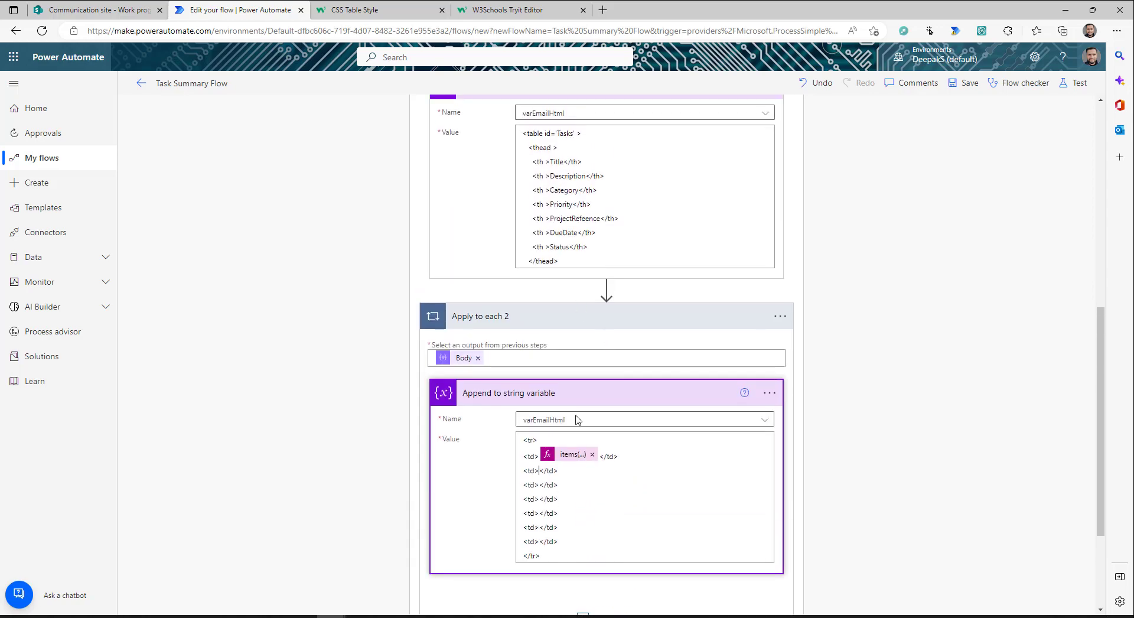
{"action": "scroll", "coordinate": [567, 415], "scroll_direction": "down", "scroll_amount": 3}
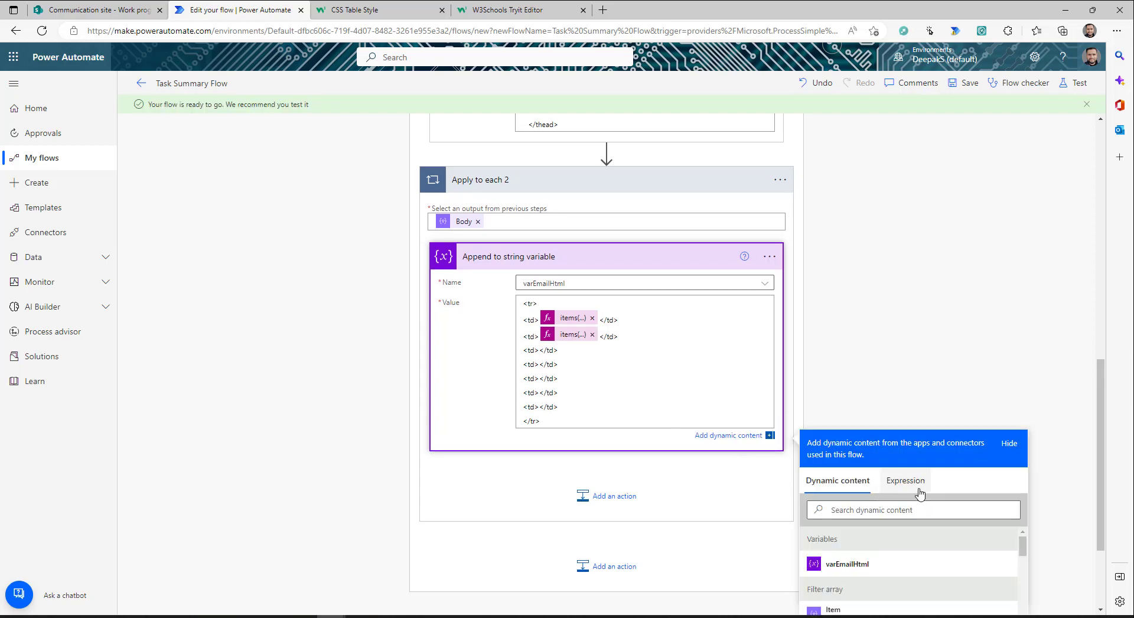
Add the expression items('Apply_to_each_2')?['Category']?['Value'] to the third table cell.
{"action": "left_click", "coordinate": [906, 484]}
{"action": "type", "text": "items('Apply_to_each_2')?['Category']"}
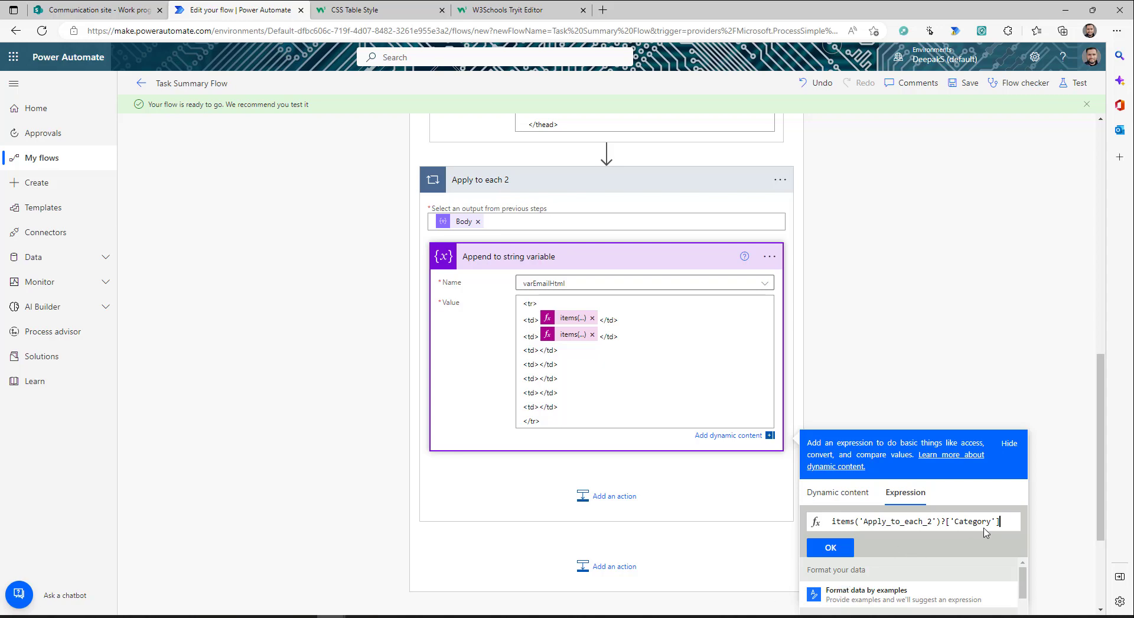
{"action": "type", "text": "?"}
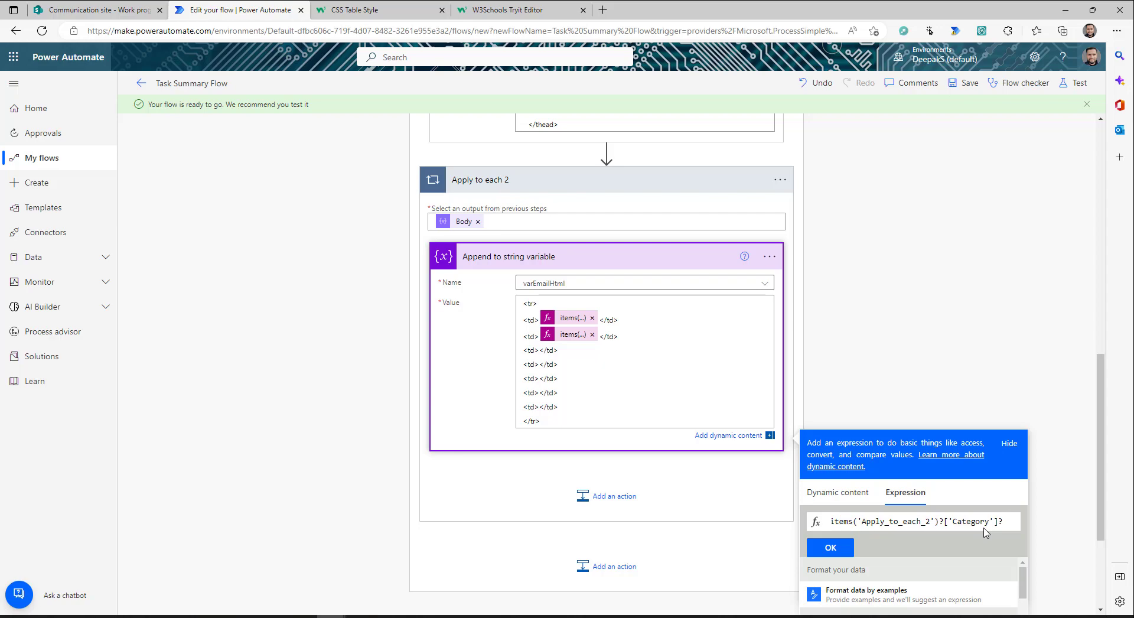
{"action": "type", "text": "['"}
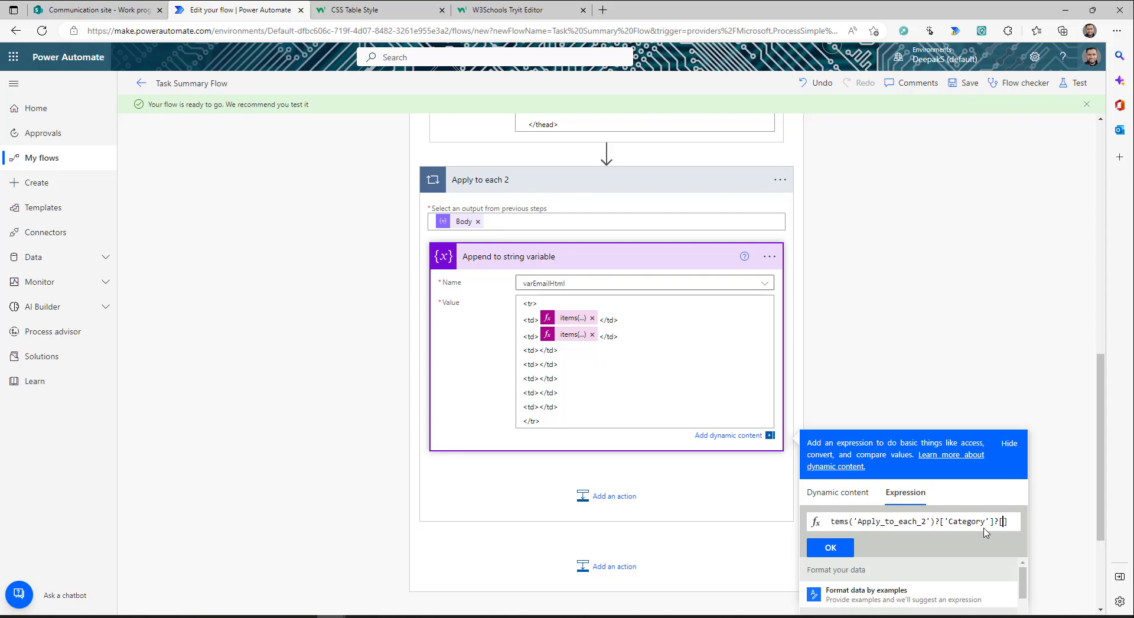
{"action": "type", "text": "Value"}
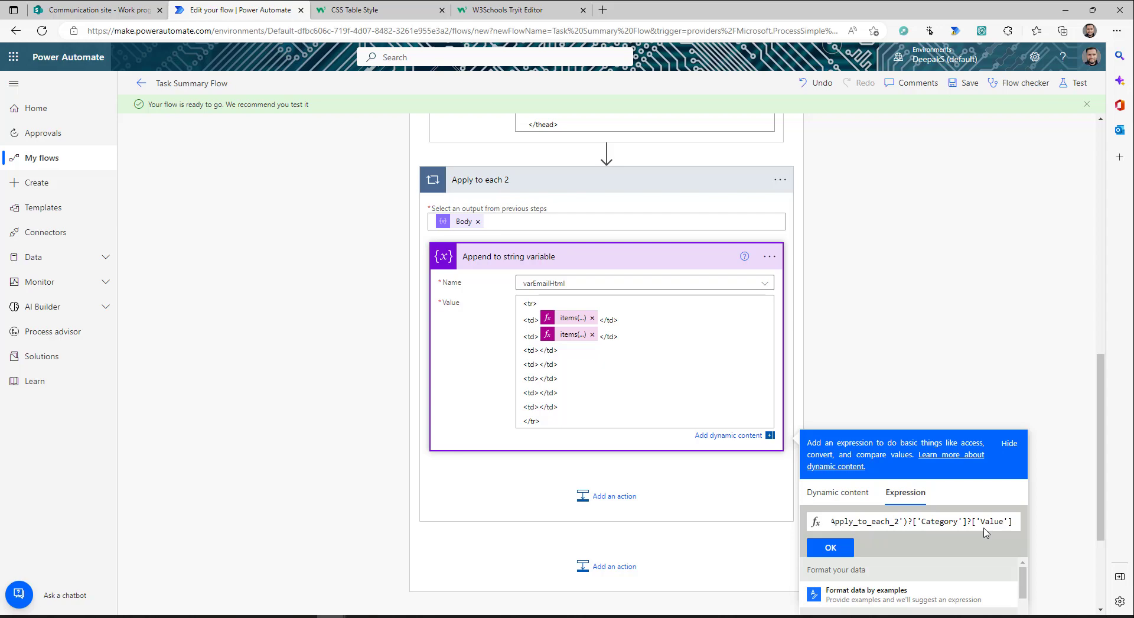
{"action": "left_click", "coordinate": [846, 547]}
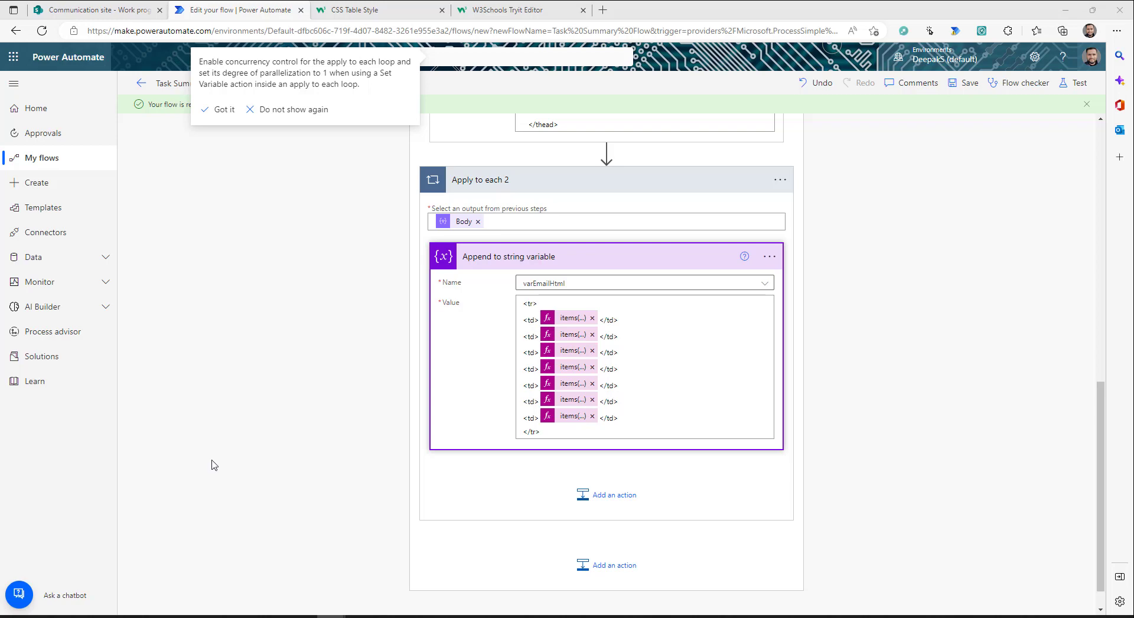
Edit the first cell's Title expression to start with concat('<a href="', in front of the items reference.
{"action": "left_click", "coordinate": [577, 324]}
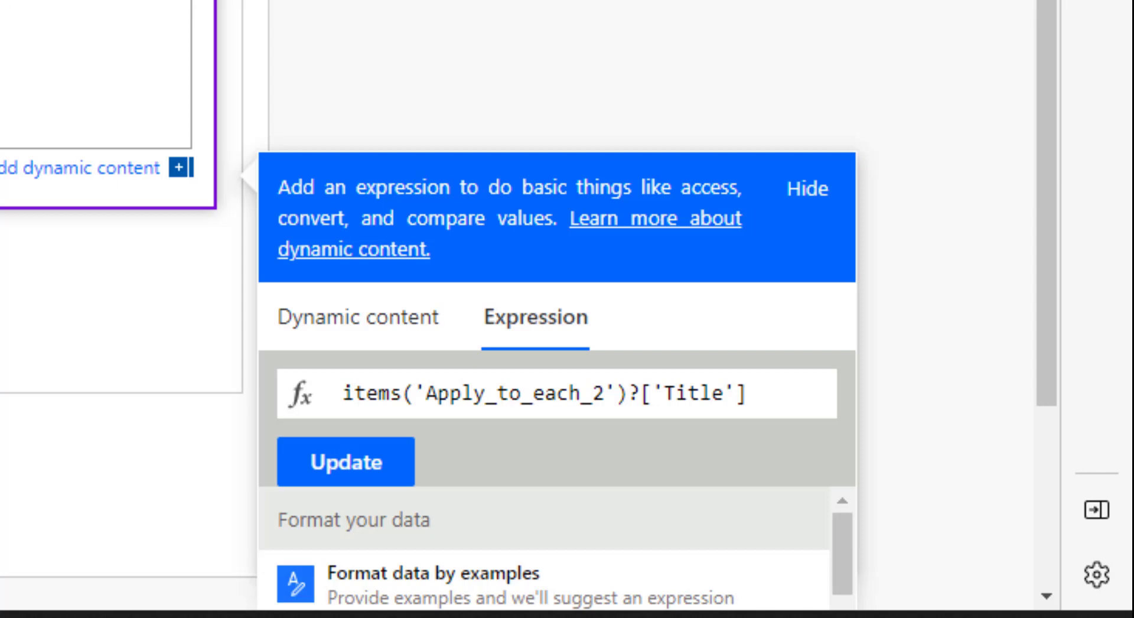
{"action": "type", "text": "conc"}
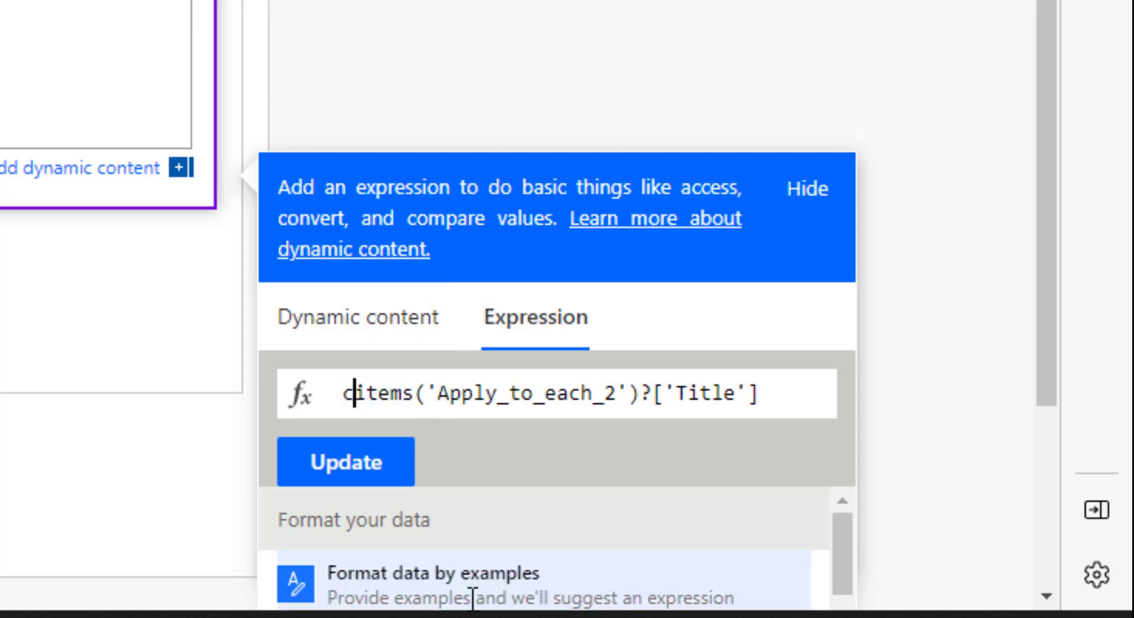
{"action": "type", "text": "at("}
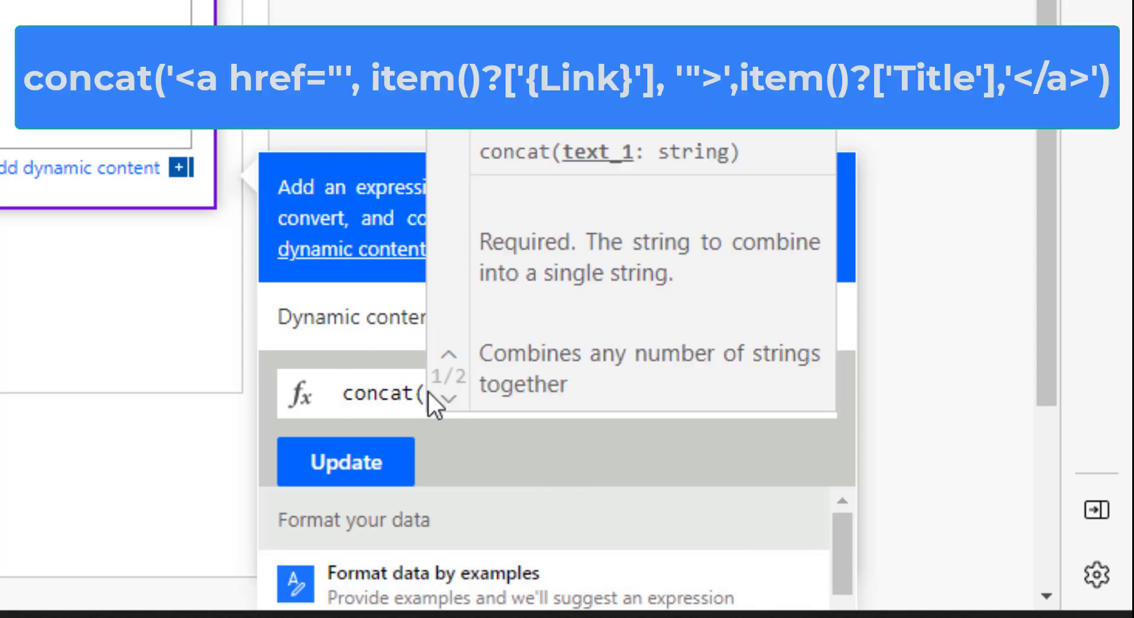
{"action": "left_click", "coordinate": [354, 395]}
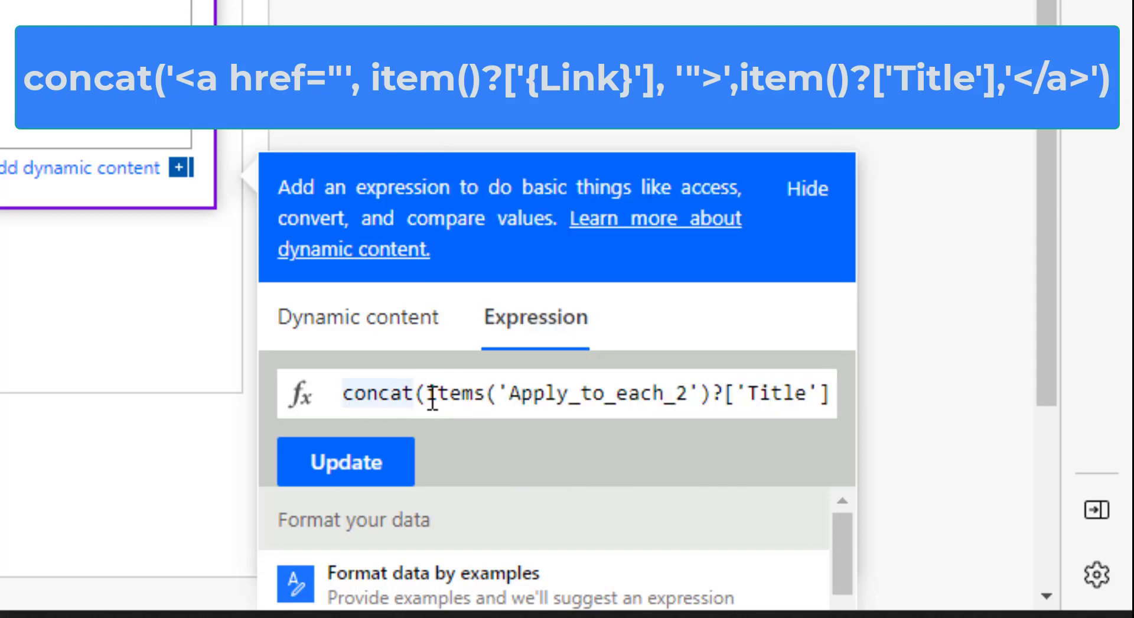
{"action": "left_click", "coordinate": [431, 394]}
{"action": "key", "text": "Left"}
{"action": "key", "text": "Right"}
{"action": "key", "text": "Left"}
{"action": "type", "text": "'<a"}
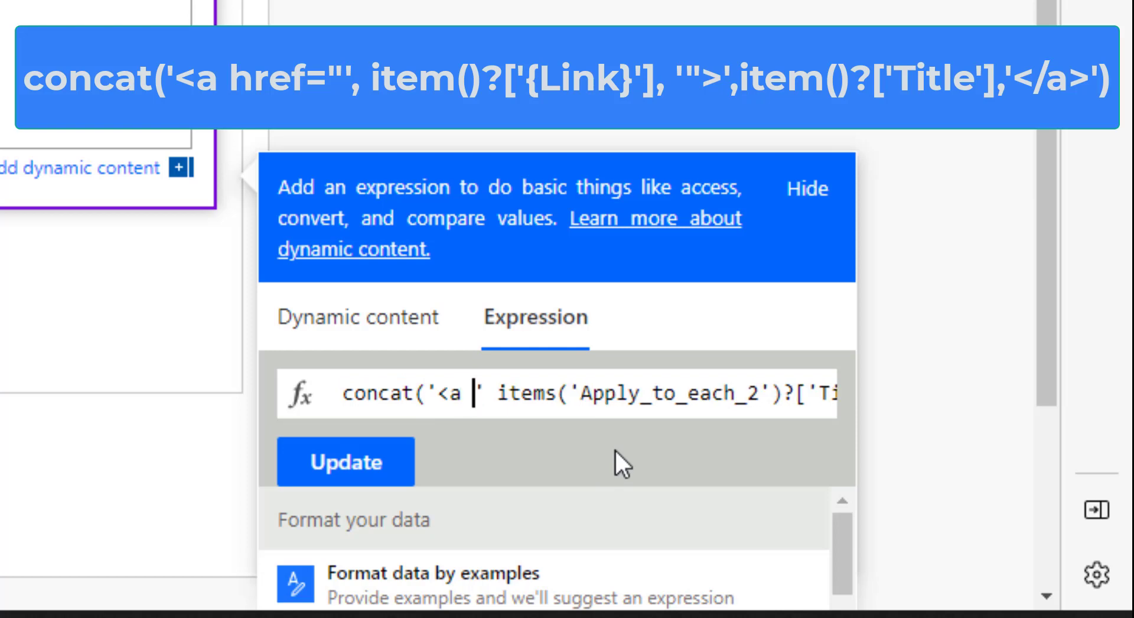
{"action": "type", "text": " href=\""}
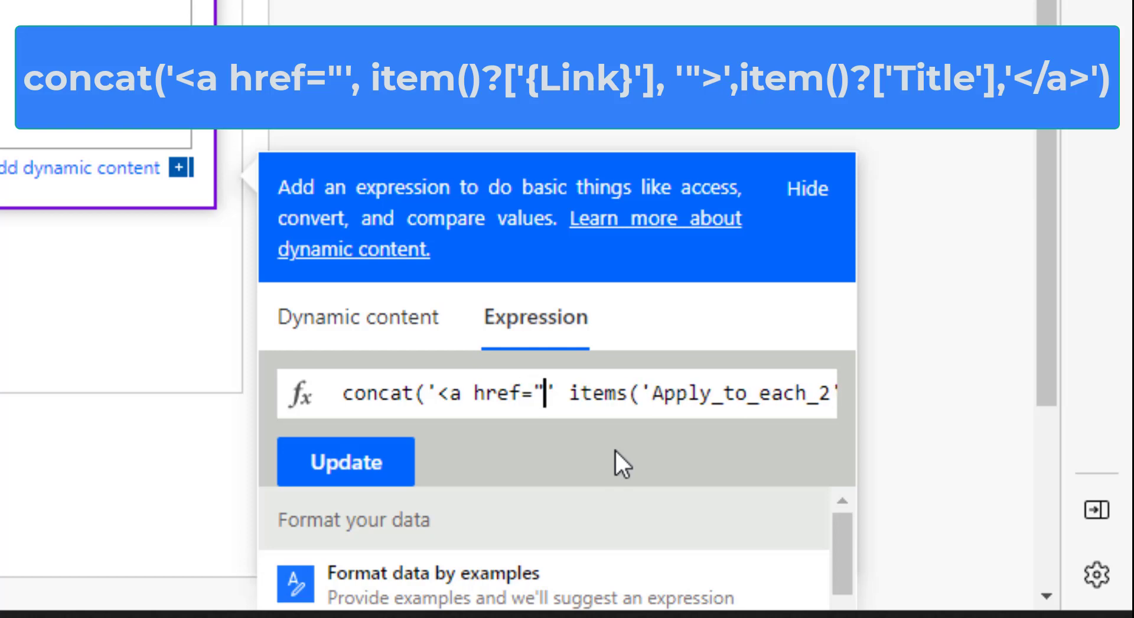
{"action": "type", "text": "',"}
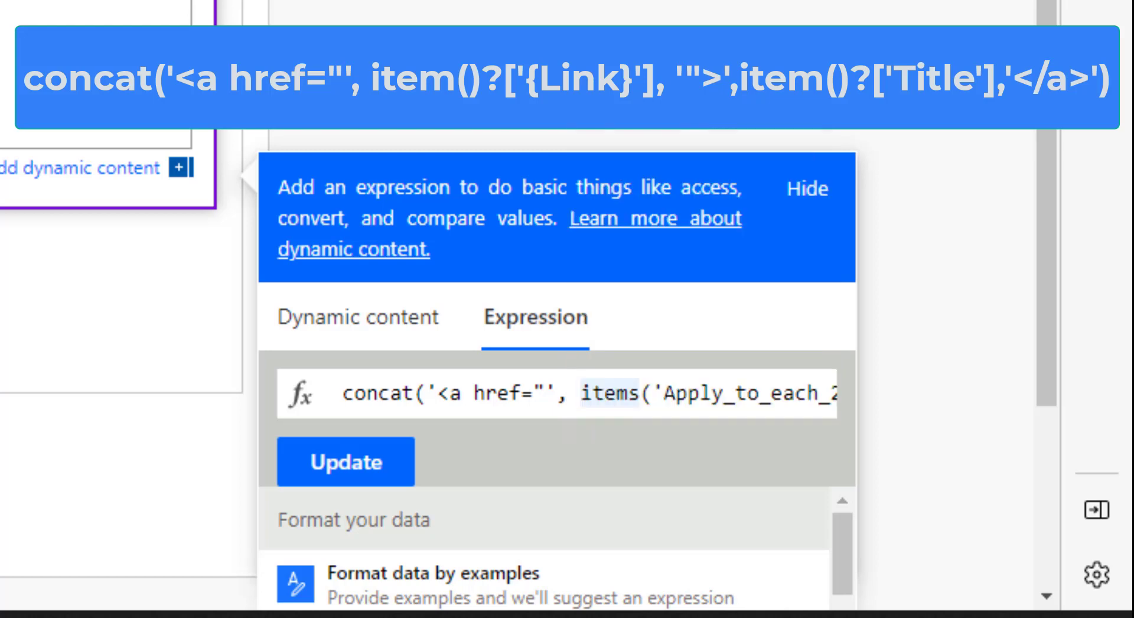
Duplicate the items('Apply_to_each_2')?['Title'] reference inside concat and change the first copy's field to '{Link}'.
{"action": "key", "text": "shift+Right"}
{"action": "key", "text": "shift+Right"}
{"action": "key", "text": "shift+Right"}
{"action": "key", "text": "shift+Right"}
{"action": "key", "text": "shift+Right"}
{"action": "key", "text": "shift+Right"}
{"action": "key", "text": "shift+Right"}
{"action": "key", "text": "shift+Right"}
{"action": "key", "text": "shift+Right"}
{"action": "key", "text": "shift+Right"}
{"action": "key", "text": "shift+Right"}
{"action": "key", "text": "shift+Right"}
{"action": "key", "text": "shift+Right"}
{"action": "key", "text": "shift+Right"}
{"action": "key", "text": "shift+Right"}
{"action": "key", "text": "shift+Right"}
{"action": "key", "text": "shift+Right"}
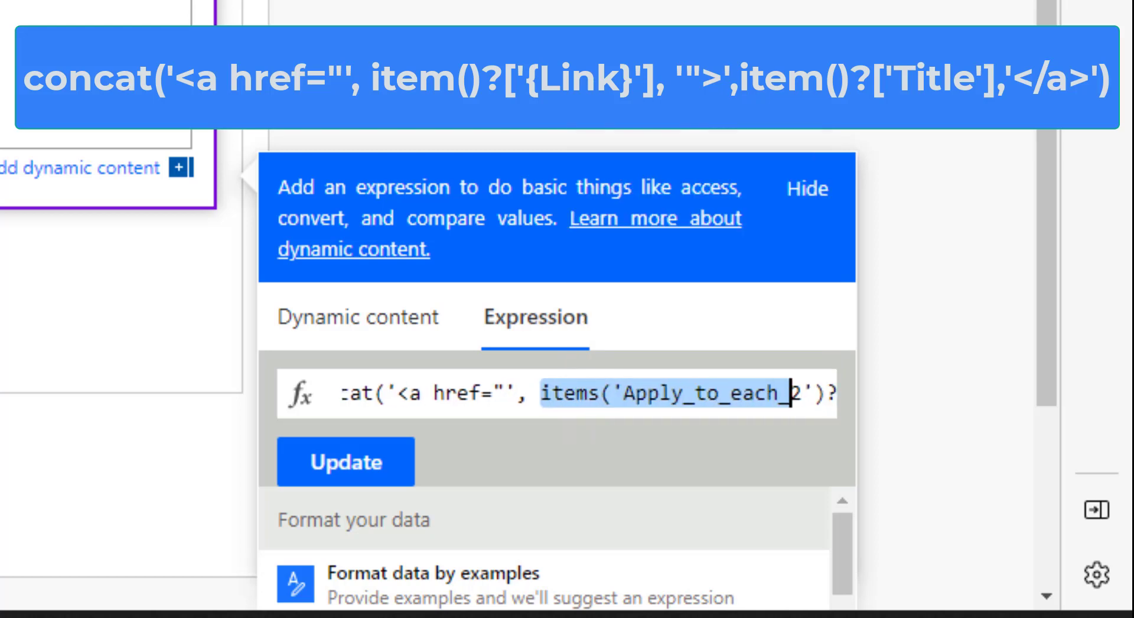
{"action": "key", "text": "shift+Right"}
{"action": "key", "text": "shift+Right"}
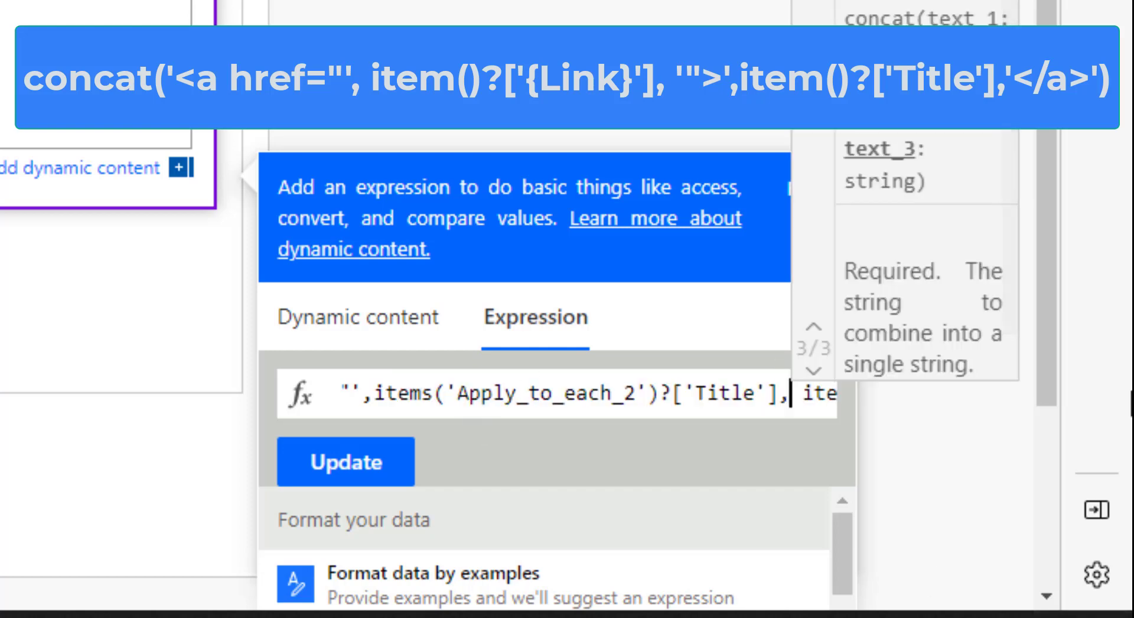
{"action": "double_click", "coordinate": [728, 391]}
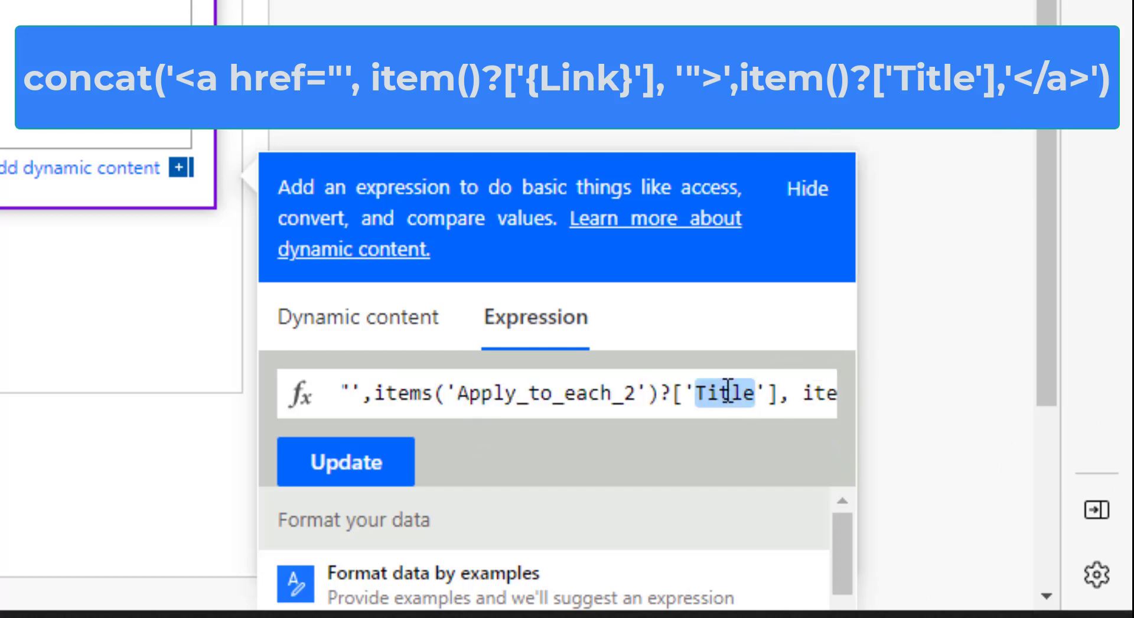
{"action": "type", "text": "{}"}
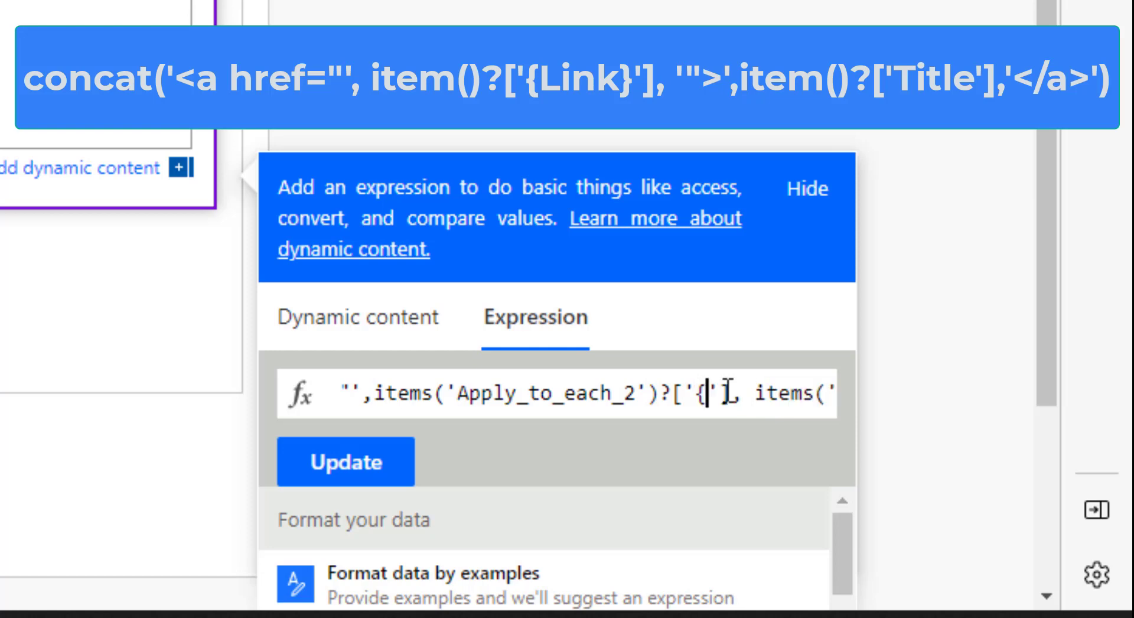
{"action": "type", "text": "Link"}
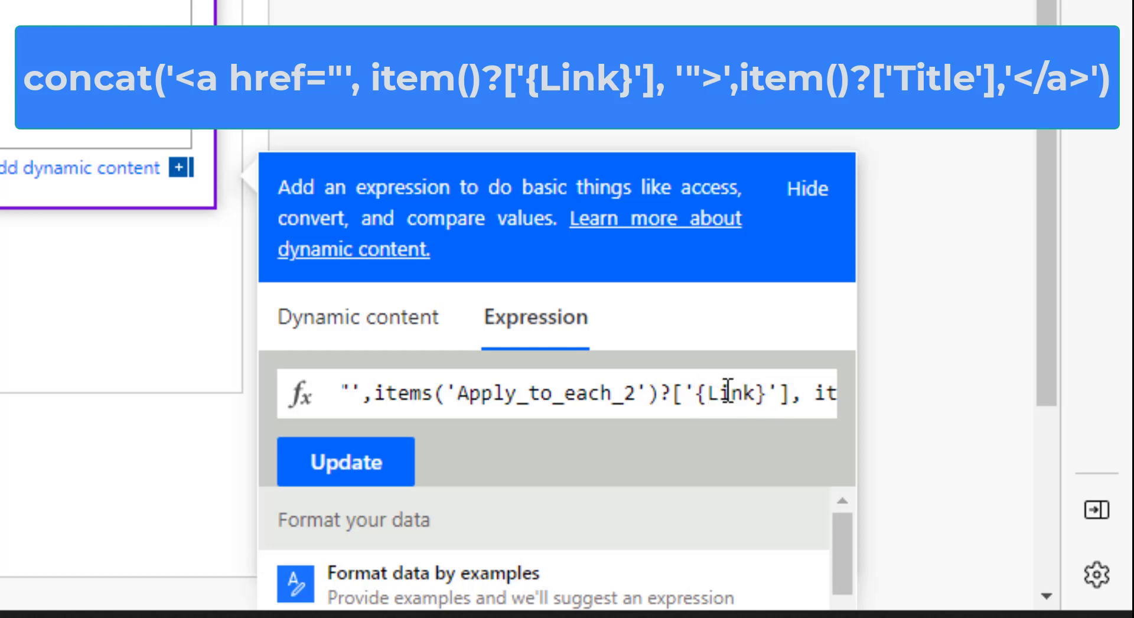
Insert the argument '">', between the {Link} and Title items references in the concat expression.
{"action": "double_click", "coordinate": [731, 390]}
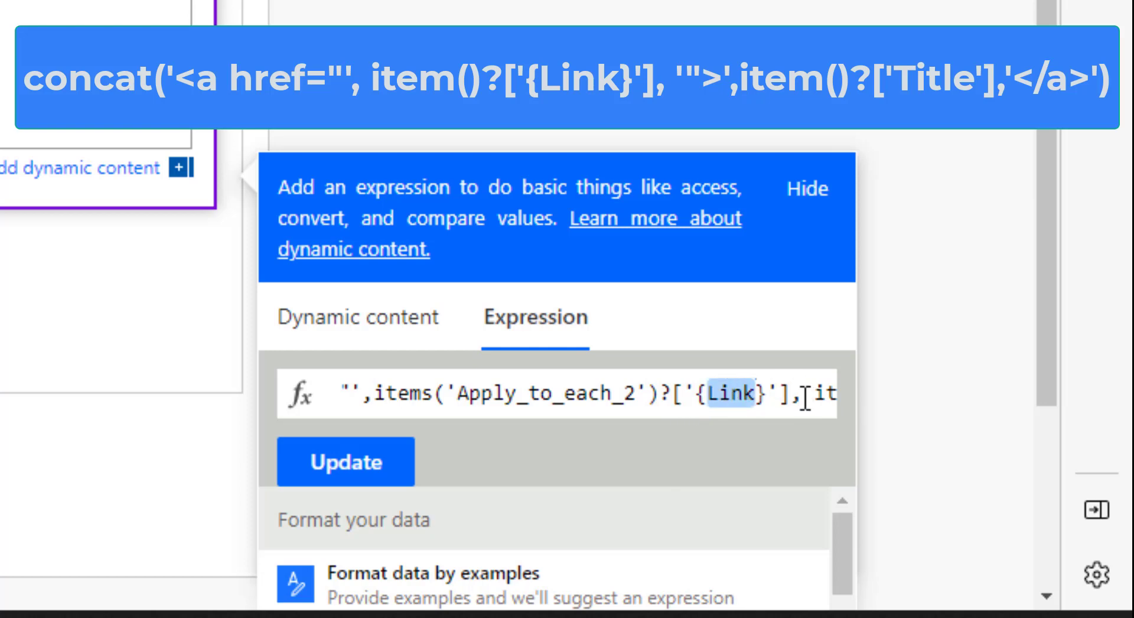
{"action": "left_click_drag", "start_coordinate": [805, 395], "coordinate": [806, 398]}
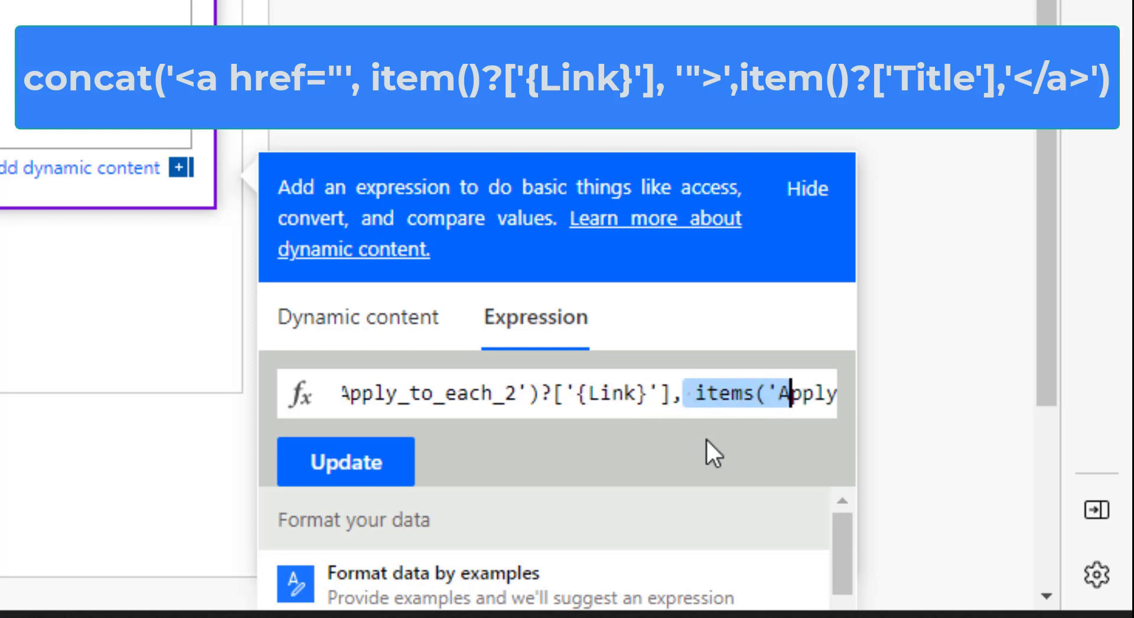
{"action": "key", "text": "Left"}
{"action": "type", "text": "'"}
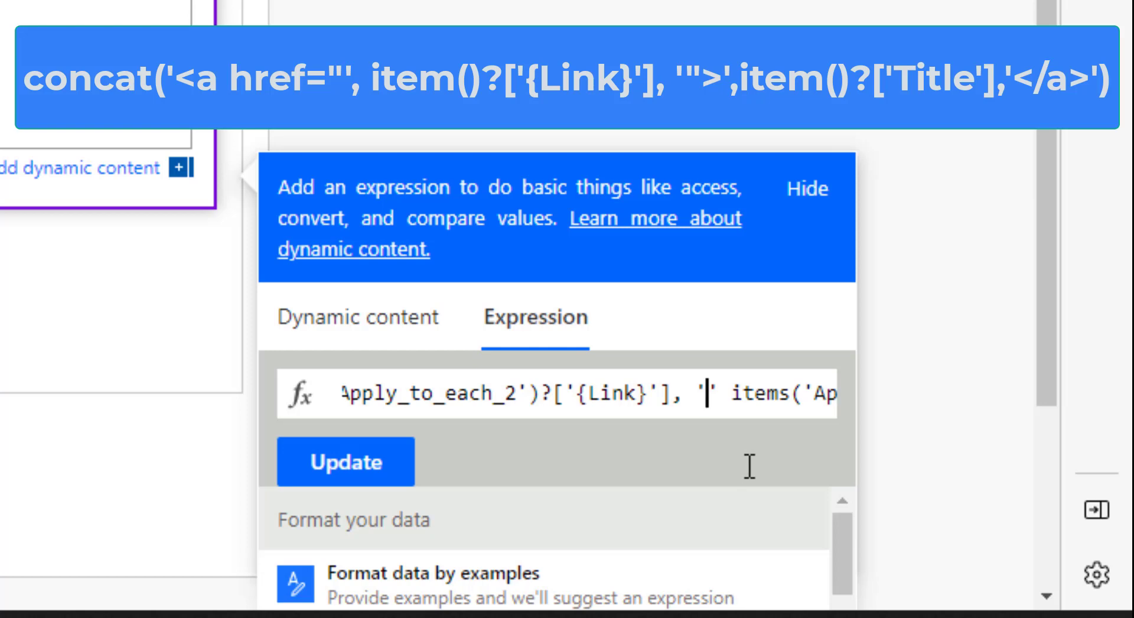
{"action": "type", "text": "\""}
{"action": "key", "text": "Delete"}
{"action": "type", "text": ">',"}
{"action": "key", "text": "Left"}
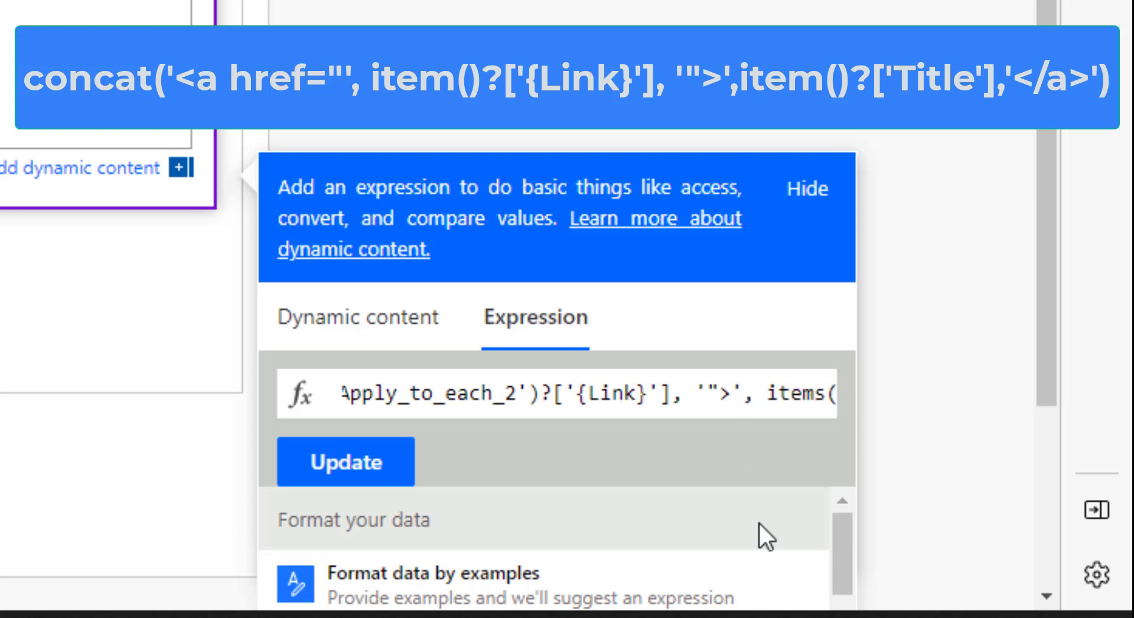
Append '</a>' as the last concat argument, update the first table cell's expression, and save the flow.
{"action": "key", "text": "End"}
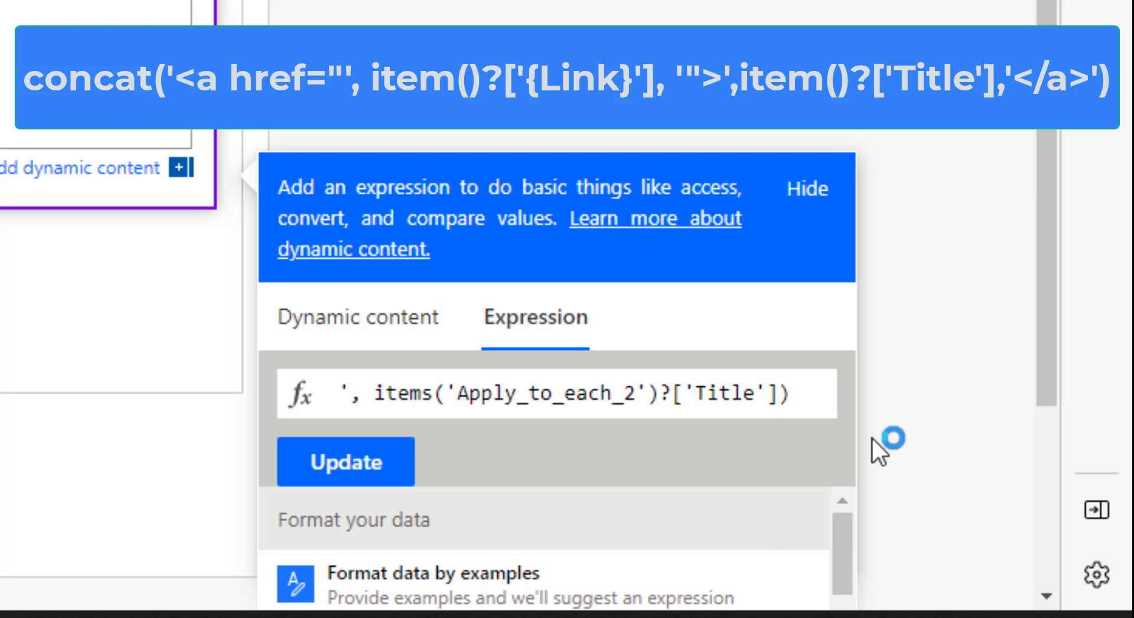
{"action": "key", "text": "Left"}
{"action": "type", "text": ",'"}
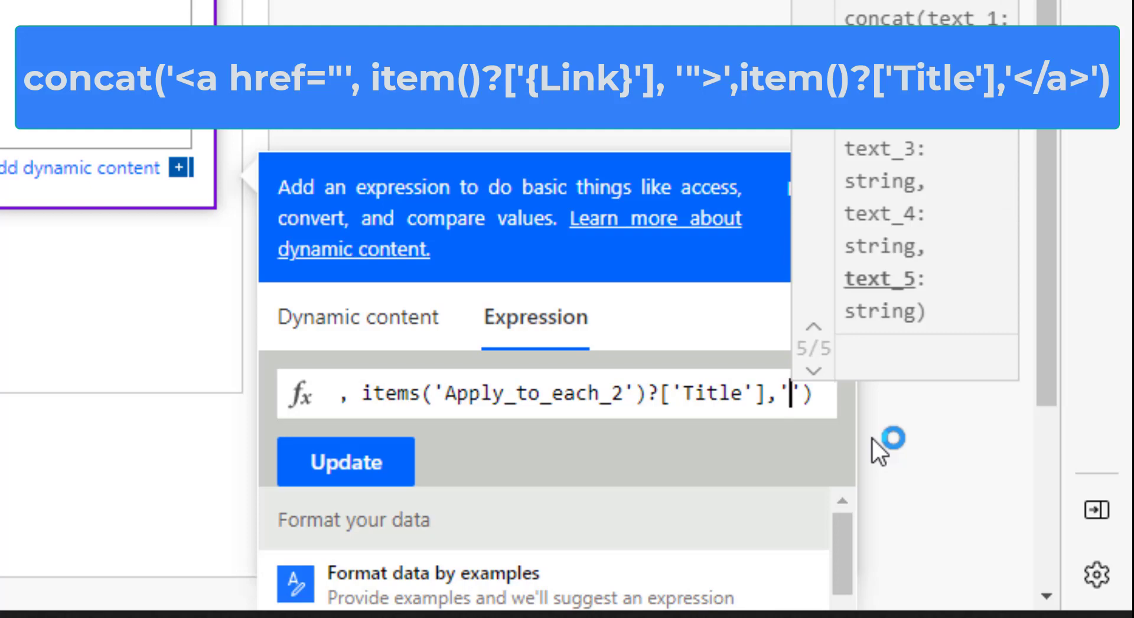
{"action": "type", "text": "</a"}
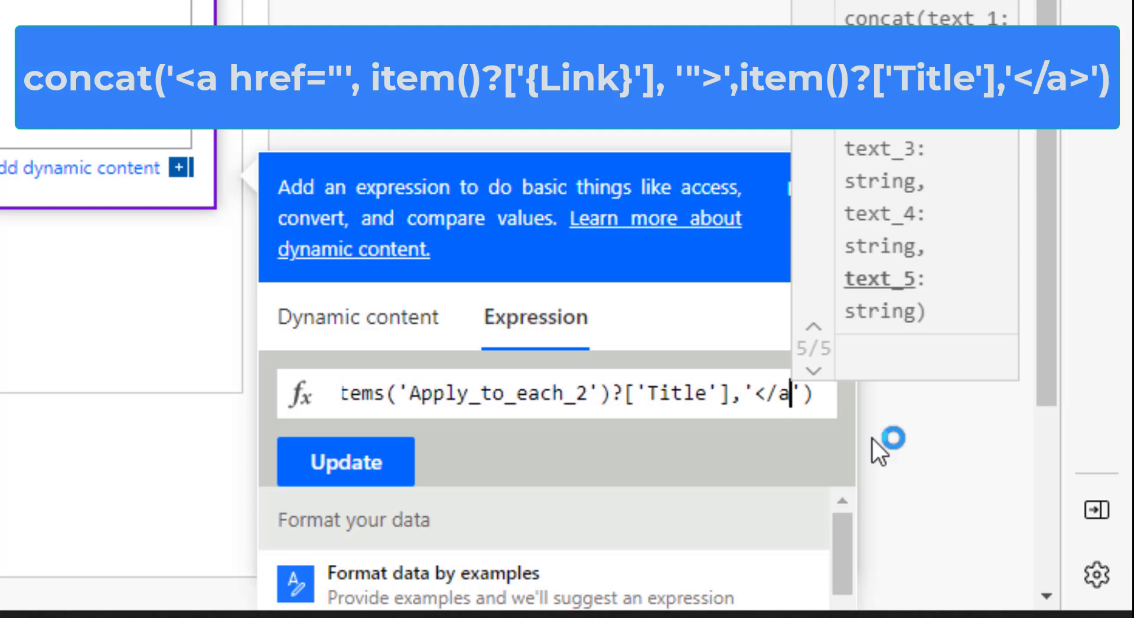
{"action": "type", "text": ">"}
{"action": "left_click", "coordinate": [346, 461]}
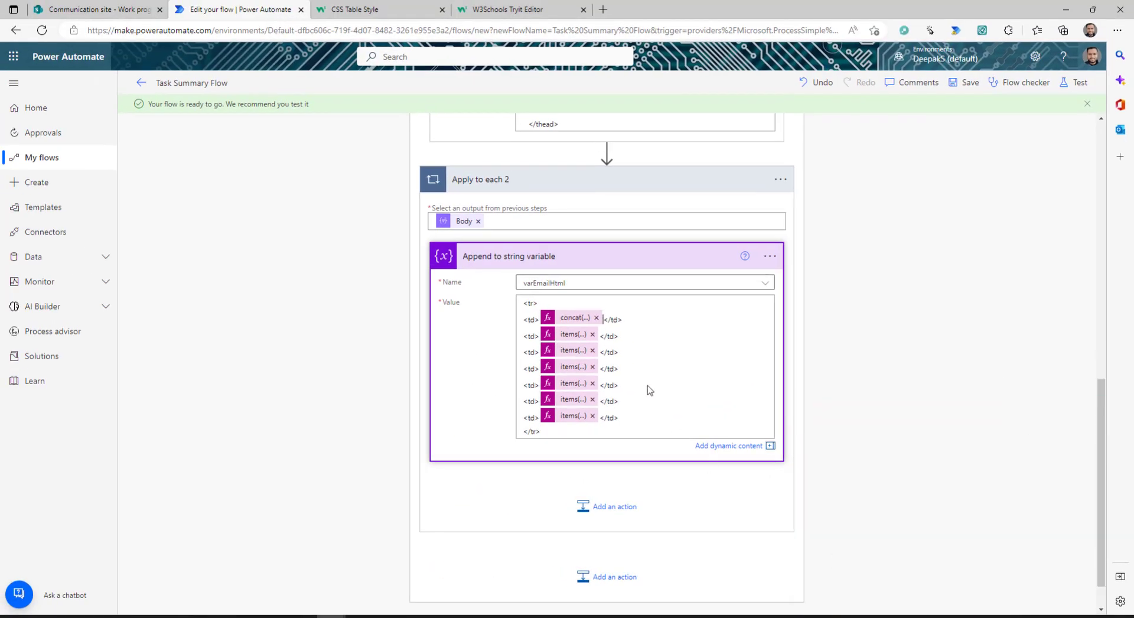
{"action": "left_click", "coordinate": [564, 320]}
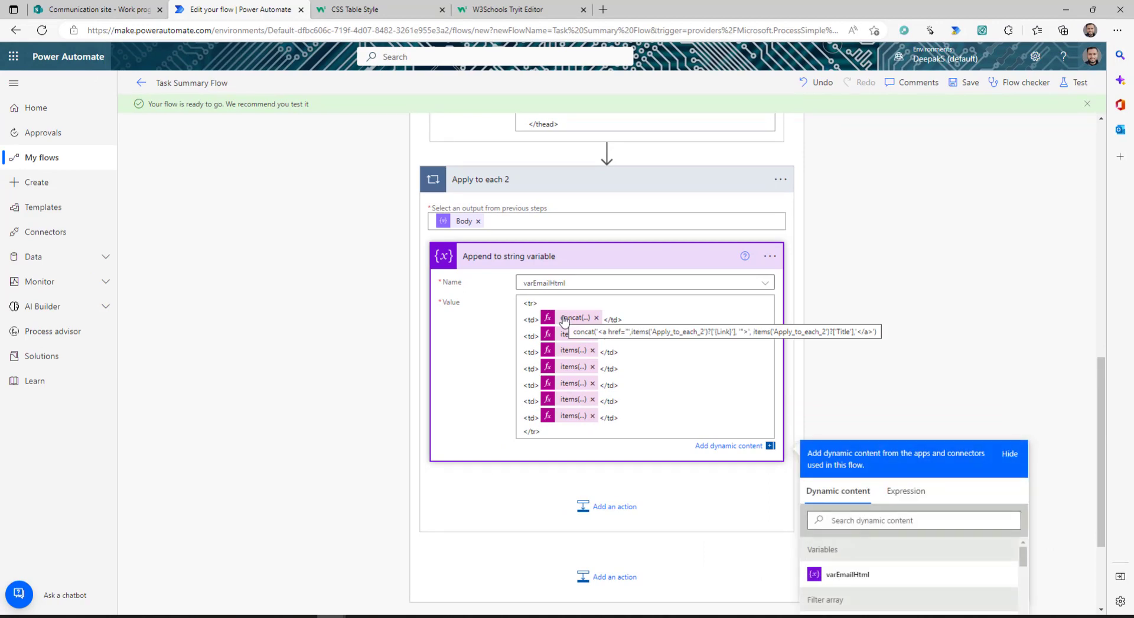
{"action": "left_click", "coordinate": [967, 82]}
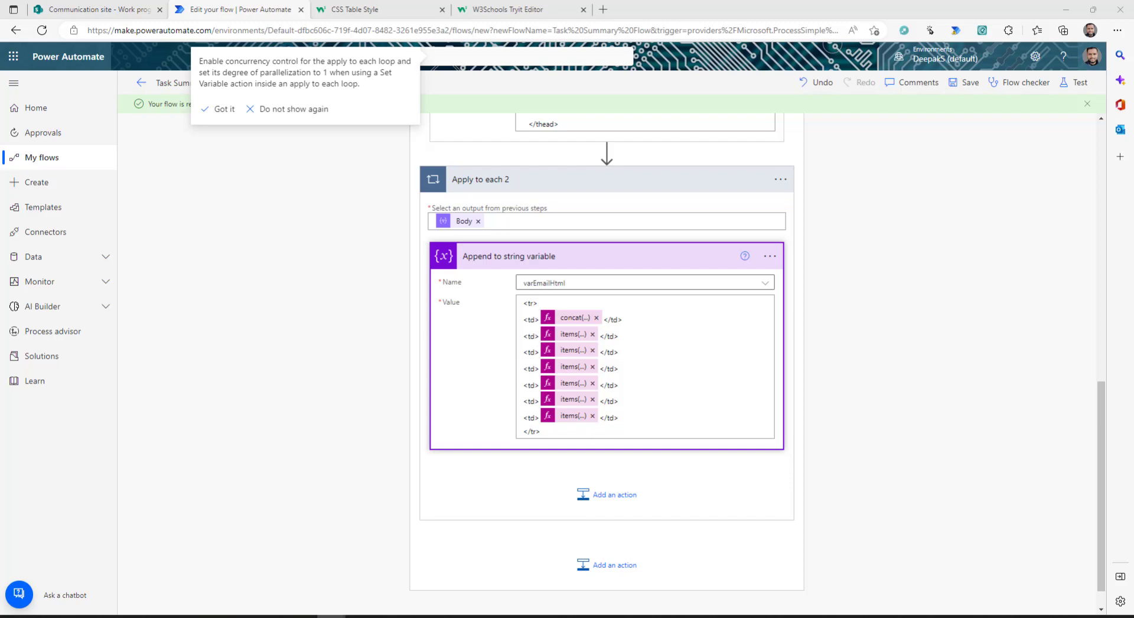
Inside the opening <tr> tag, start a new expression with if(greater(utcnow(), as the overdue condition.
{"action": "left_click", "coordinate": [533, 305]}
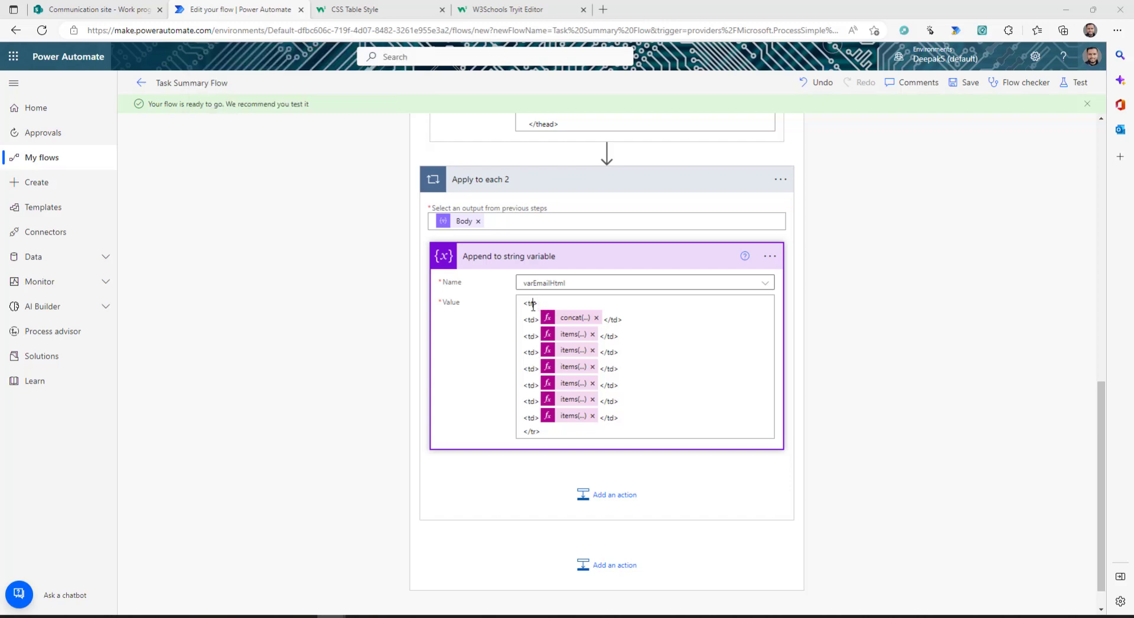
{"action": "left_click", "coordinate": [534, 304]}
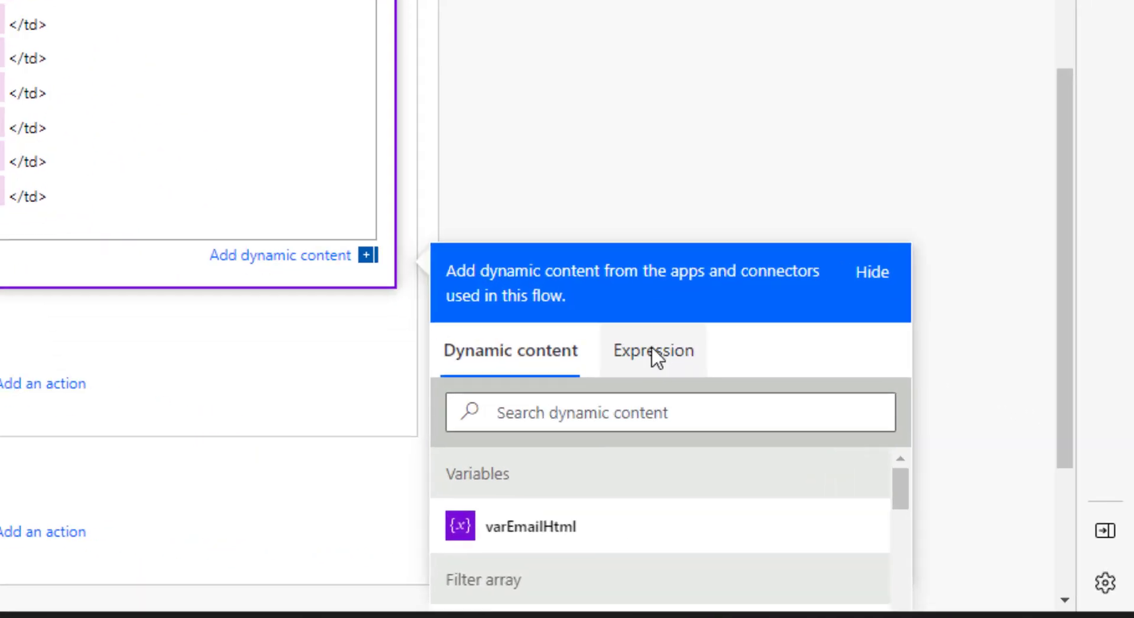
{"action": "left_click", "coordinate": [906, 491]}
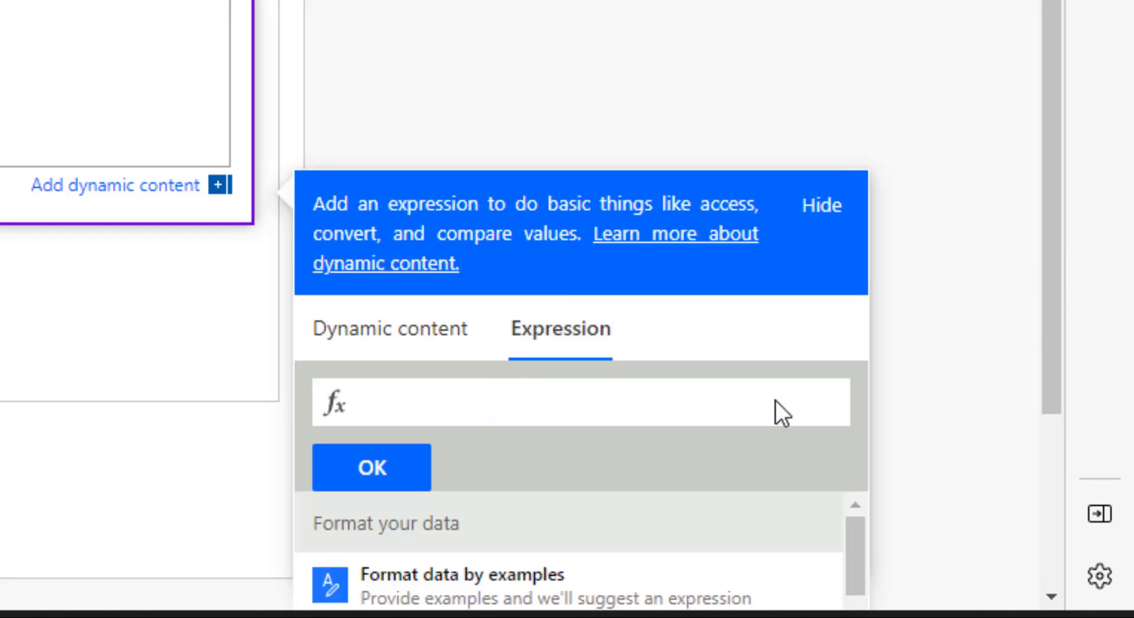
{"action": "scroll", "coordinate": [584, 281], "scroll_direction": "down", "scroll_amount": 3}
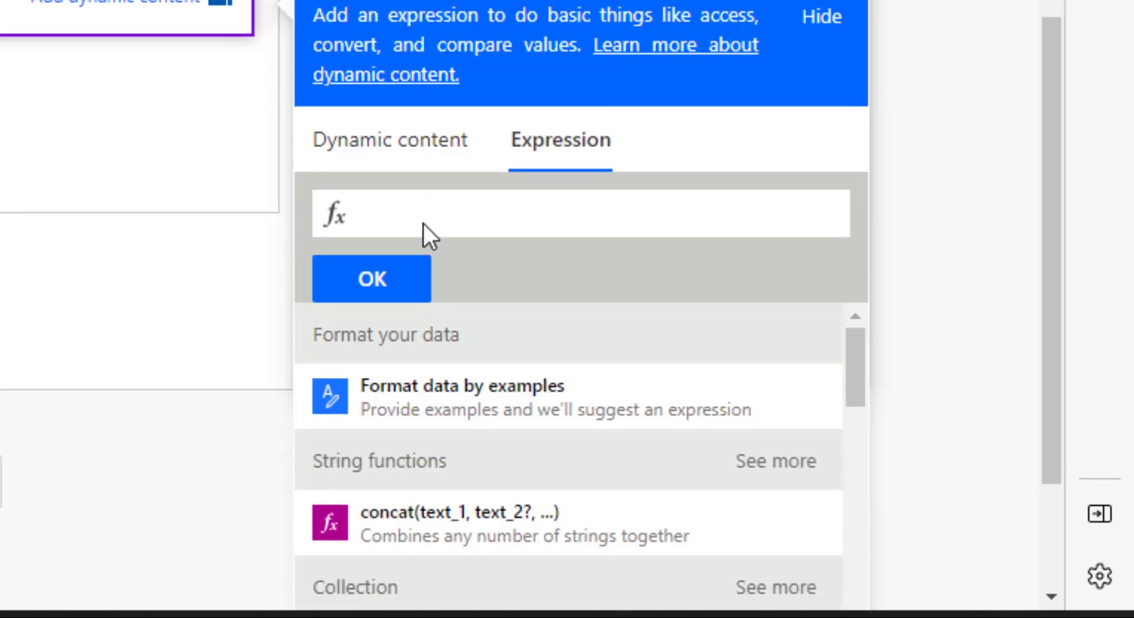
{"action": "type", "text": "if(greater"}
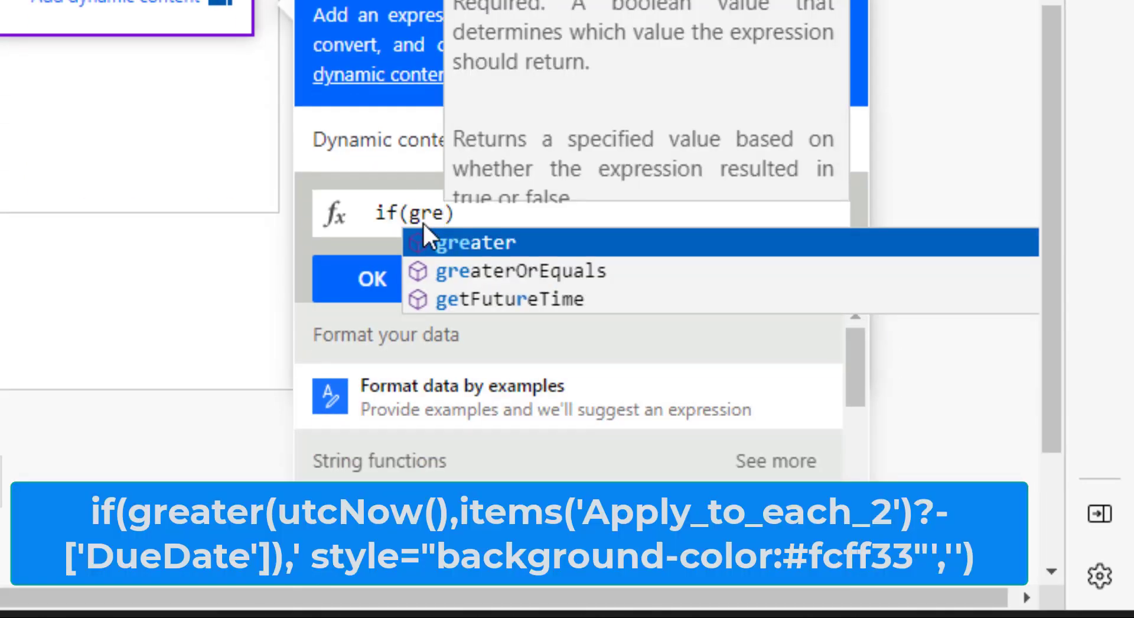
{"action": "type", "text": "("}
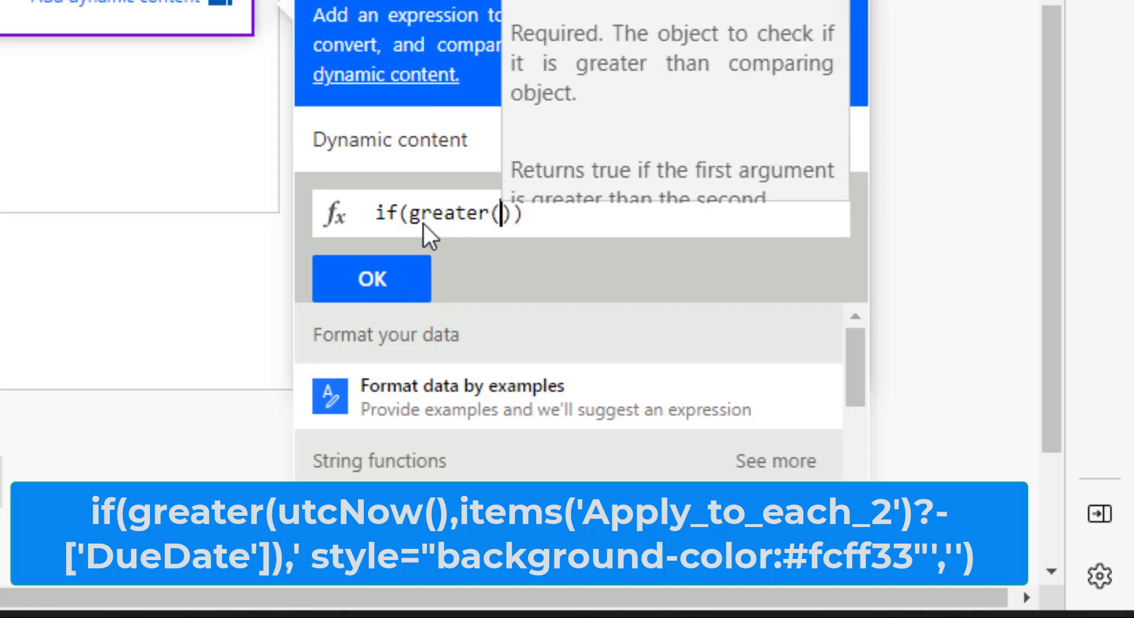
{"action": "type", "text": "utcnow"}
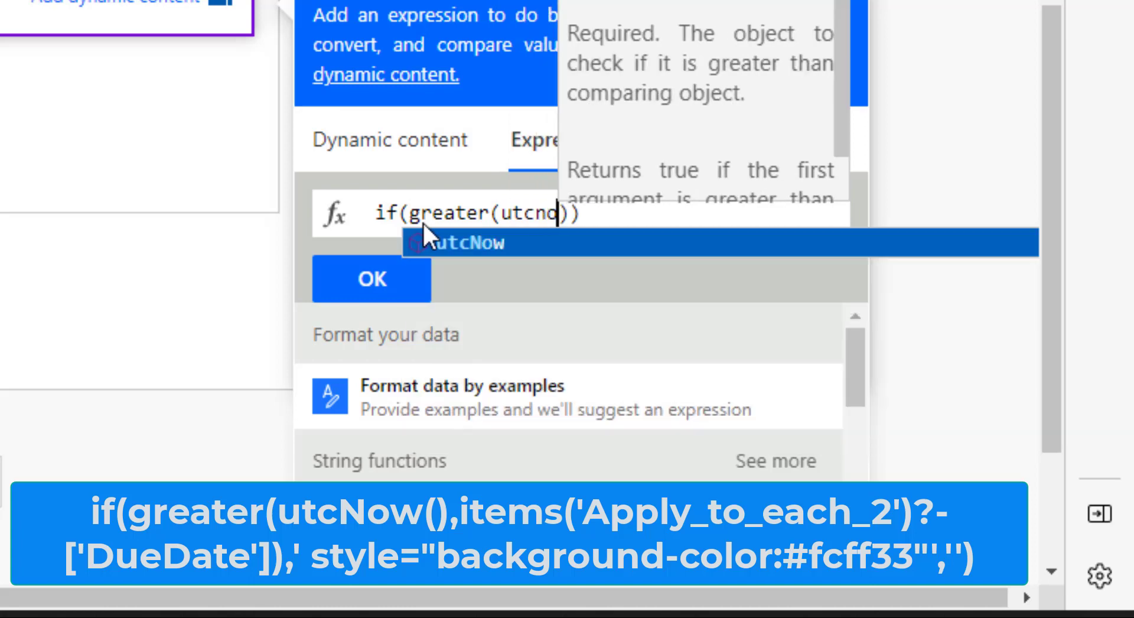
{"action": "type", "text": "()"}
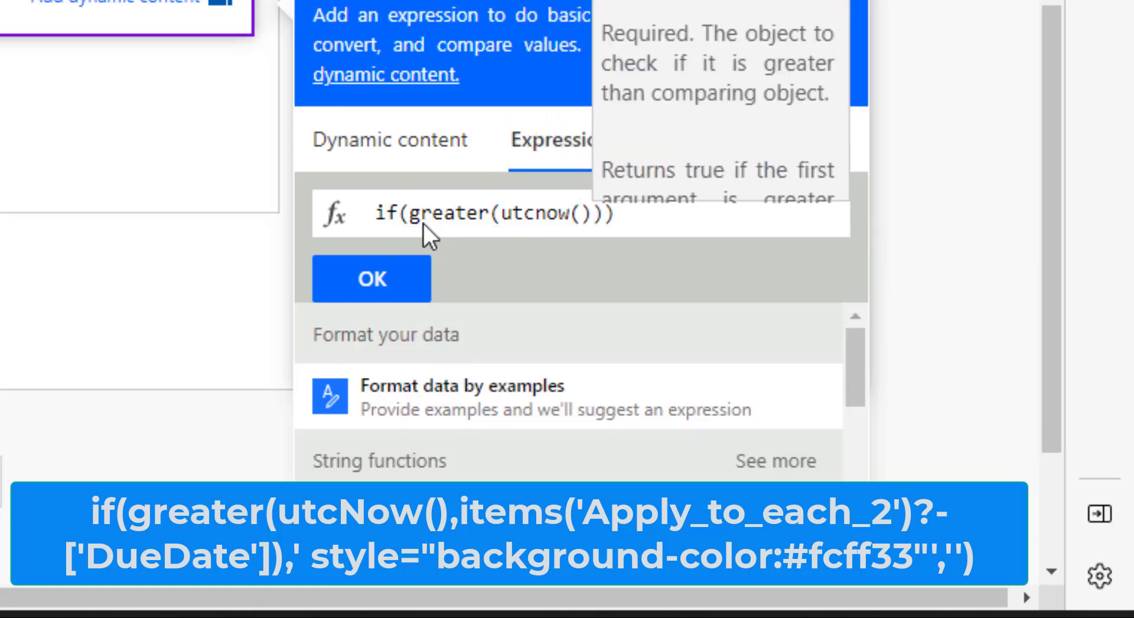
{"action": "type", "text": ","}
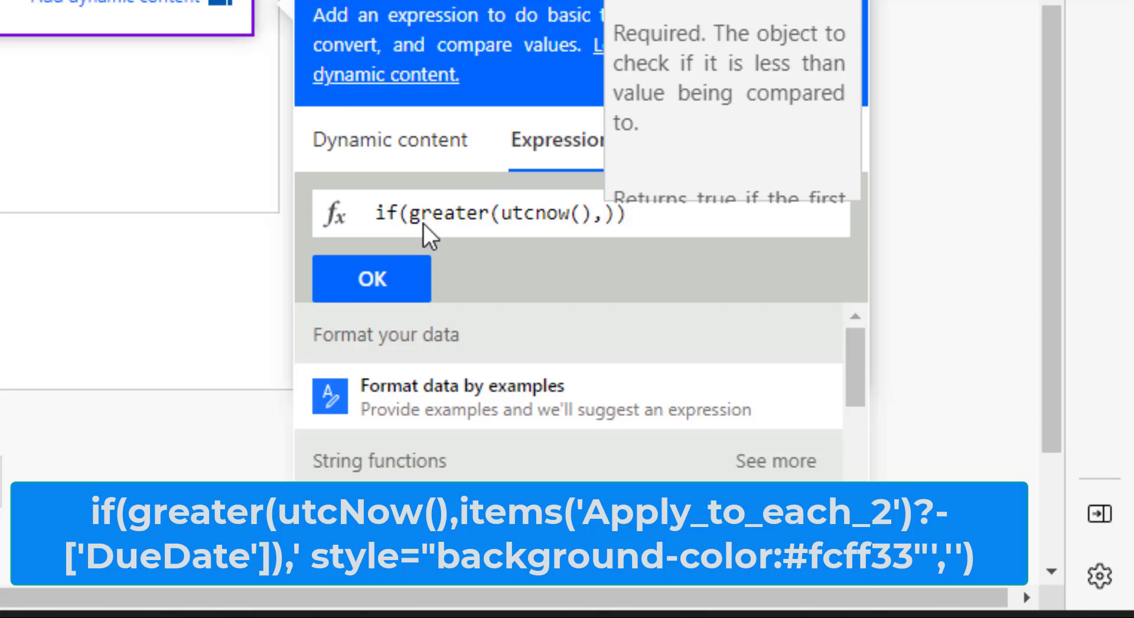
Complete the greater comparison with an items reference to the DueDate field of Apply_to_each_2.
{"action": "type", "text": "ite"}
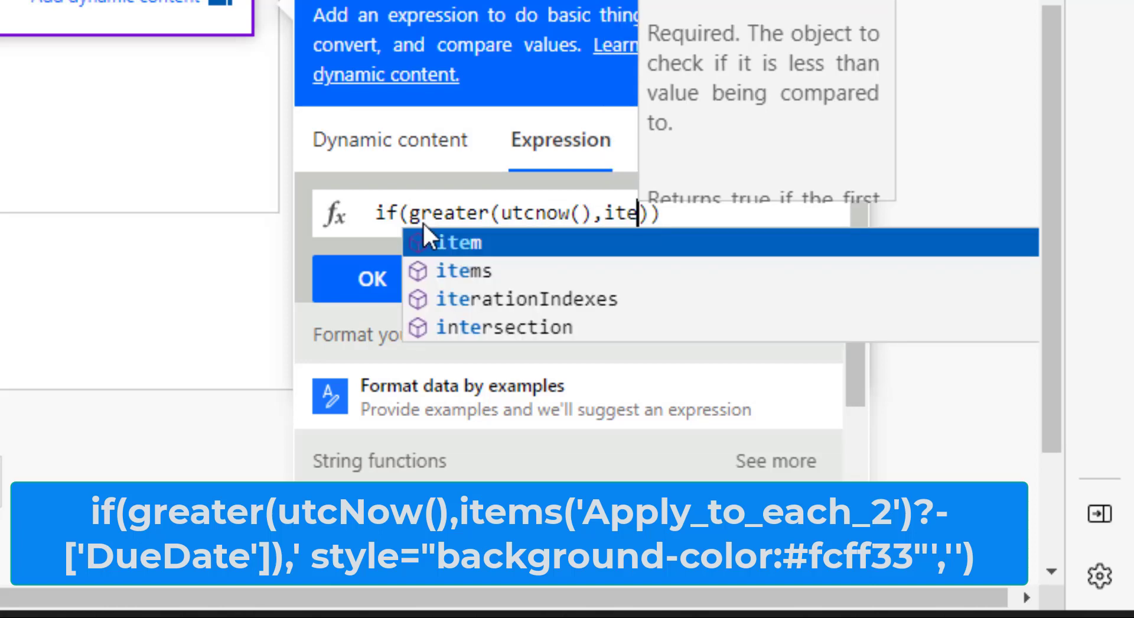
{"action": "type", "text": "ms"}
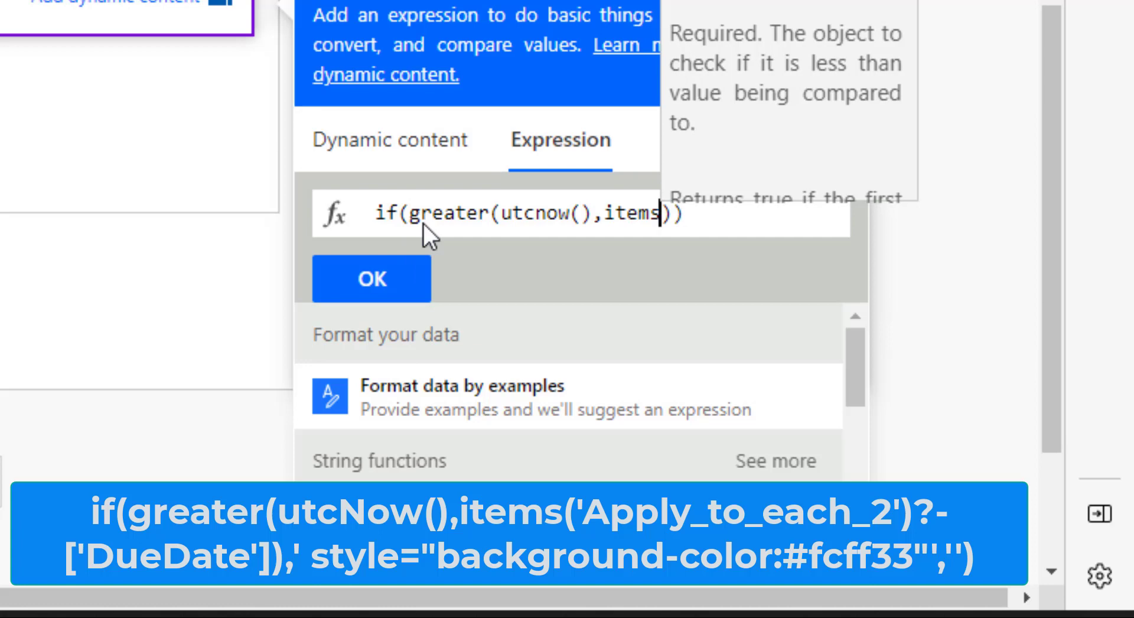
{"action": "type", "text": "(''"}
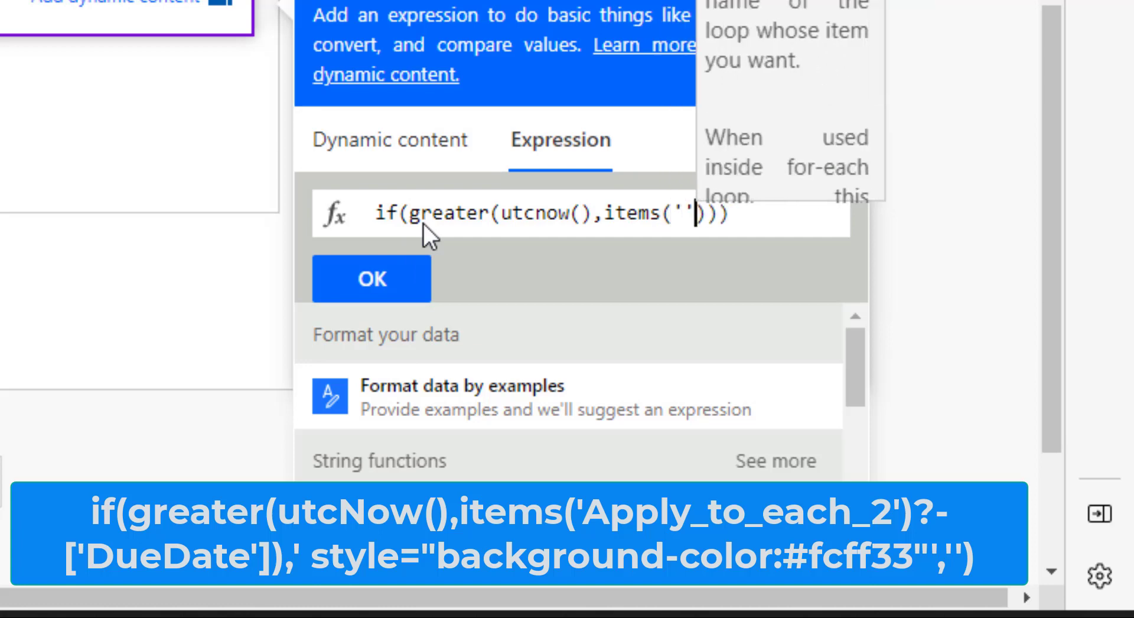
{"action": "key", "text": "Left"}
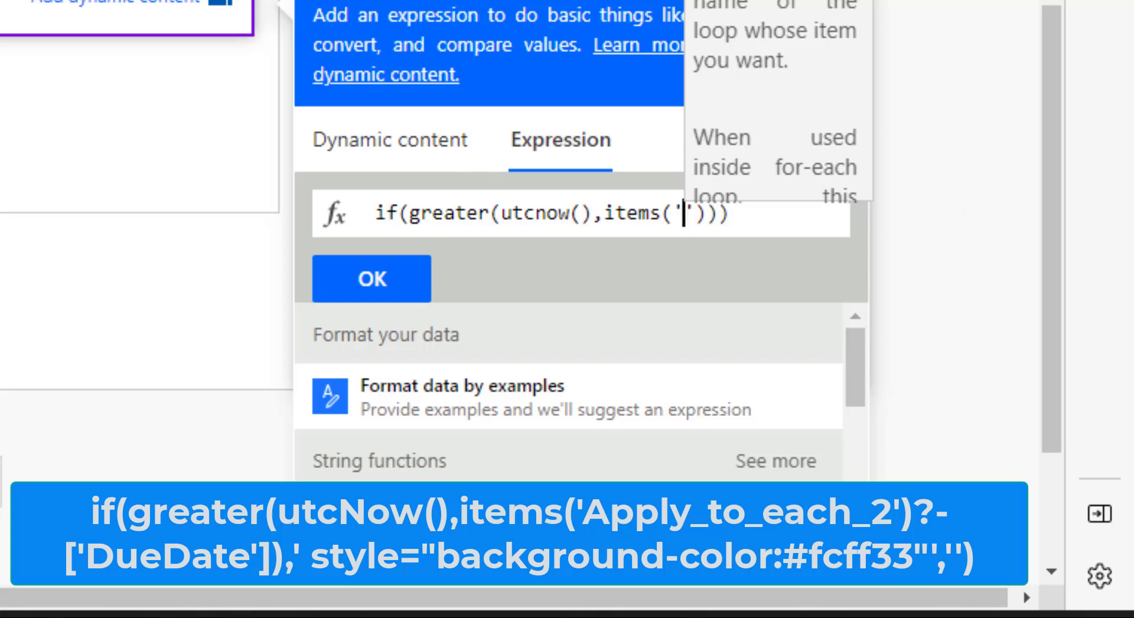
{"action": "scroll", "coordinate": [117, 101], "scroll_direction": "up", "scroll_amount": 3}
{"action": "scroll", "coordinate": [418, 154], "scroll_direction": "down", "scroll_amount": 1}
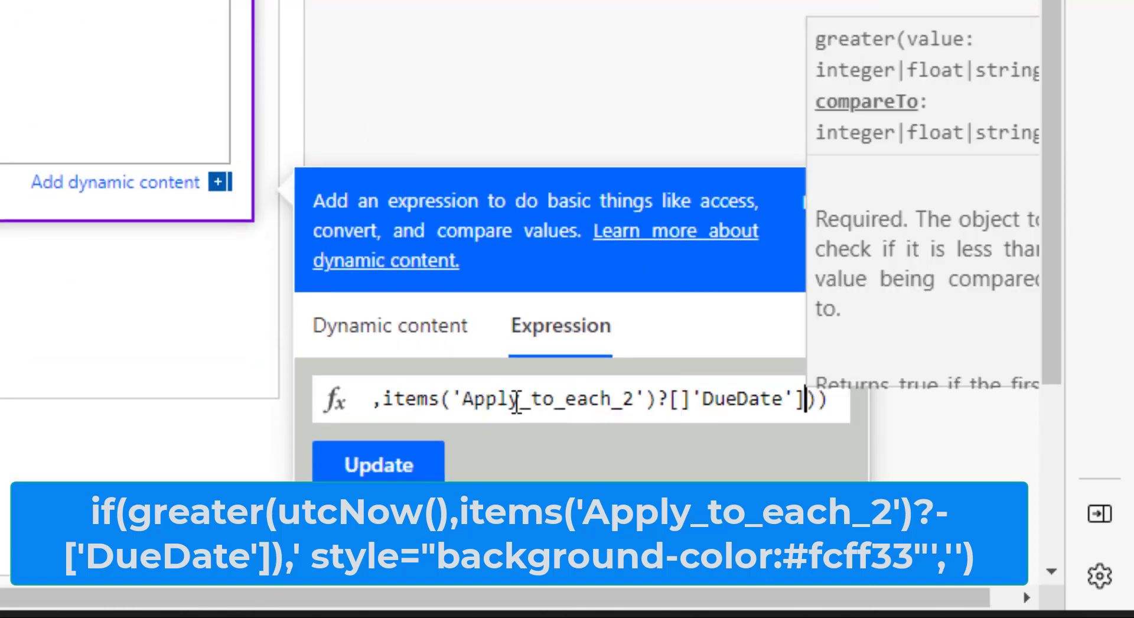
Review the if(greater()) condition from utcnow() through the items('Apply_to_each_2') reference.
{"action": "left_click_drag", "start_coordinate": [435, 408], "coordinate": [353, 408]}
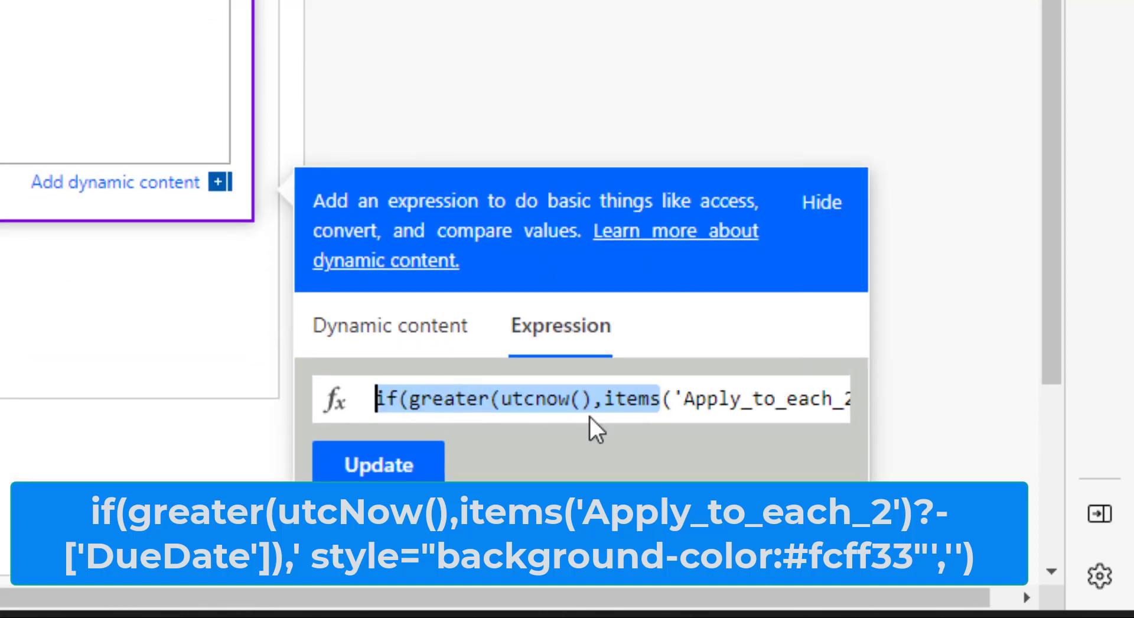
{"action": "double_click", "coordinate": [549, 408]}
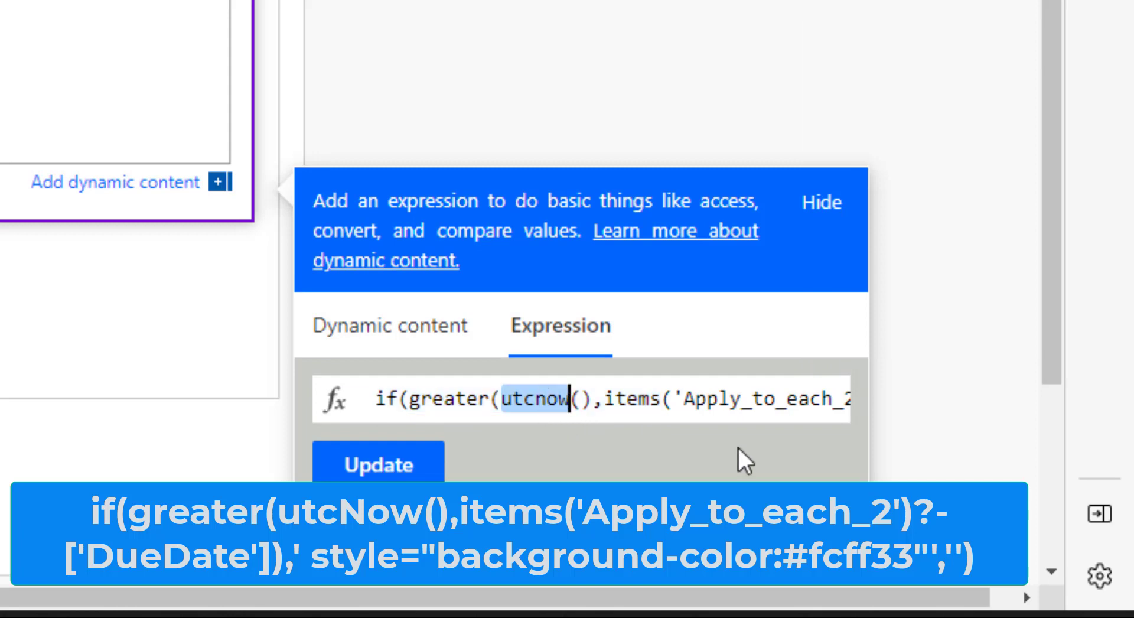
{"action": "key", "text": "Right"}
{"action": "key", "text": "Right"}
{"action": "key", "text": "Right"}
{"action": "key", "text": "Right"}
{"action": "key", "text": "Right"}
{"action": "key", "text": "Right"}
{"action": "key", "text": "Right"}
{"action": "key", "text": "Right"}
{"action": "key", "text": "Right"}
{"action": "key", "text": "Right"}
{"action": "key", "text": "Right"}
{"action": "key", "text": "Right"}
{"action": "key", "text": "Right"}
{"action": "key", "text": "Right"}
{"action": "key", "text": "Right"}
{"action": "key", "text": "Right"}
{"action": "key", "text": "Right"}
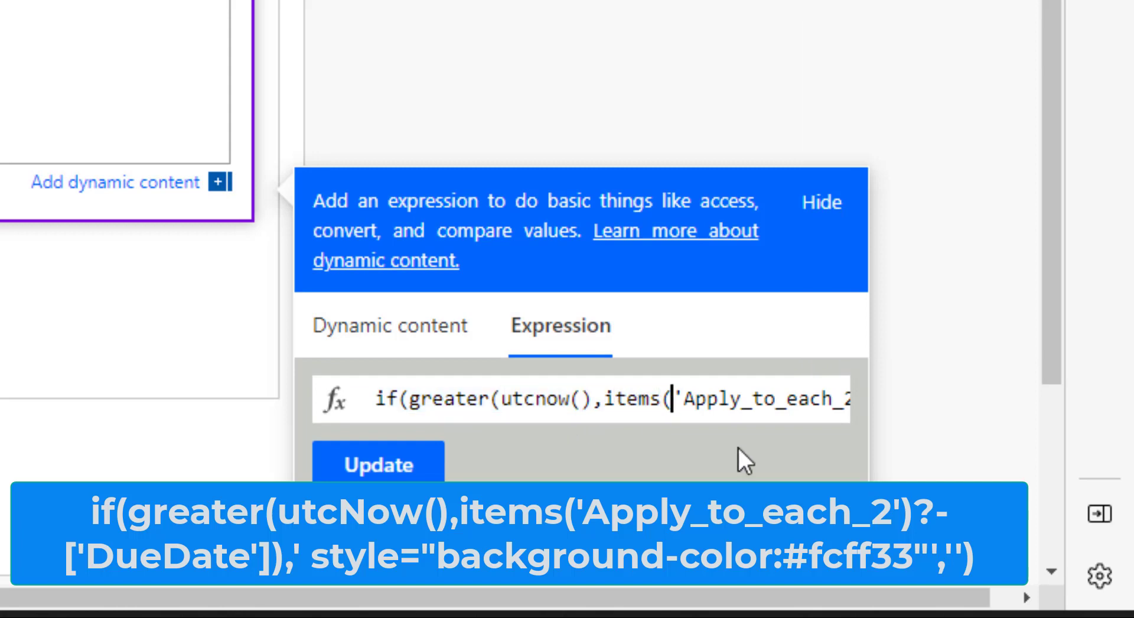
{"action": "key", "text": "Right"}
{"action": "key", "text": "Right"}
{"action": "key", "text": "Right"}
{"action": "key", "text": "Right"}
{"action": "key", "text": "Right"}
{"action": "key", "text": "Right"}
{"action": "key", "text": "Right"}
{"action": "key", "text": "Right"}
{"action": "key", "text": "Right"}
{"action": "key", "text": "Right"}
{"action": "key", "text": "Right"}
{"action": "key", "text": "Right"}
{"action": "type", "text": "["}
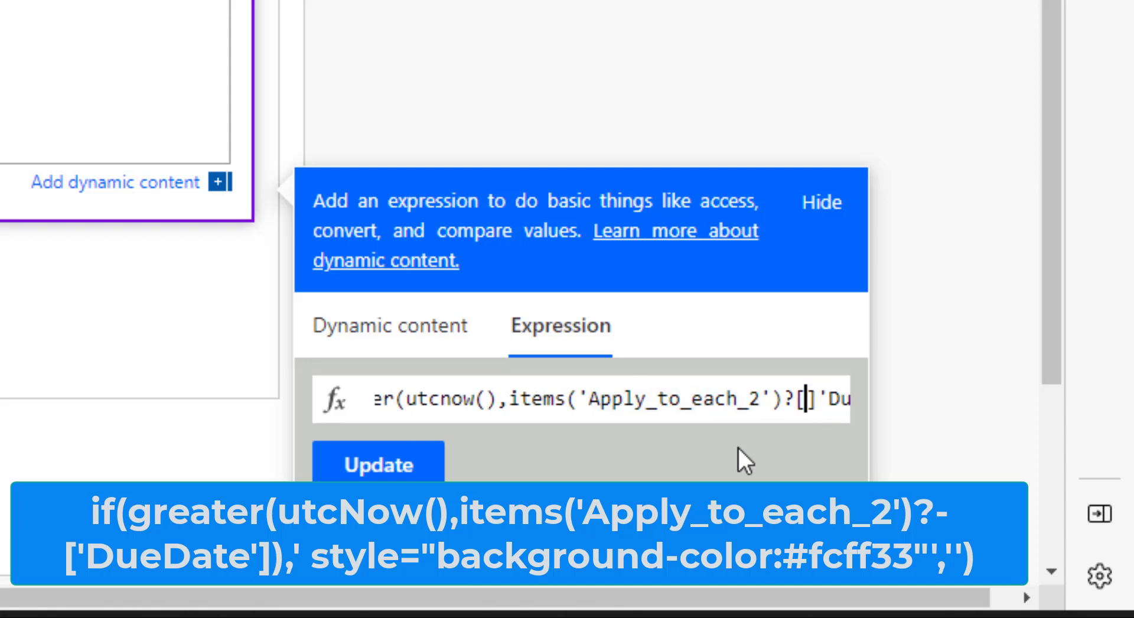
Add ' style="background-color:#fcff33"' after the greater condition as the if expression's true value.
{"action": "key", "text": "Right"}
{"action": "key", "text": "Right"}
{"action": "key", "text": "Right"}
{"action": "key", "text": "Right"}
{"action": "key", "text": "Right"}
{"action": "key", "text": "Right"}
{"action": "key", "text": "Right"}
{"action": "key", "text": "Right"}
{"action": "key", "text": "Right"}
{"action": "key", "text": "Right"}
{"action": "key", "text": "Right"}
{"action": "key", "text": "Right"}
{"action": "type", "text": ","}
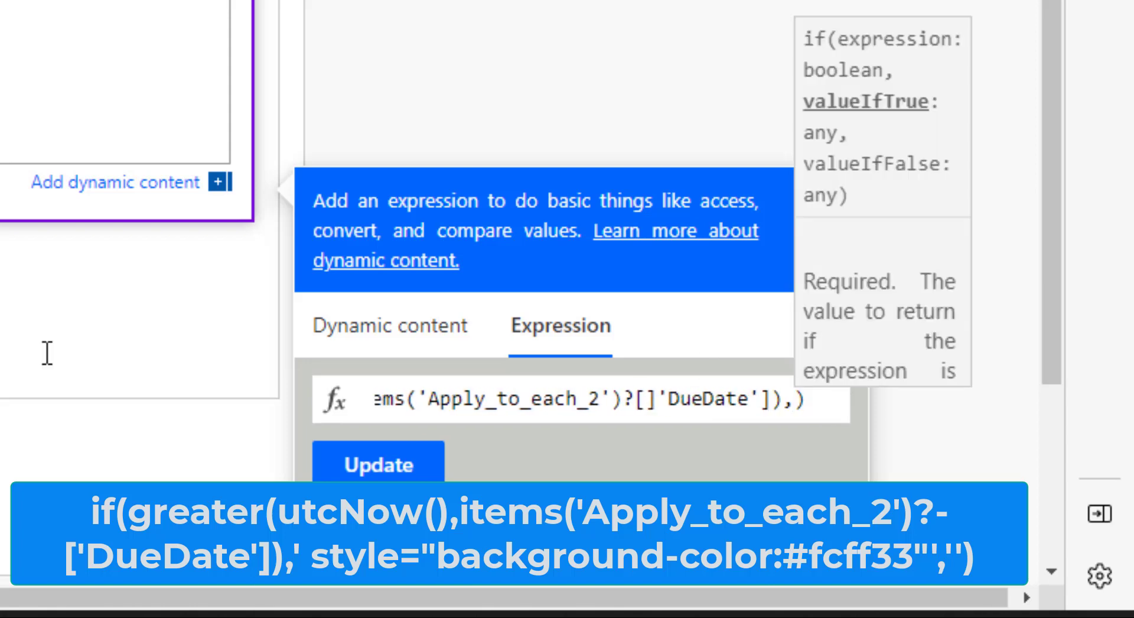
{"action": "left_click", "coordinate": [795, 402]}
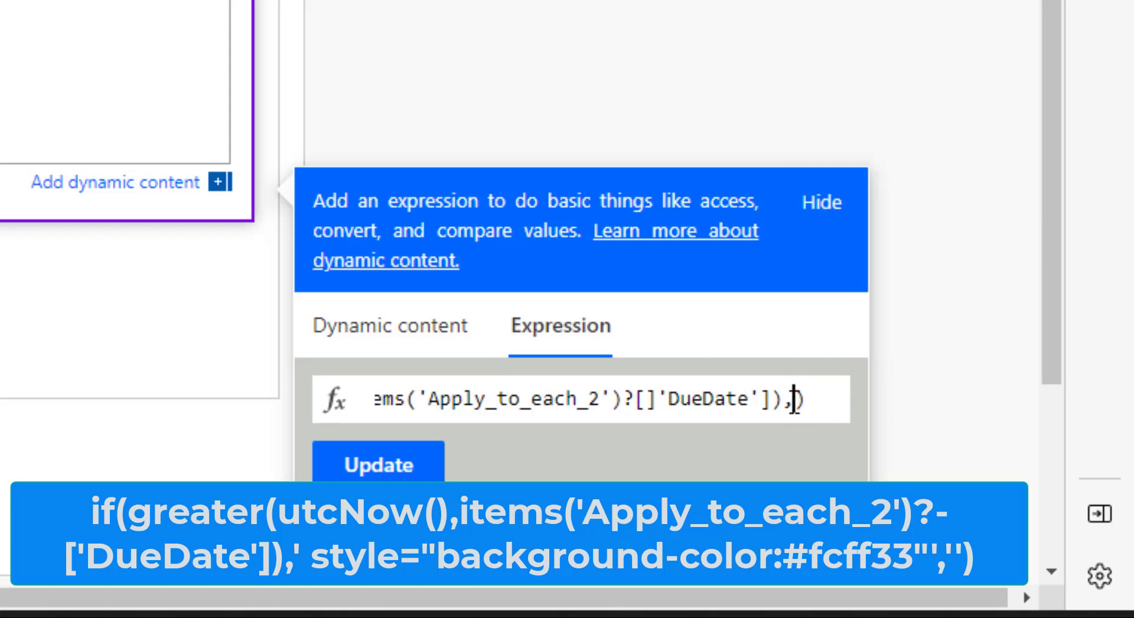
{"action": "type", "text": "' style=\"background-color:#fcff33\"'"}
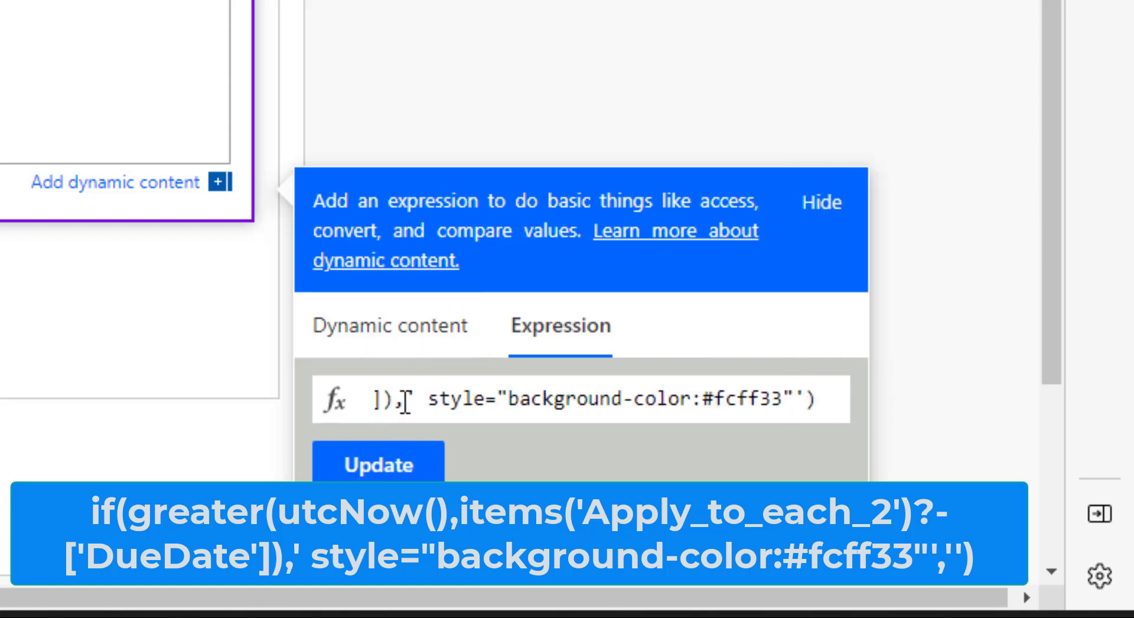
Review the style string in the expression, including its leading space, background-color property and color code.
{"action": "left_click_drag", "start_coordinate": [407, 402], "coordinate": [420, 400]}
{"action": "left_click", "coordinate": [487, 403]}
{"action": "left_click", "coordinate": [525, 404]}
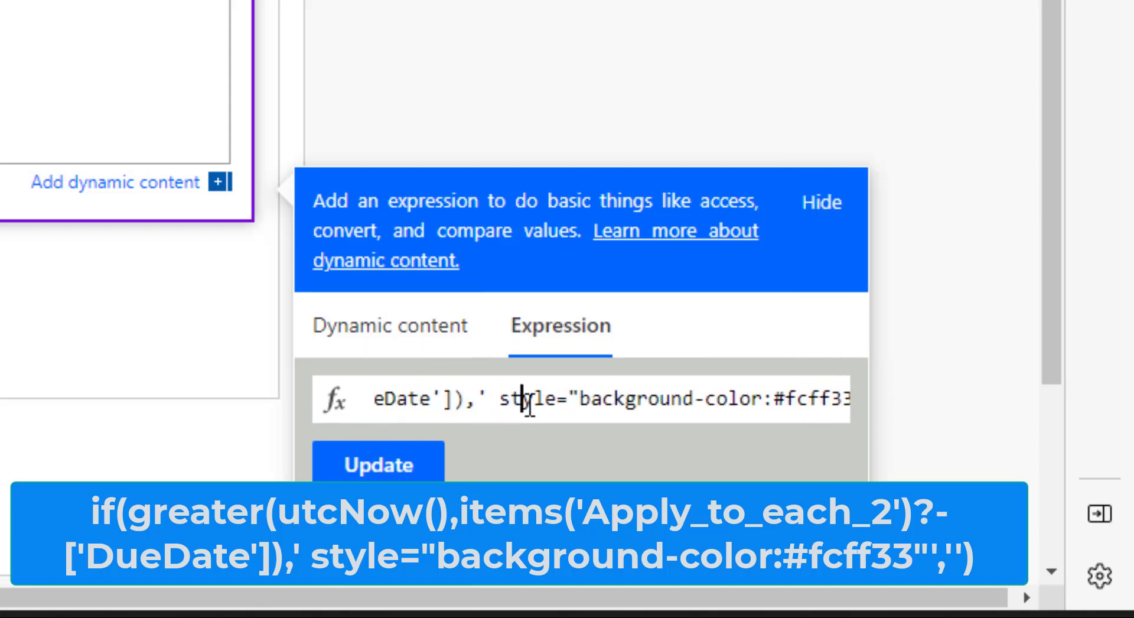
{"action": "left_click", "coordinate": [681, 410]}
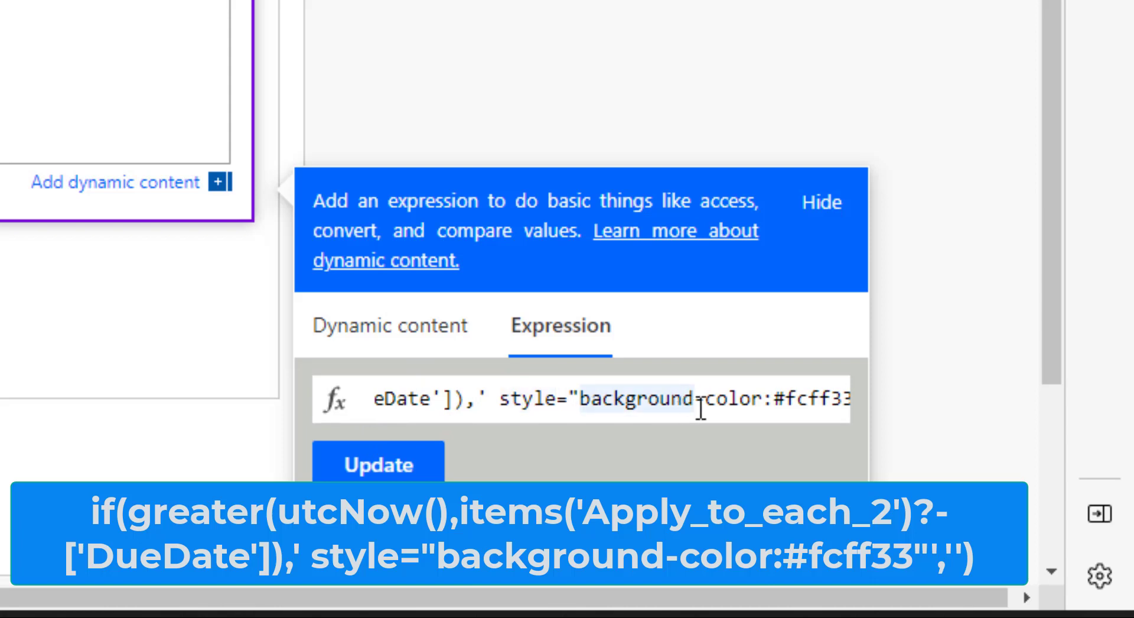
{"action": "key", "text": "Right"}
{"action": "key", "text": "Right"}
{"action": "key", "text": "Right"}
{"action": "key", "text": "Right"}
{"action": "key", "text": "Right"}
{"action": "key", "text": "Right"}
{"action": "key", "text": "Right"}
{"action": "key", "text": "Right"}
{"action": "key", "text": "Right"}
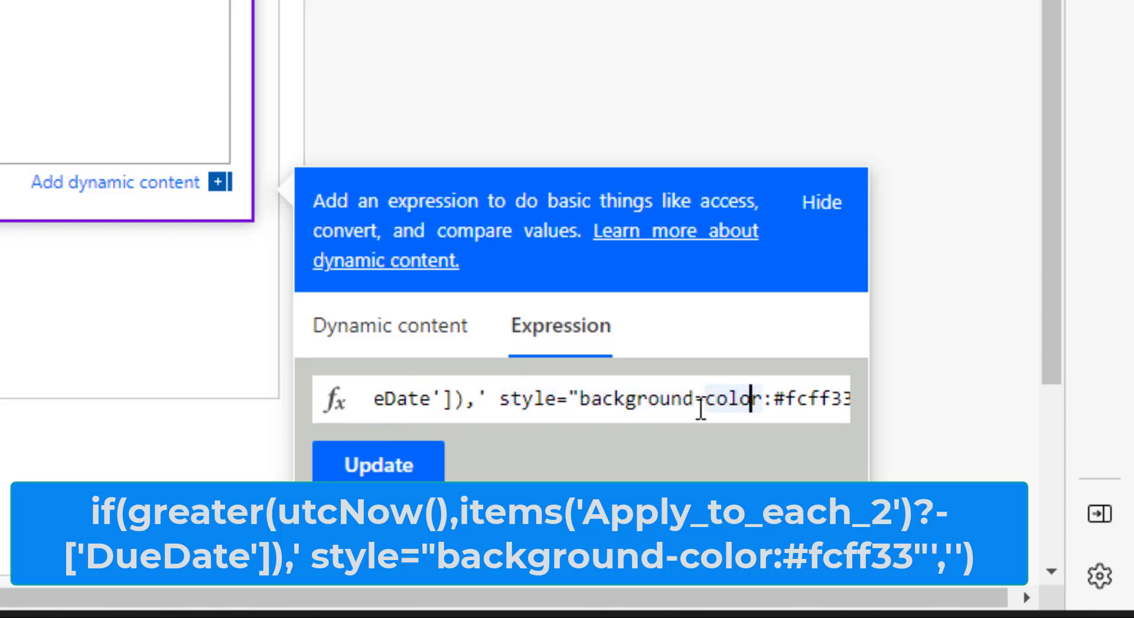
{"action": "key", "text": "Right"}
{"action": "key", "text": "Right"}
{"action": "key", "text": "Right"}
{"action": "key", "text": "Right"}
{"action": "key", "text": "Right"}
{"action": "key", "text": "Right"}
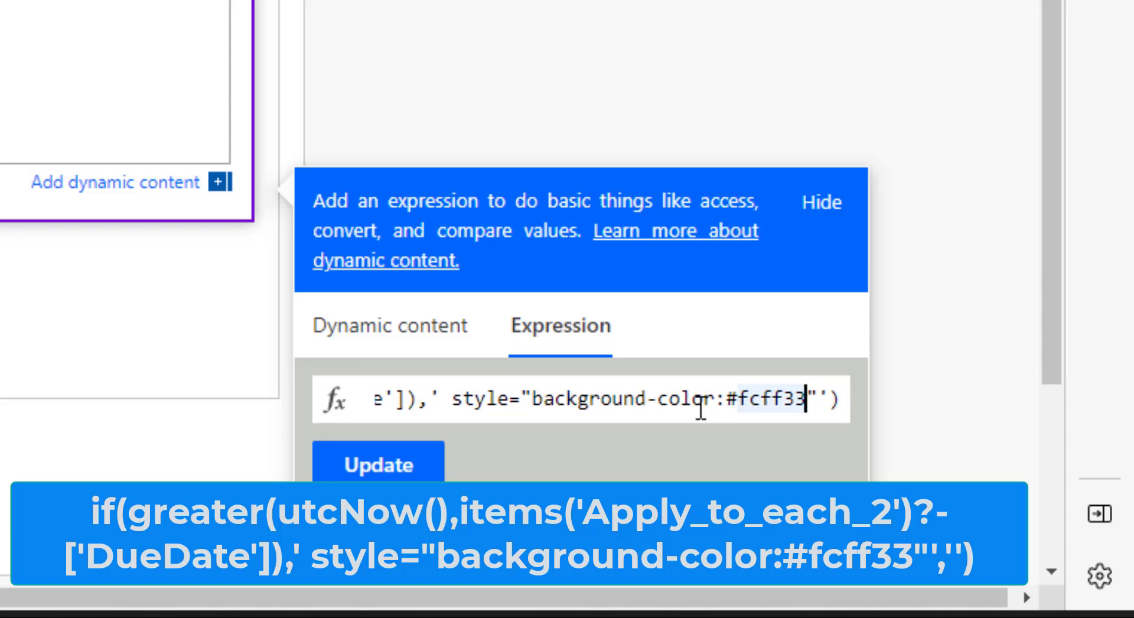
Finish the if expression with an empty string as its false value and apply it inside the row's opening tr tag.
{"action": "key", "text": "Right"}
{"action": "key", "text": "Right"}
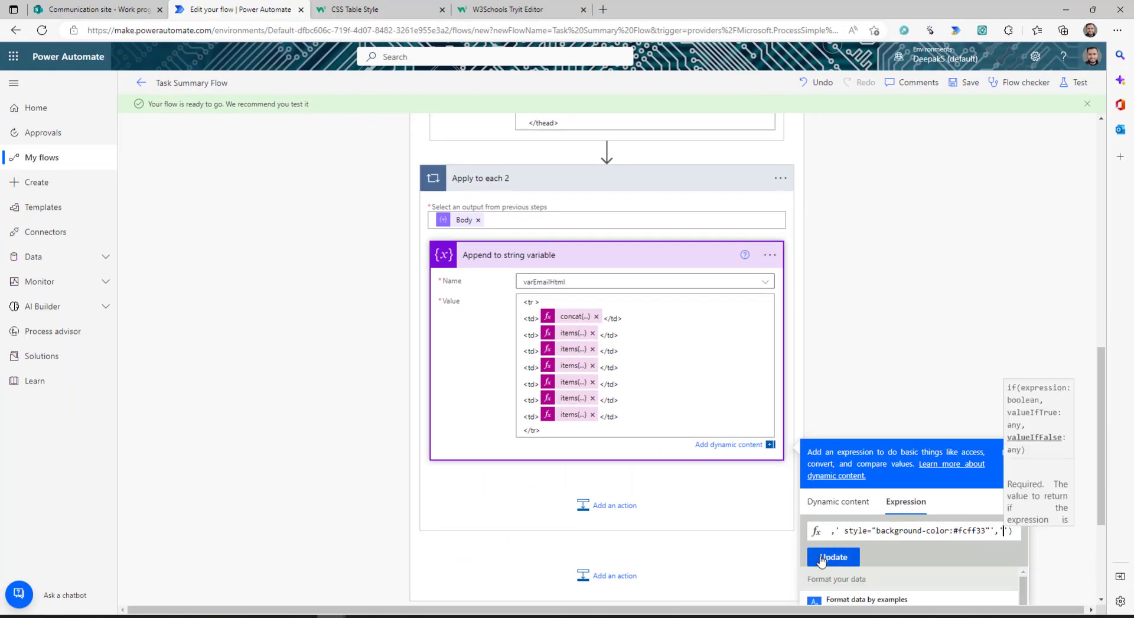
{"action": "left_click", "coordinate": [378, 465]}
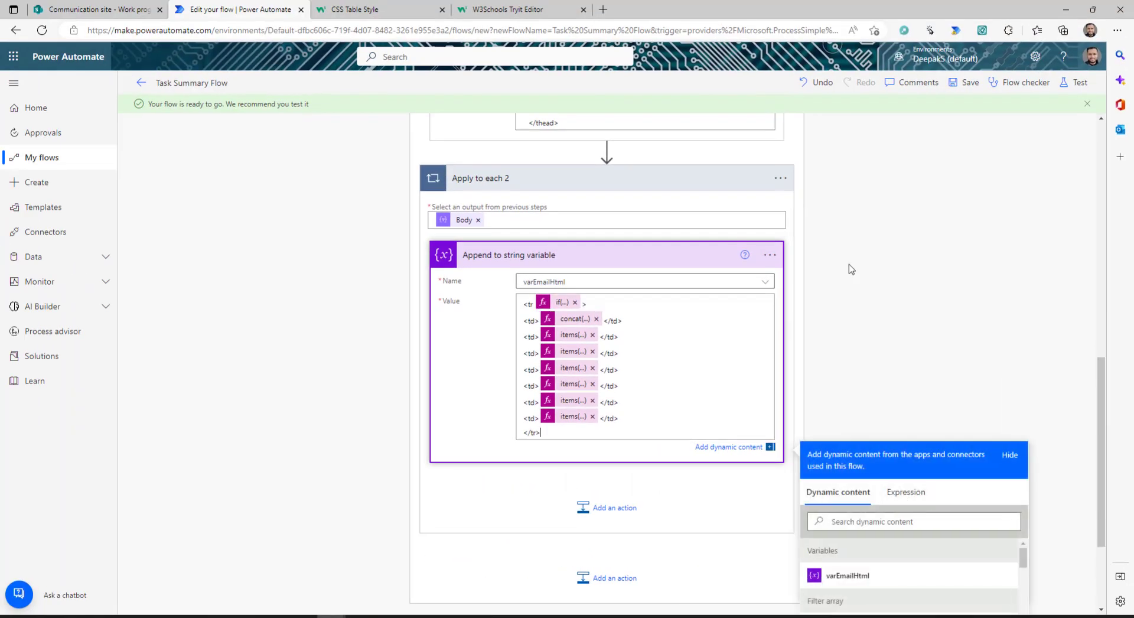
{"action": "left_click", "coordinate": [964, 83]}
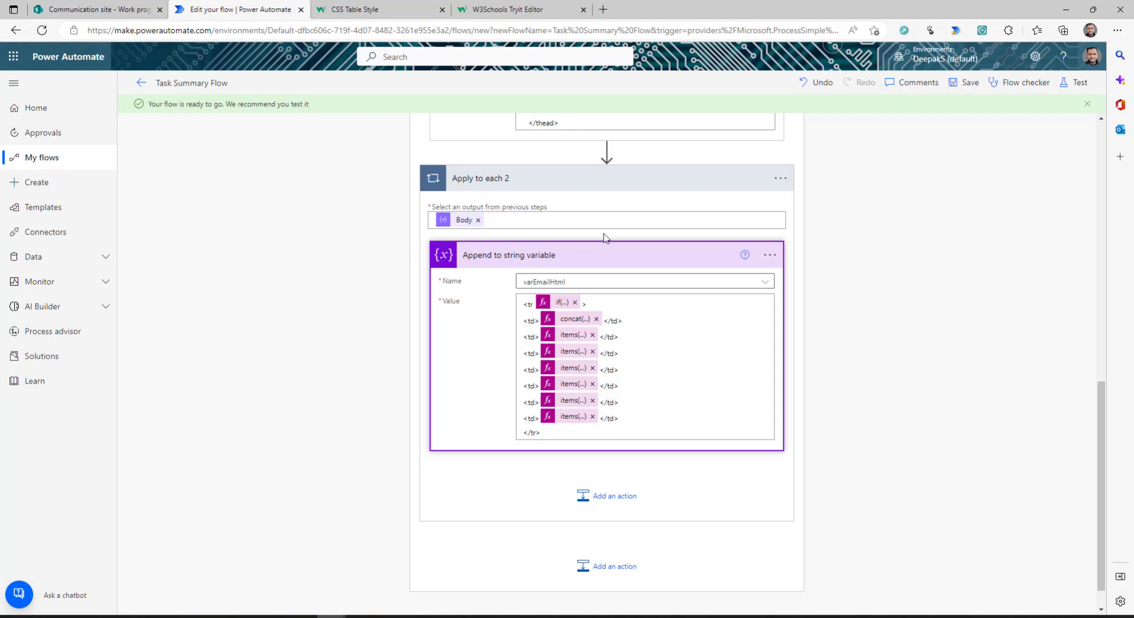
Collapse Apply to each 2 and add an Append to string variable action after it, inside the outer Apply to each loop.
{"action": "left_click", "coordinate": [562, 187]}
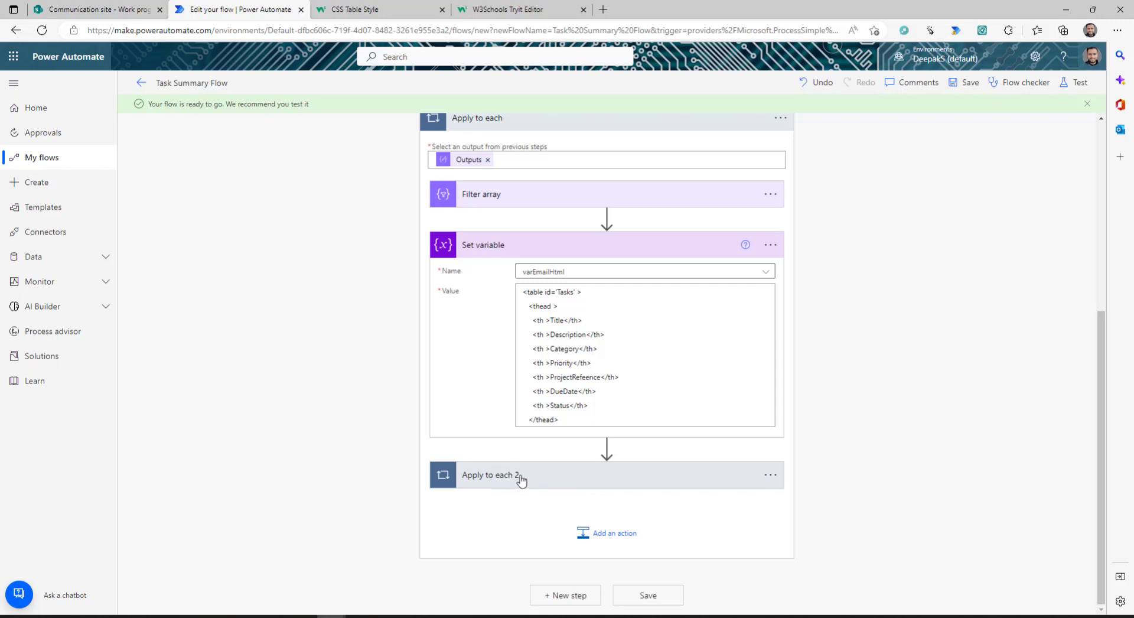
{"action": "left_click", "coordinate": [606, 537]}
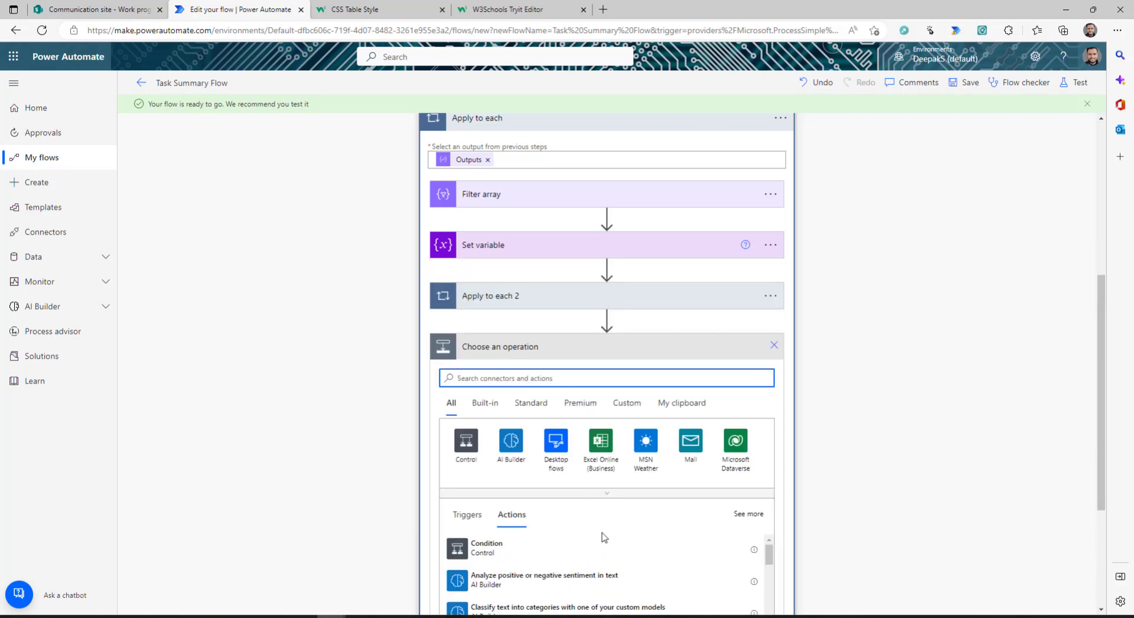
{"action": "type", "text": "va"}
{"action": "left_click", "coordinate": [690, 440]}
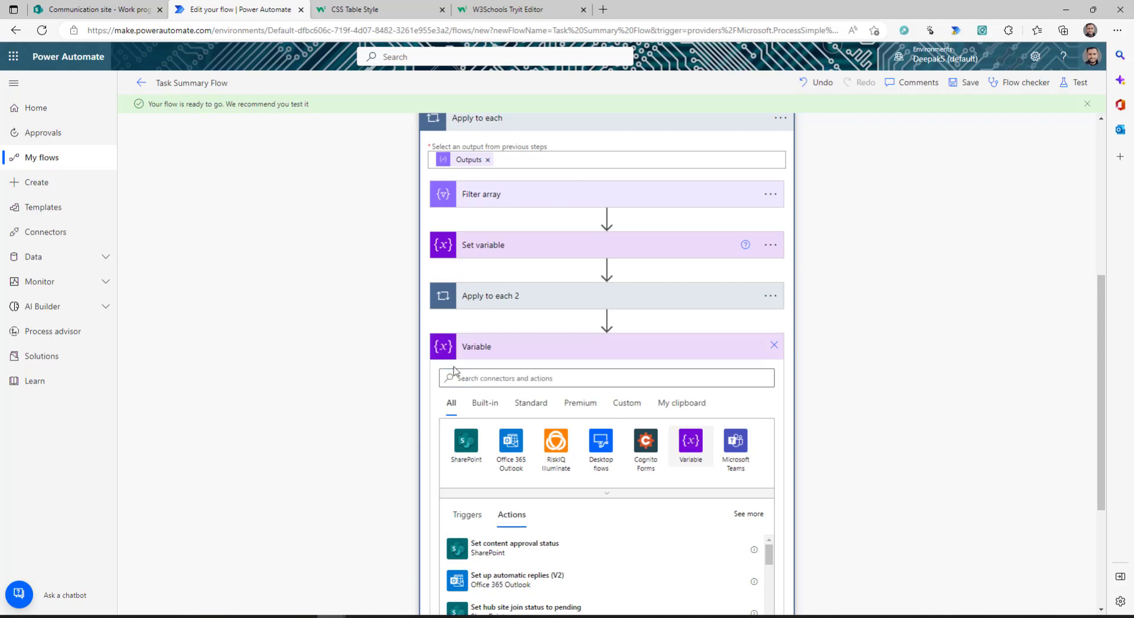
{"action": "left_click", "coordinate": [508, 466]}
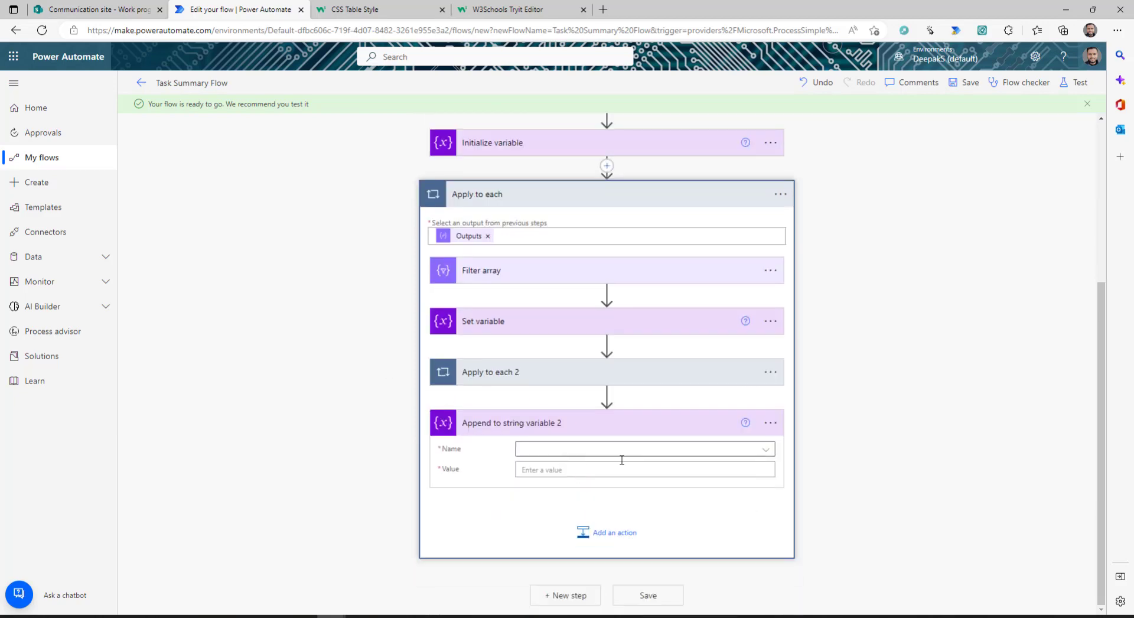
Set the new append action to add the closing tag </table> to the varEmailHtml variable.
{"action": "left_click", "coordinate": [756, 449]}
{"action": "left_click", "coordinate": [539, 489]}
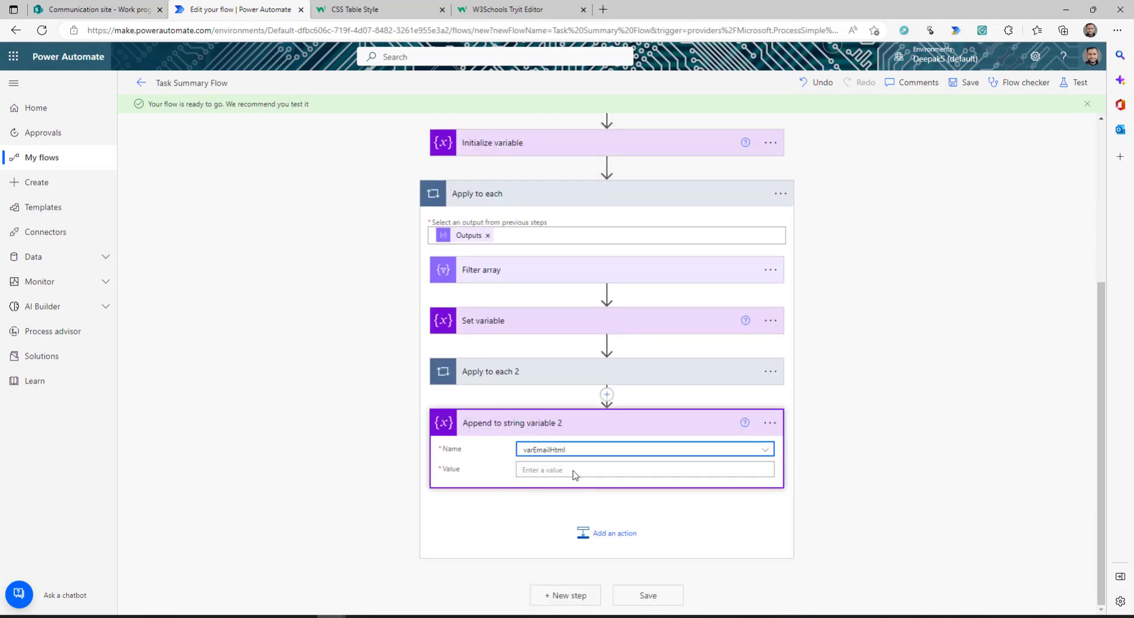
{"action": "left_click", "coordinate": [572, 469]}
{"action": "type", "text": "<"}
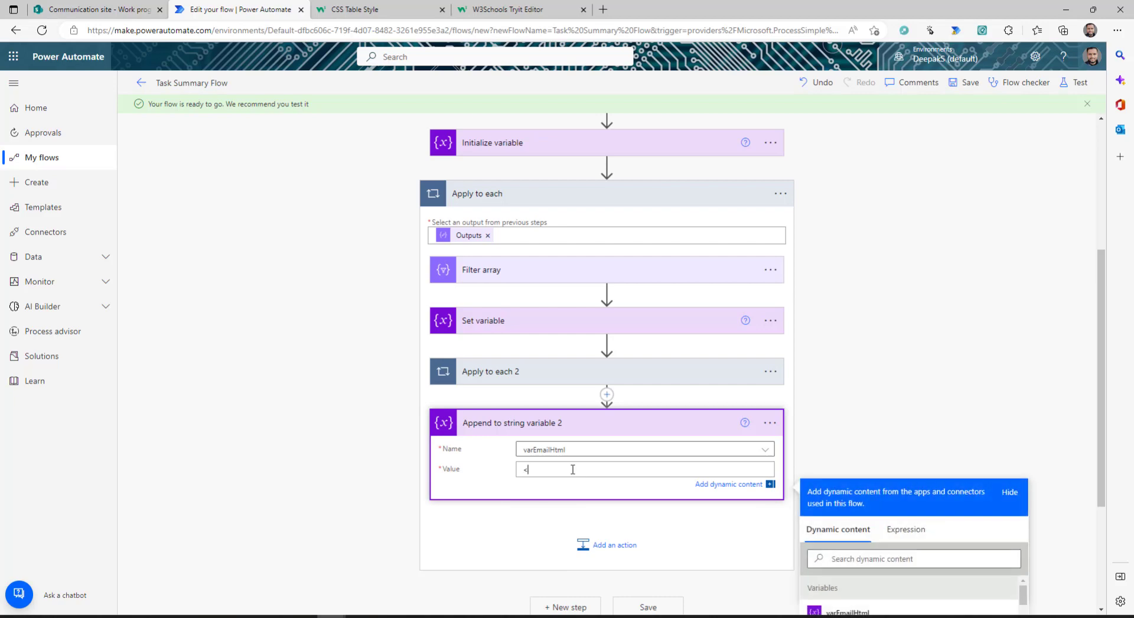
{"action": "type", "text": "/ta"}
{"action": "type", "text": "ble>"}
{"action": "left_click", "coordinate": [703, 520]}
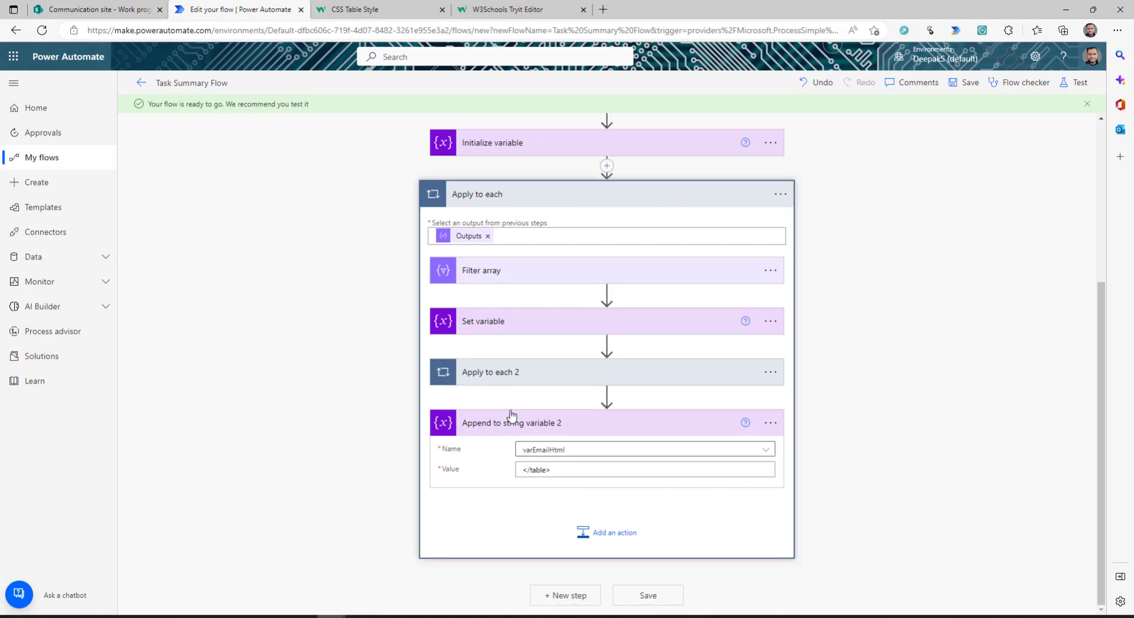
{"action": "left_click", "coordinate": [554, 470]}
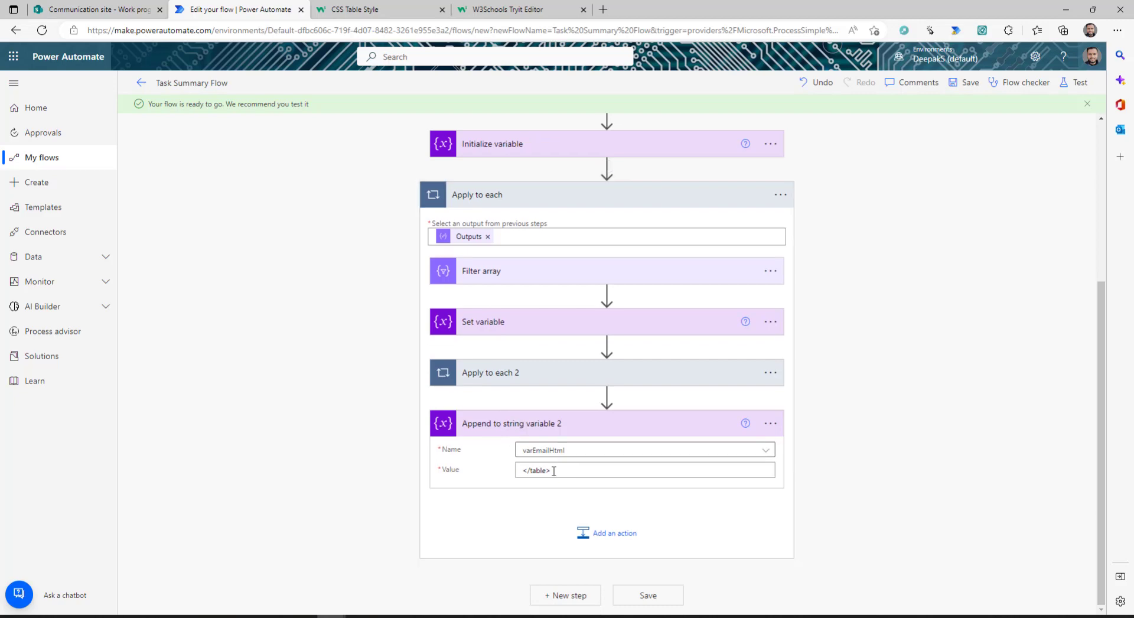
Add an Office 365 Outlook Send an email (V2) action after Append to string variable 2.
{"action": "left_click", "coordinate": [613, 533]}
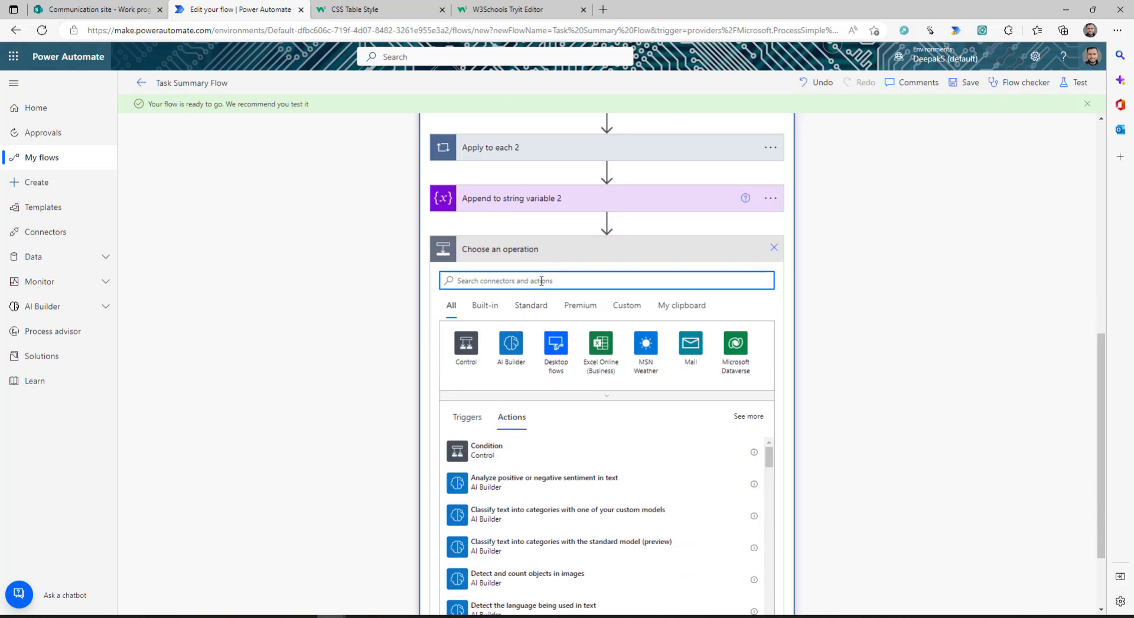
{"action": "type", "text": "send"}
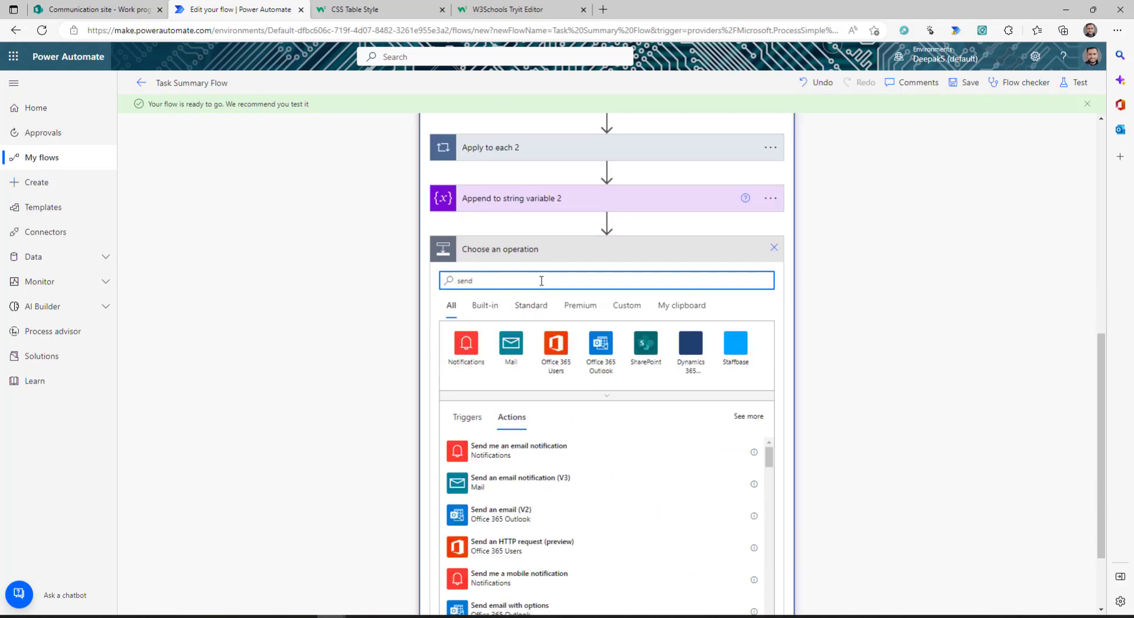
{"action": "left_click", "coordinate": [501, 510]}
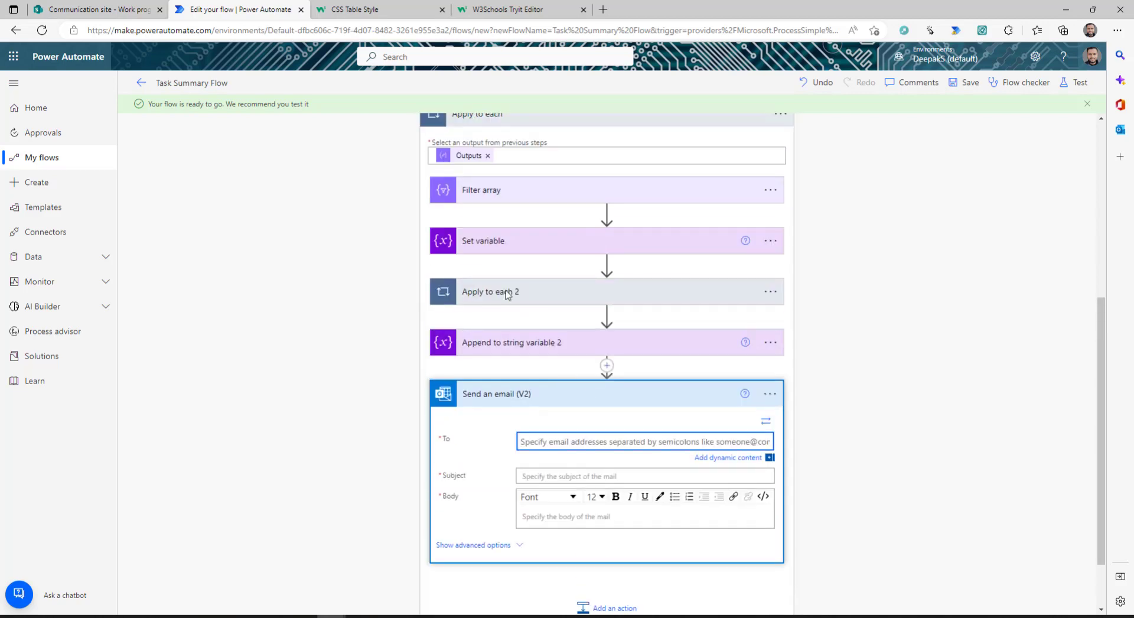
Copy the expression items('Apply_to_each')?['User'] from the Filter array condition.
{"action": "left_click", "coordinate": [532, 245]}
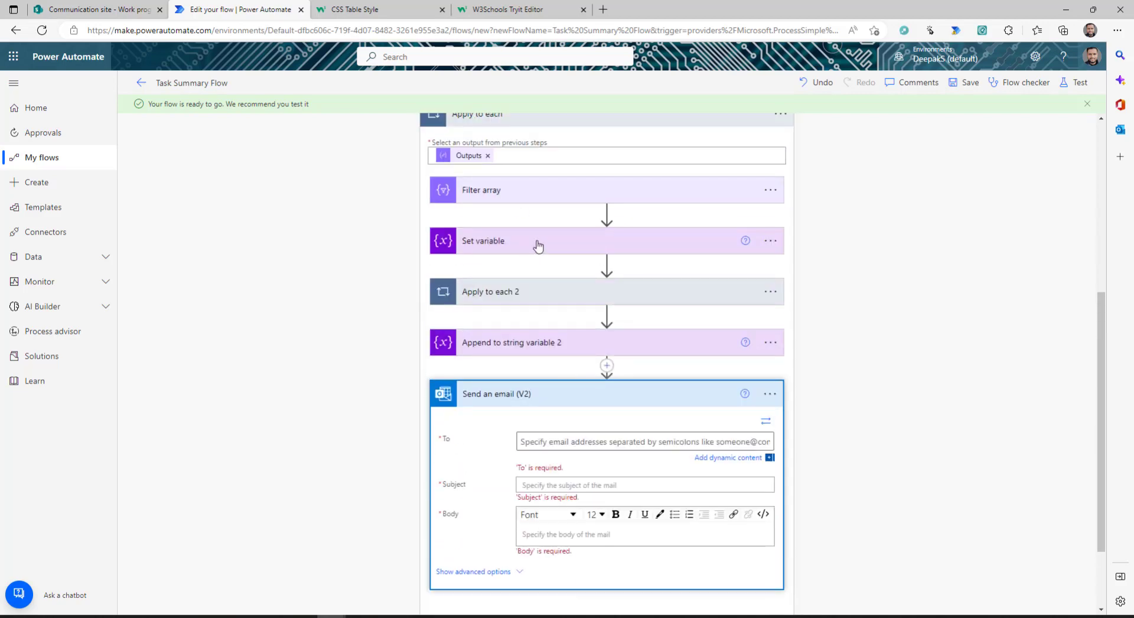
{"action": "left_click", "coordinate": [537, 246]}
{"action": "left_click", "coordinate": [502, 198]}
{"action": "left_click", "coordinate": [706, 248]}
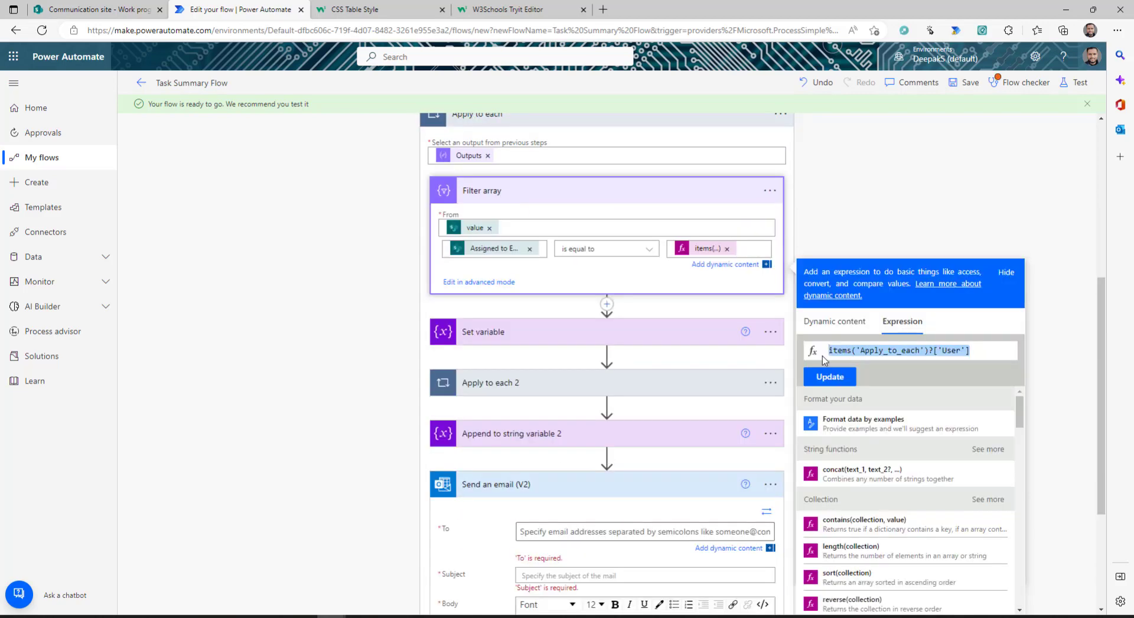
{"action": "scroll", "coordinate": [473, 251], "scroll_direction": "up", "scroll_amount": 1}
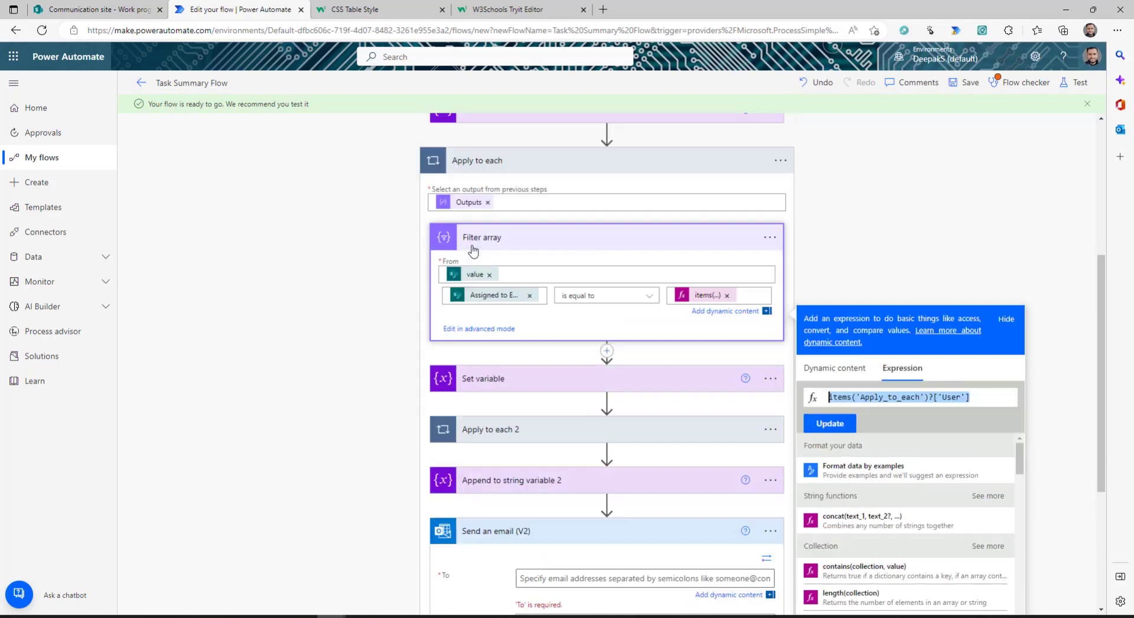
{"action": "scroll", "coordinate": [473, 251], "scroll_direction": "up", "scroll_amount": 2}
{"action": "scroll", "coordinate": [508, 299], "scroll_direction": "down", "scroll_amount": 3}
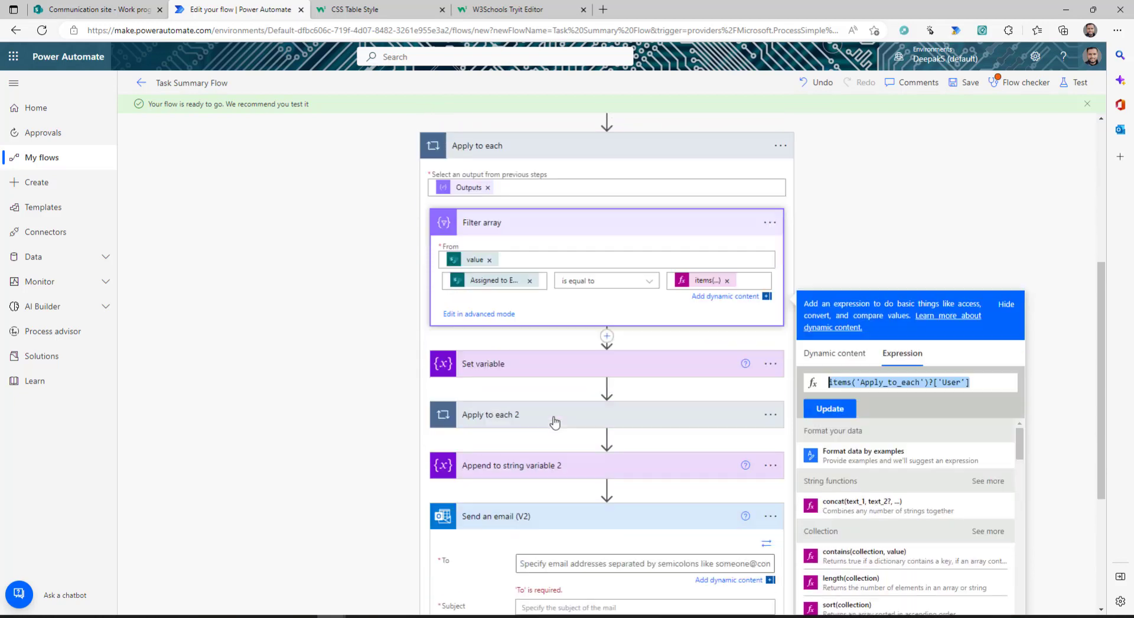
{"action": "scroll", "coordinate": [555, 422], "scroll_direction": "down", "scroll_amount": 4}
Set the email's To field to the expression items('Apply_to_each')?['User'].
{"action": "left_click", "coordinate": [561, 382]}
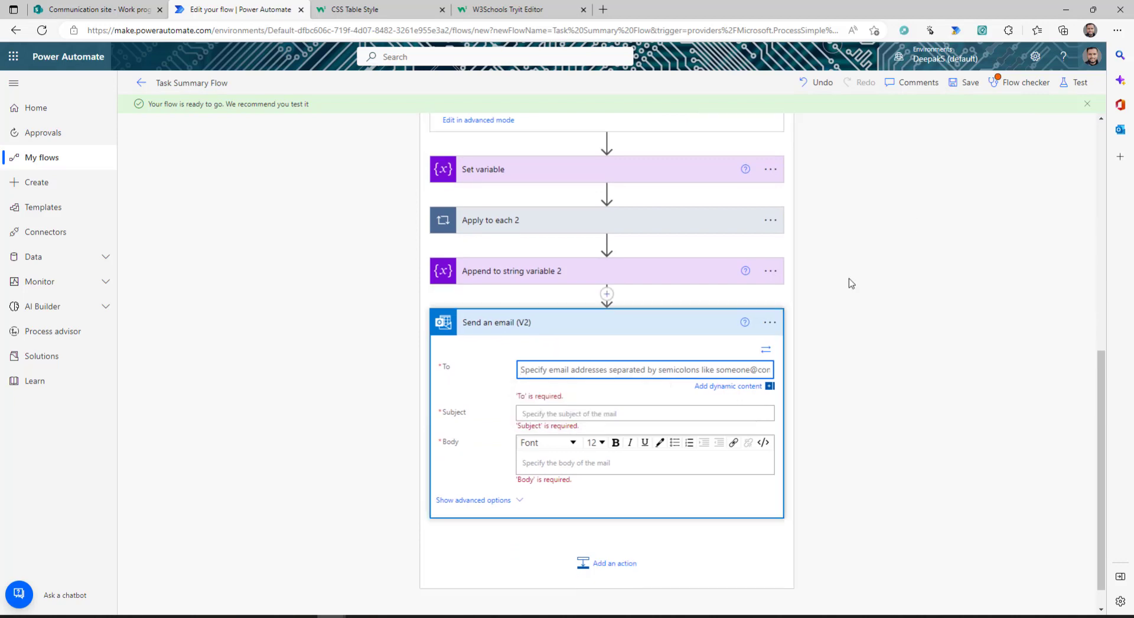
{"action": "left_click", "coordinate": [708, 370]}
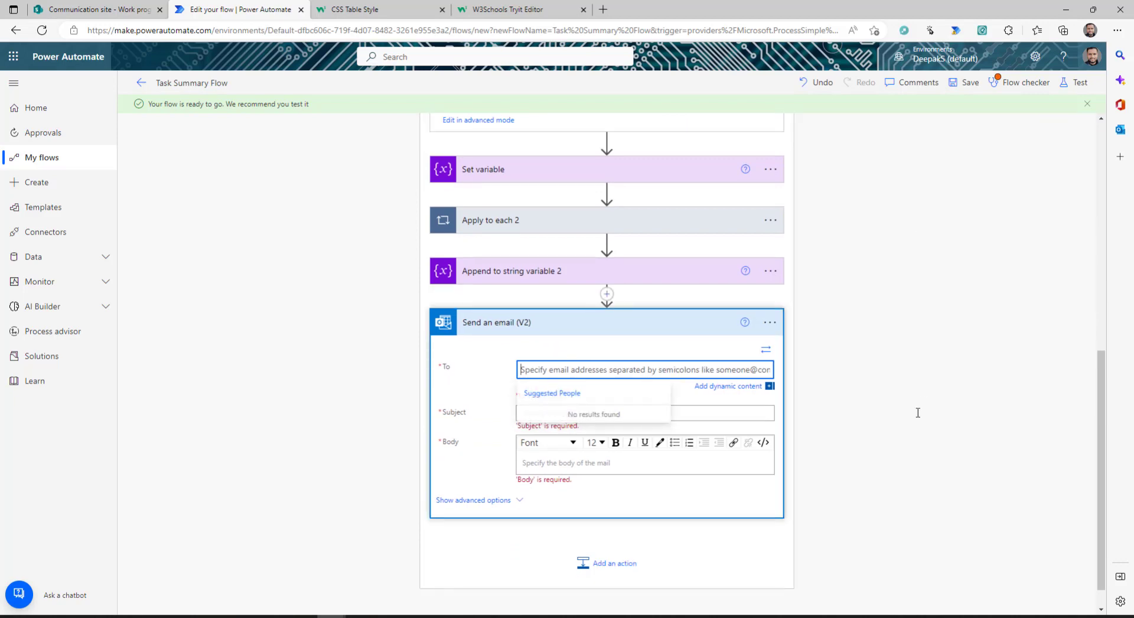
{"action": "left_click", "coordinate": [611, 407]}
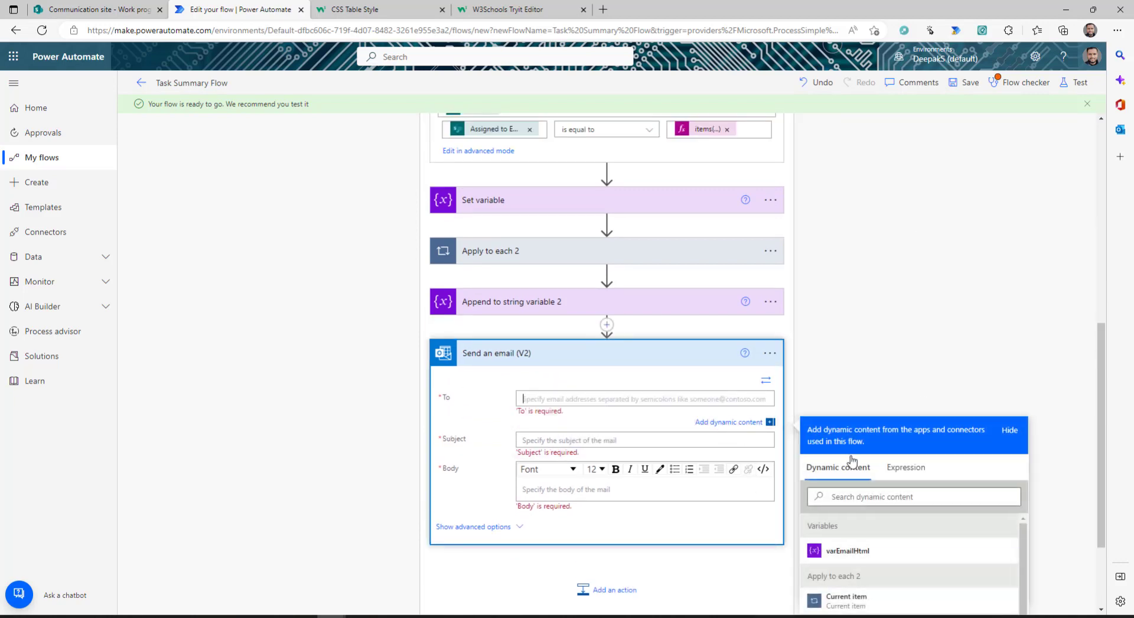
{"action": "left_click", "coordinate": [898, 469]}
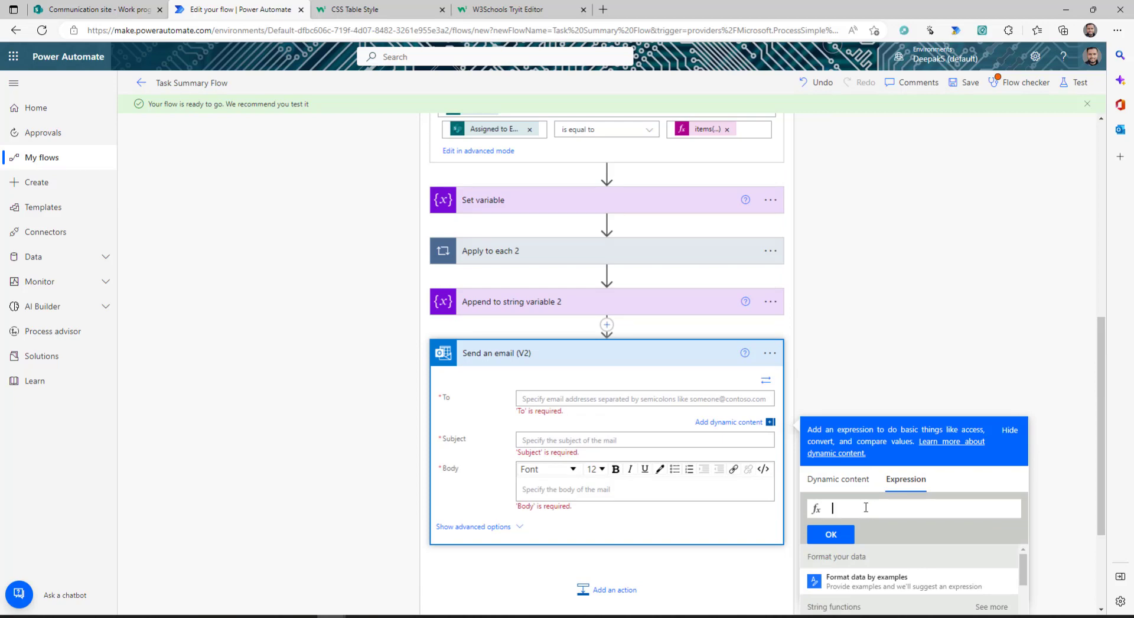
{"action": "key", "text": "ctrl+v"}
{"action": "left_click", "coordinate": [830, 534]}
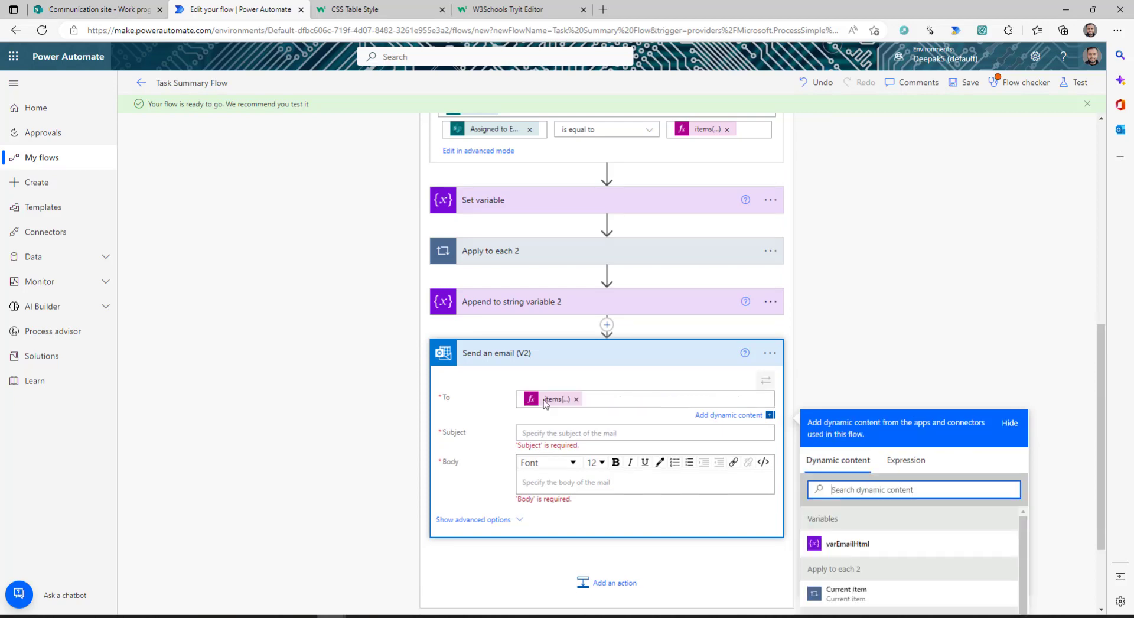
Set the email's subject to "Tasks Summary".
{"action": "left_click", "coordinate": [552, 433]}
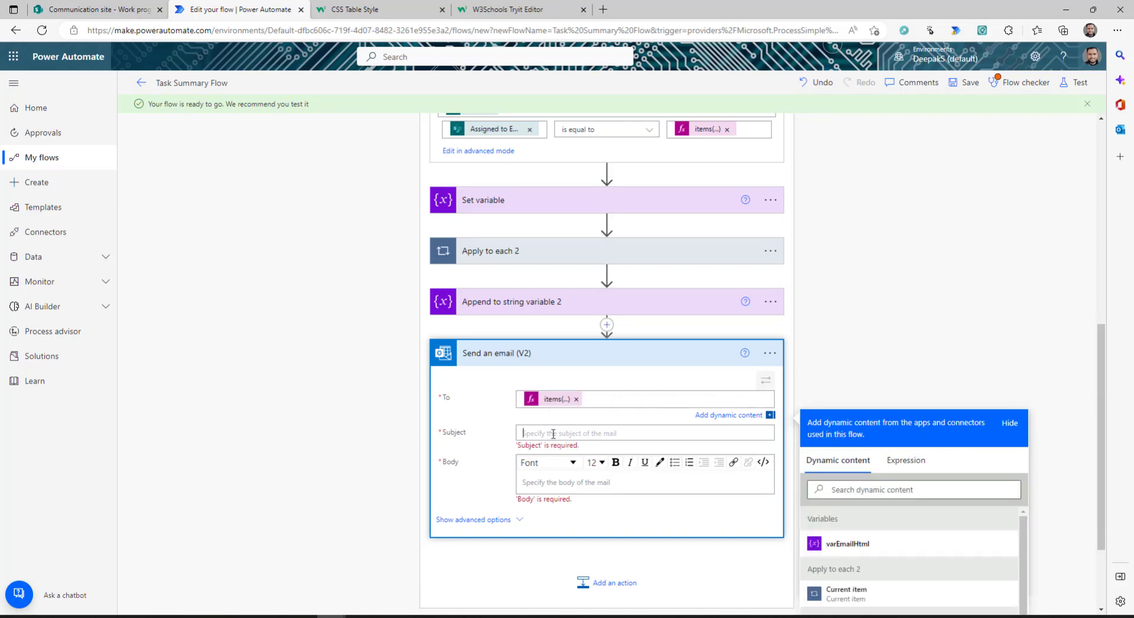
{"action": "type", "text": "Tasks "}
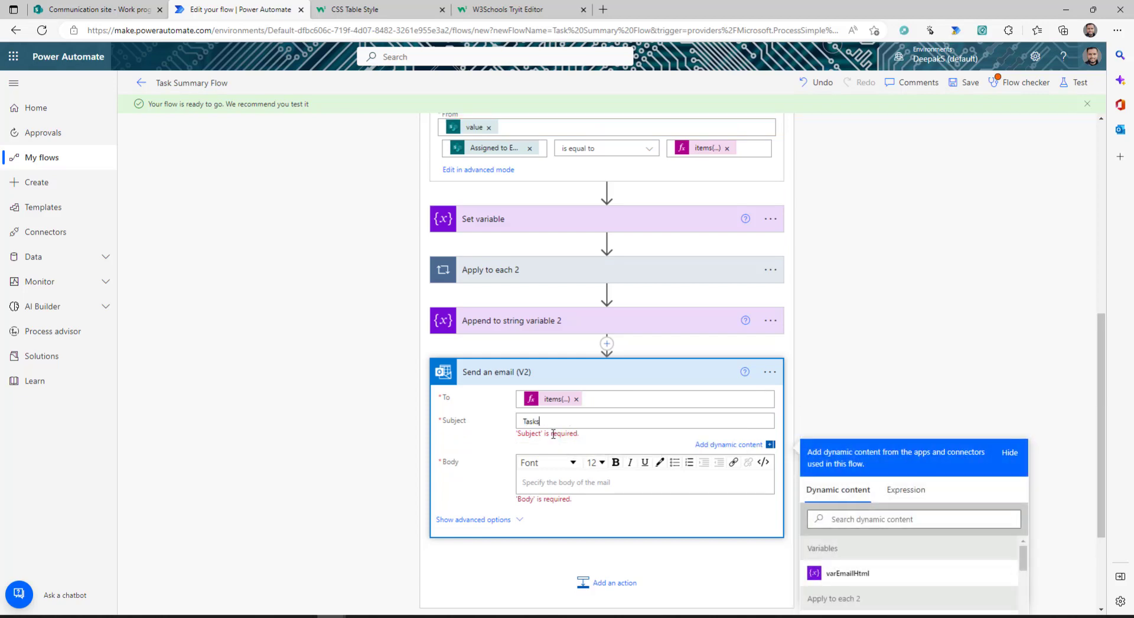
{"action": "type", "text": "Summary"}
Write the email body with a "Hello," greeting, the assigned-tasks and links notice, and "Past Due tasks are highlighted in yellow.".
{"action": "scroll", "coordinate": [409, 496], "scroll_direction": "down", "scroll_amount": 1}
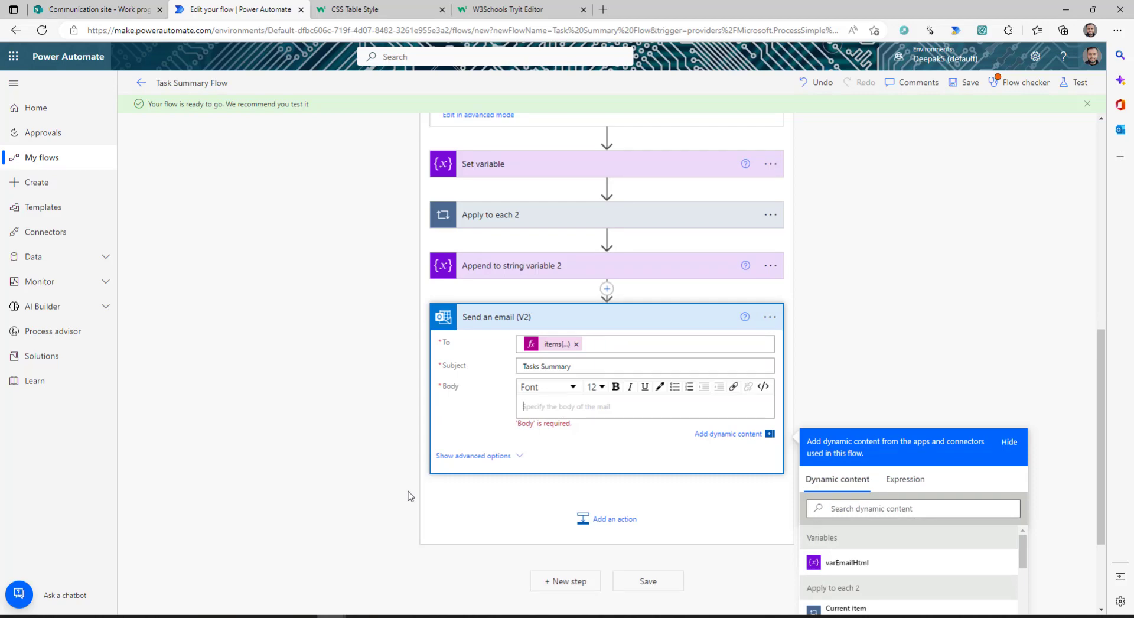
{"action": "type", "text": "Hello,"}
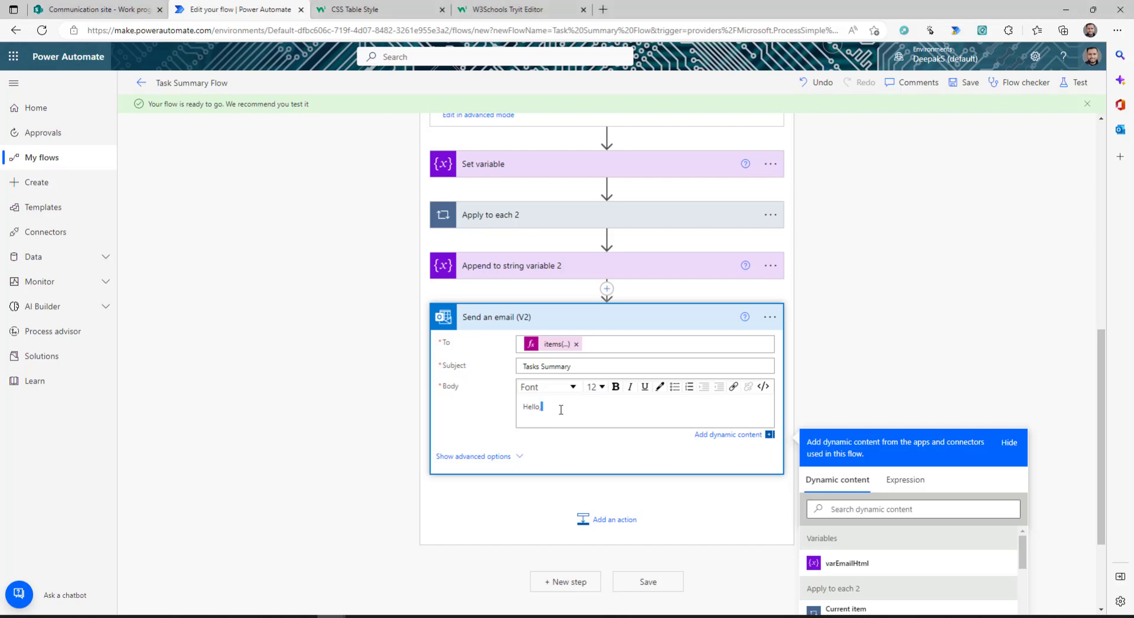
{"action": "type", "text": "The following Tasks have been assigned to you with the corresponding due dates. Please click the links below to review the details for your tasks. Past Due tasks are highlighted in yellow."}
{"action": "scroll", "coordinate": [666, 369], "scroll_direction": "down", "scroll_amount": 1}
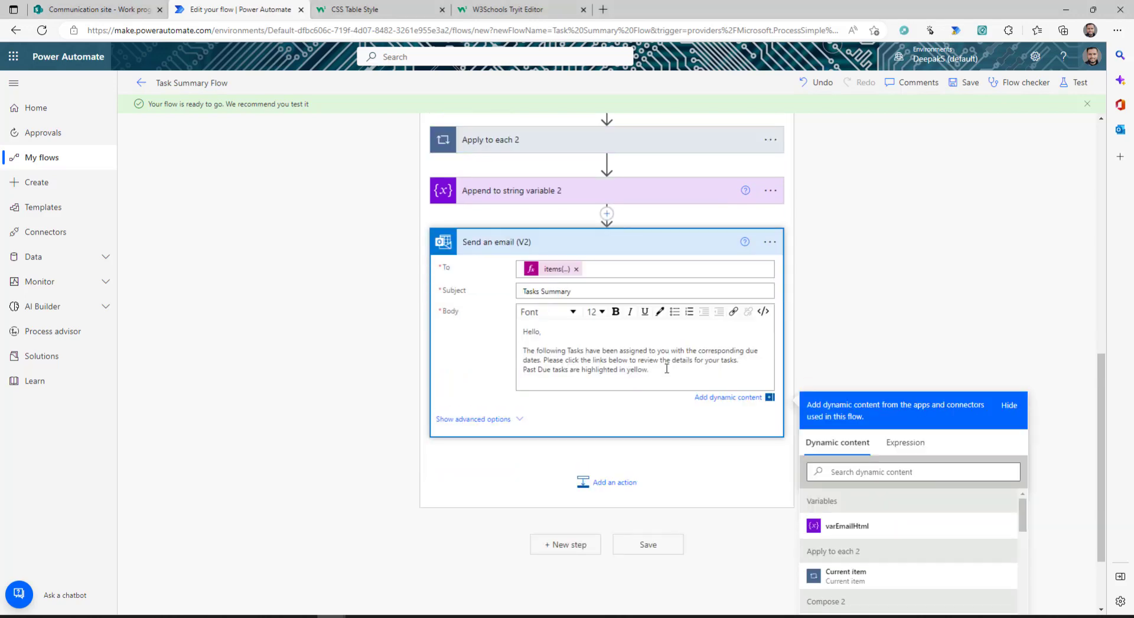
{"action": "key", "text": "Return"}
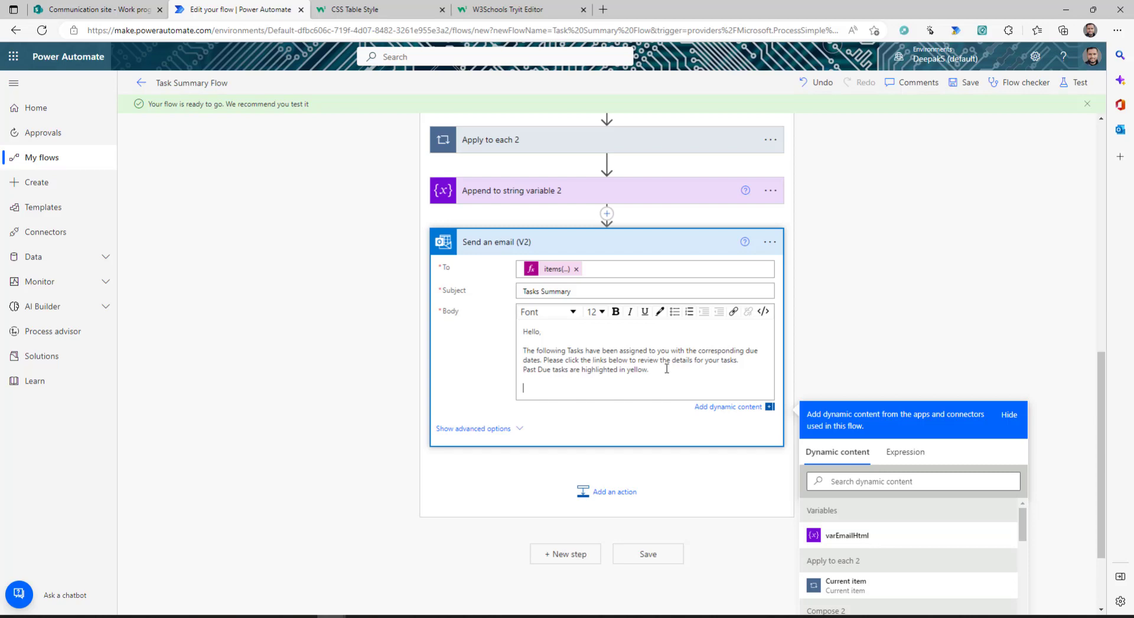
Check the CSS style block in Compose 2 and insert the Compose 2 Outputs below the email's introductory text.
{"action": "scroll", "coordinate": [664, 370], "scroll_direction": "up", "scroll_amount": 15}
{"action": "scroll", "coordinate": [538, 366], "scroll_direction": "down", "scroll_amount": 2}
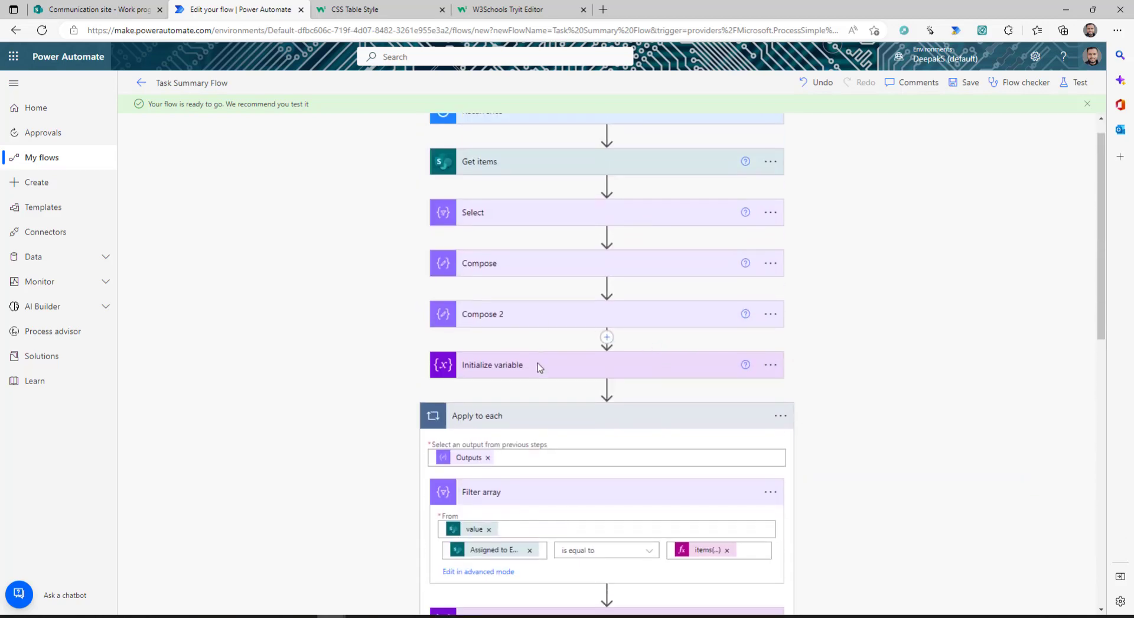
{"action": "left_click", "coordinate": [550, 266]}
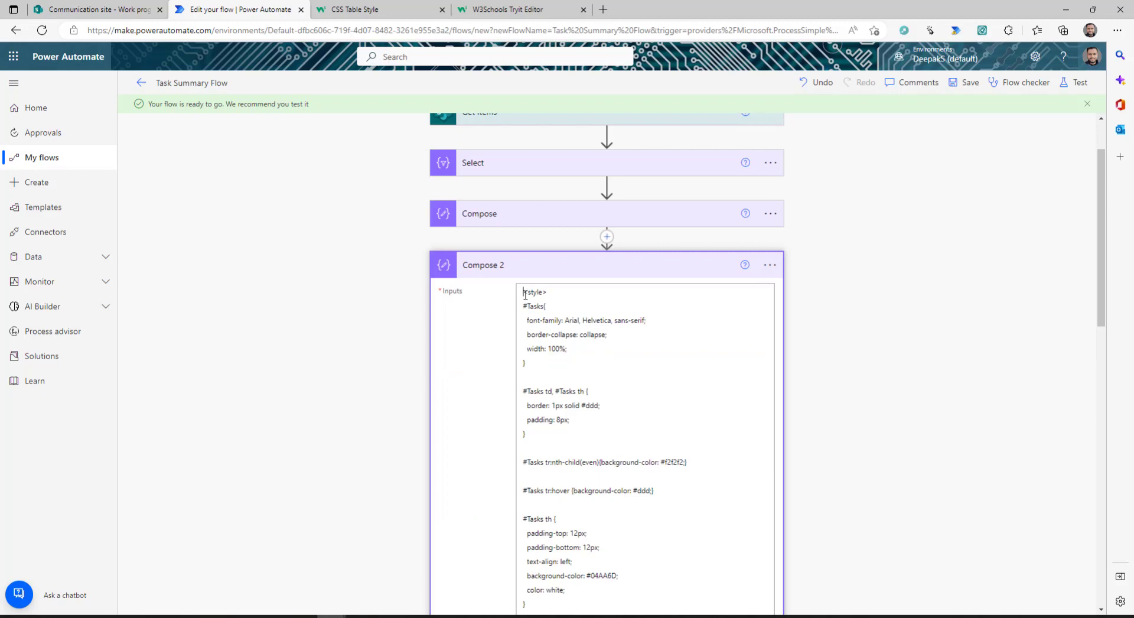
{"action": "left_click_drag", "start_coordinate": [524, 292], "coordinate": [595, 581]}
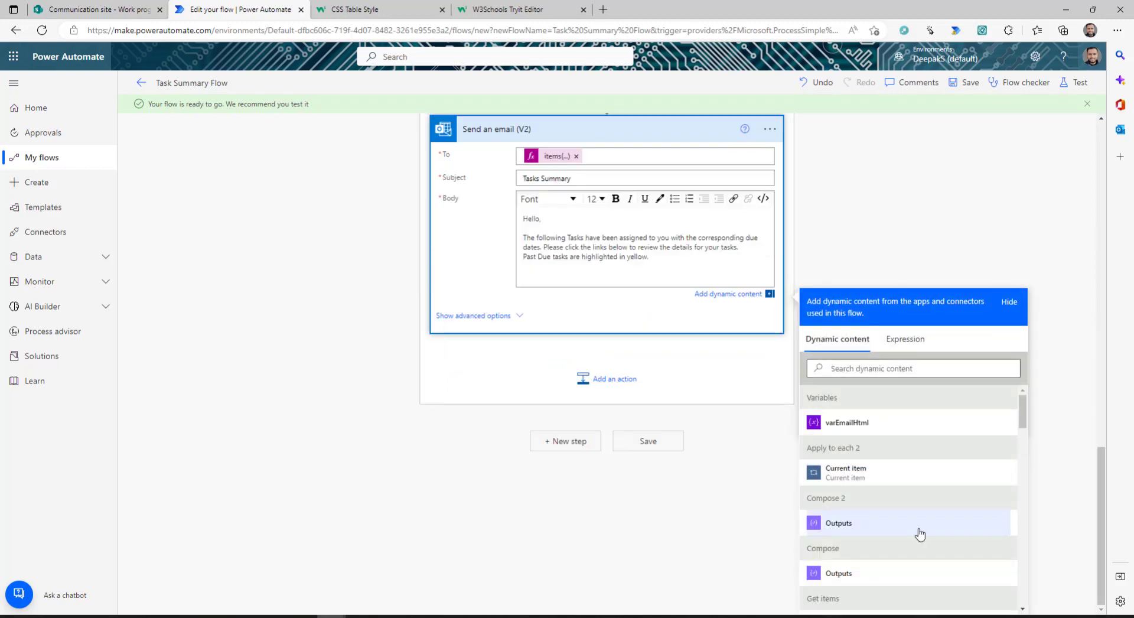
{"action": "scroll", "coordinate": [626, 393], "scroll_direction": "up", "scroll_amount": 10}
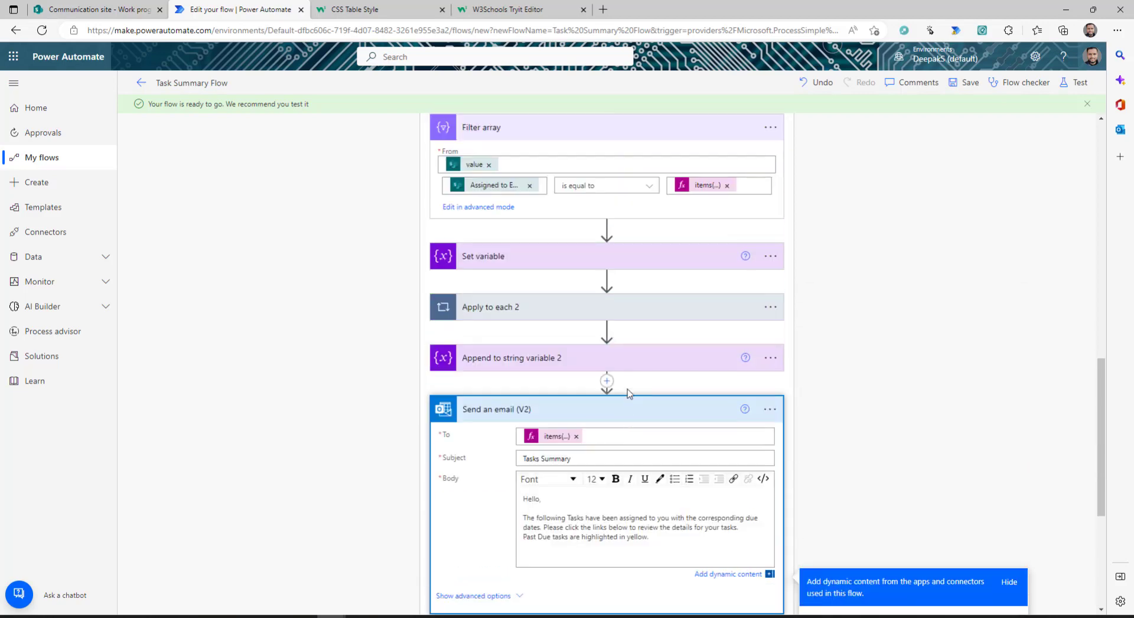
{"action": "scroll", "coordinate": [582, 371], "scroll_direction": "up", "scroll_amount": 8}
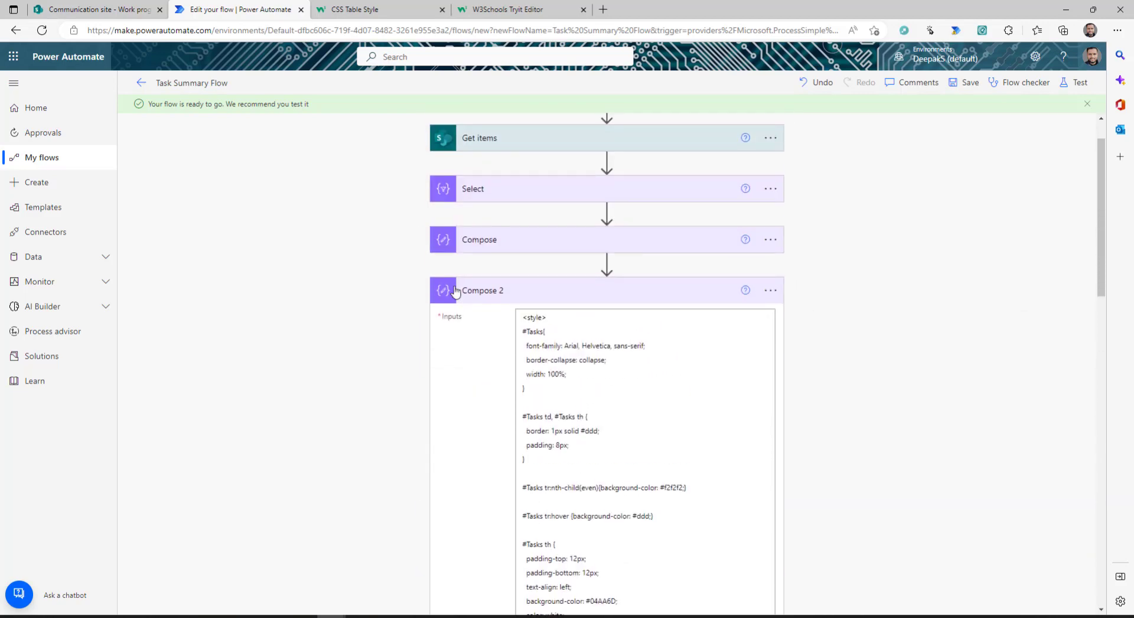
{"action": "scroll", "coordinate": [614, 365], "scroll_direction": "down", "scroll_amount": 5}
{"action": "scroll", "coordinate": [615, 365], "scroll_direction": "down", "scroll_amount": 10}
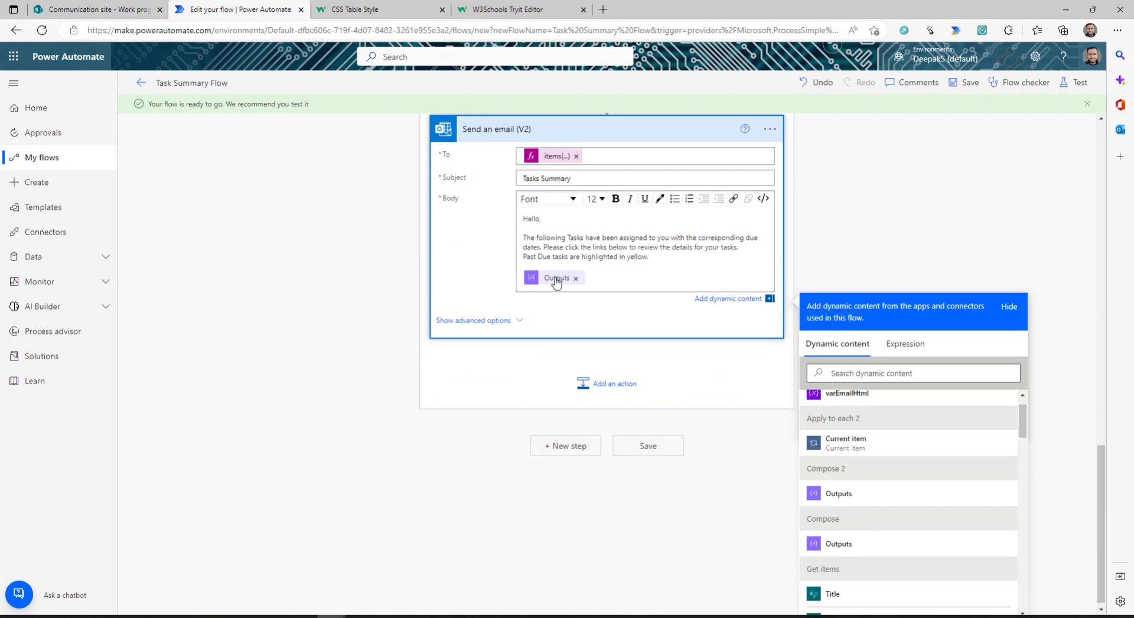
Insert varEmailHtml after the Outputs token, add the closing "For questions, please contact Admin" and "Regards, Admin", and save the flow.
{"action": "left_click", "coordinate": [878, 393]}
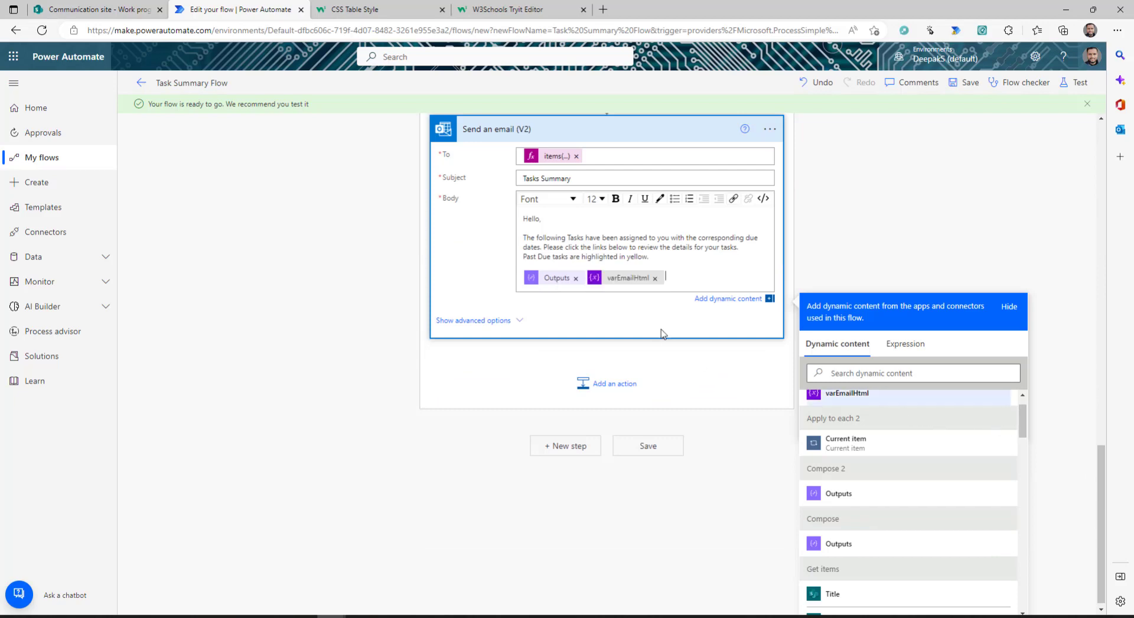
{"action": "scroll", "coordinate": [568, 407], "scroll_direction": "up", "scroll_amount": 1}
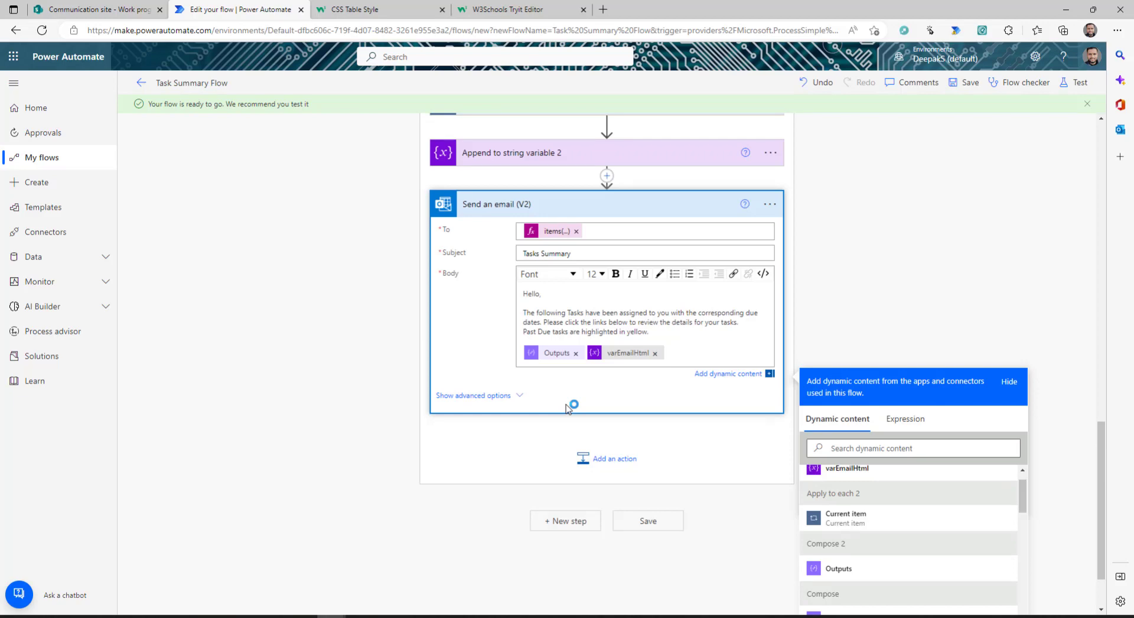
{"action": "key", "text": "Return"}
{"action": "key", "text": "Return"}
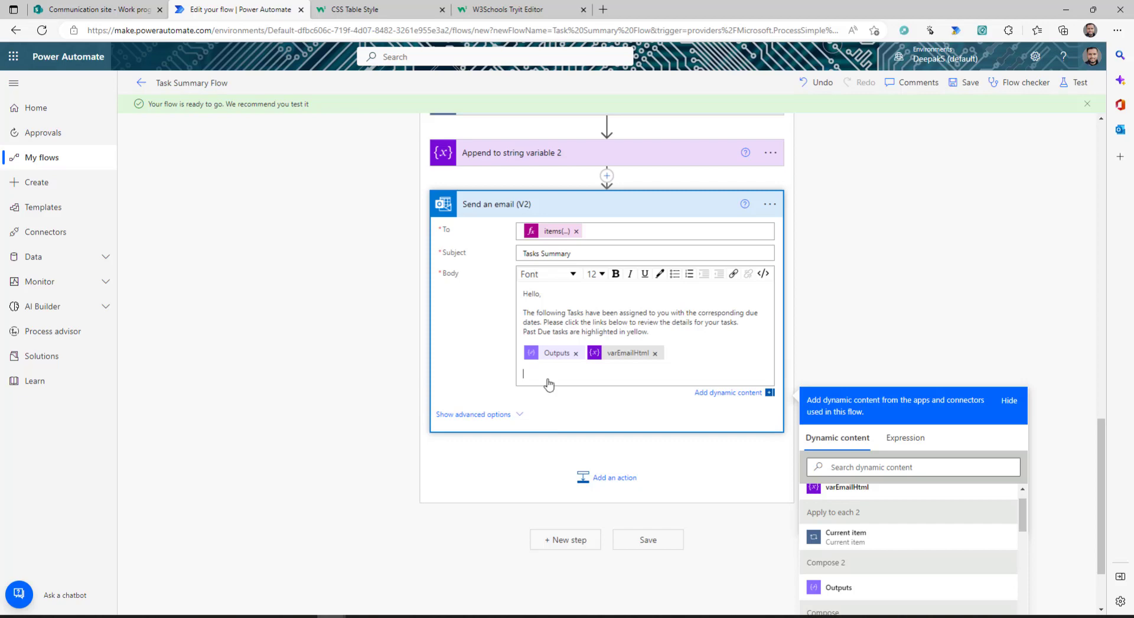
{"action": "type", "text": "For questions, please contact Admin Regards, Admin"}
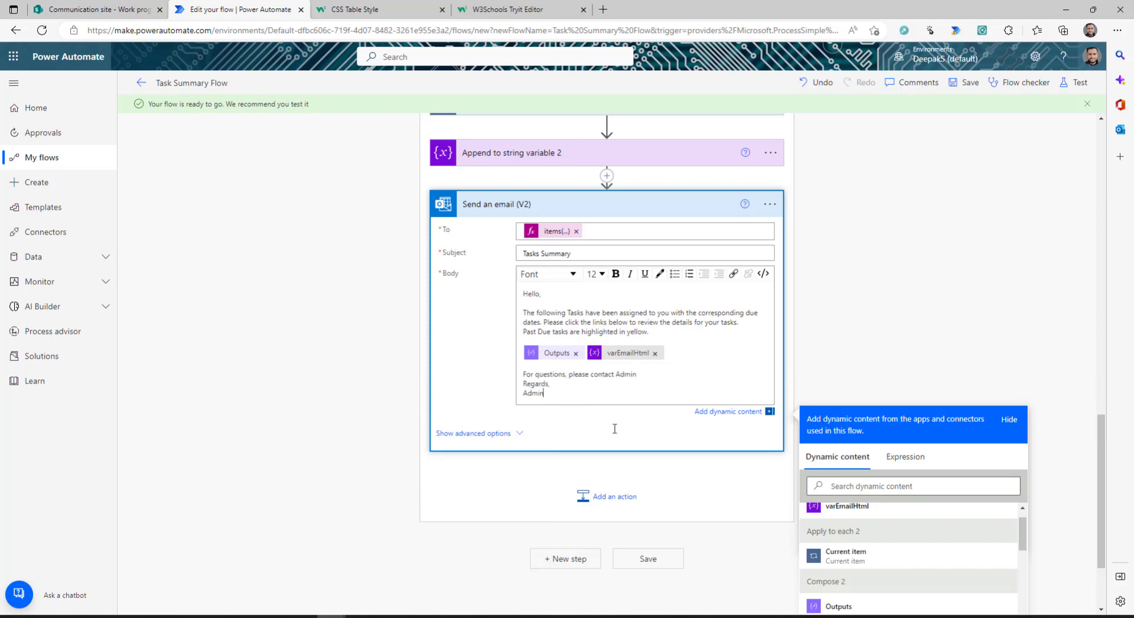
{"action": "left_click", "coordinate": [969, 86]}
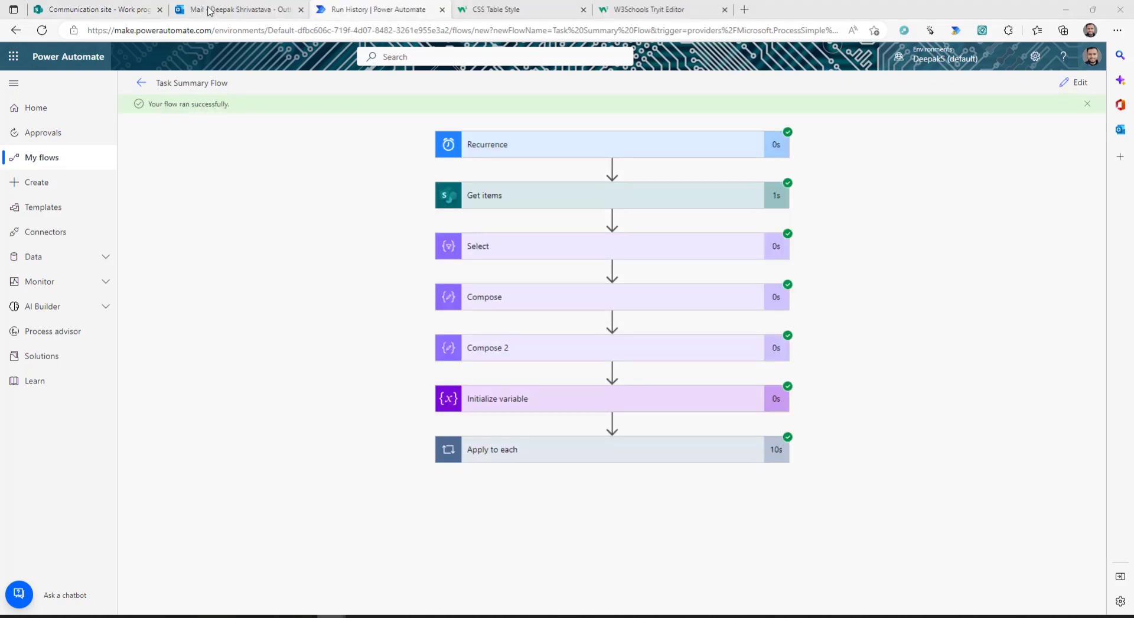
Review the newest Tasks Summary email in Outlook and follow its "Complete The Demo App" link to the task.
{"action": "left_click", "coordinate": [208, 10]}
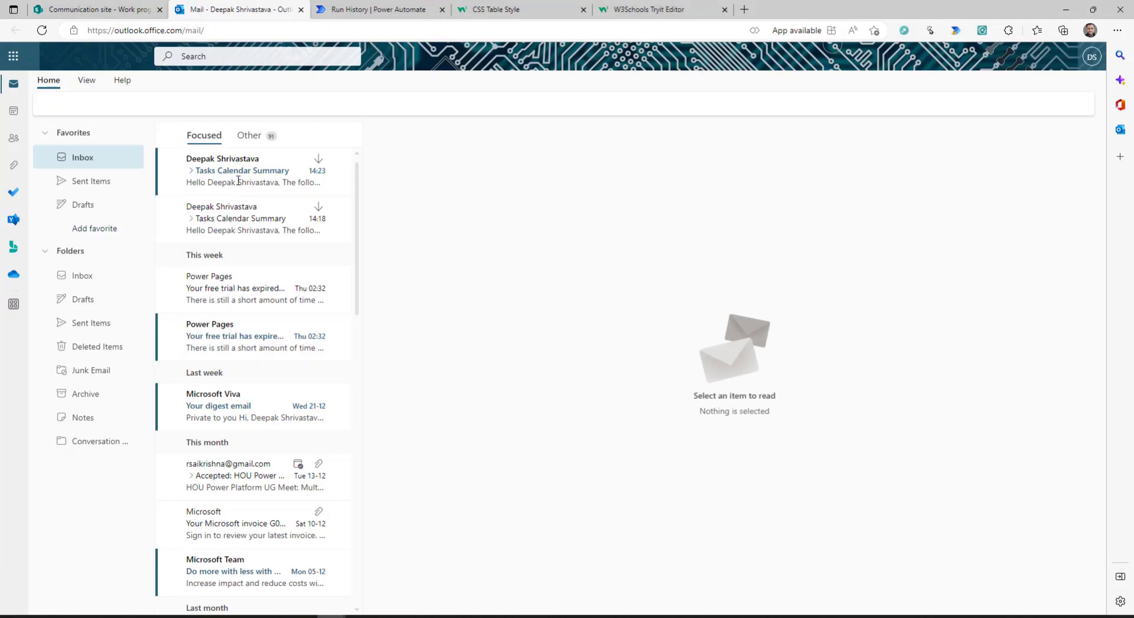
{"action": "left_click", "coordinate": [231, 189]}
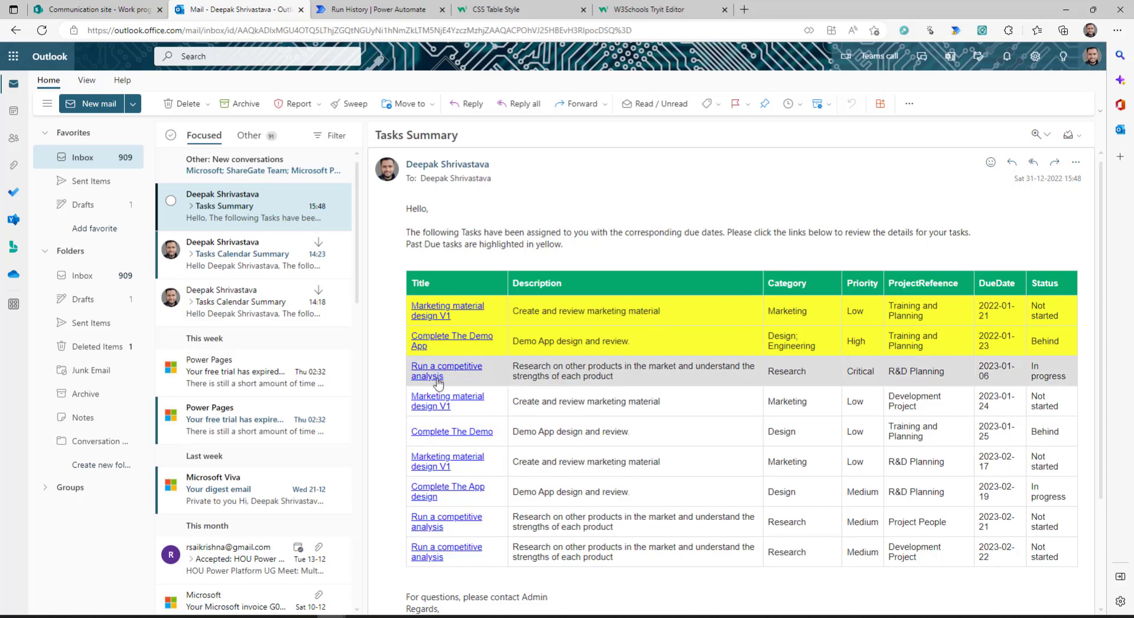
{"action": "left_click", "coordinate": [453, 345]}
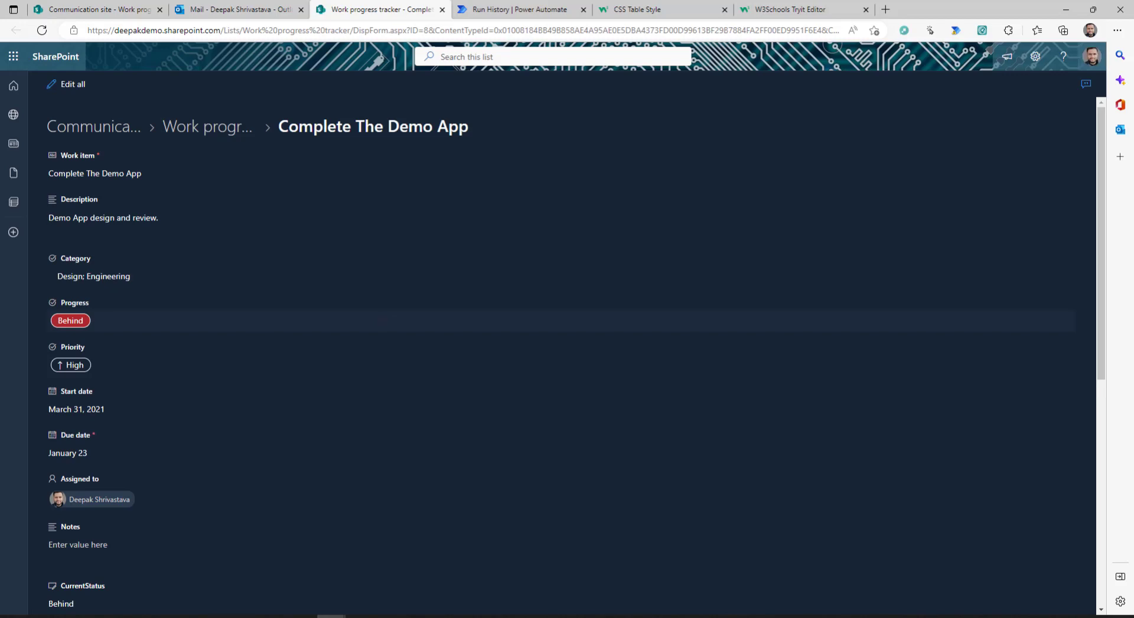
{"action": "left_click", "coordinate": [244, 10]}
Reopen the flow in Power Automate for editing and add a Teams "Post message in a chat or channel" action after Send an email (V2).
{"action": "left_click", "coordinate": [496, 10]}
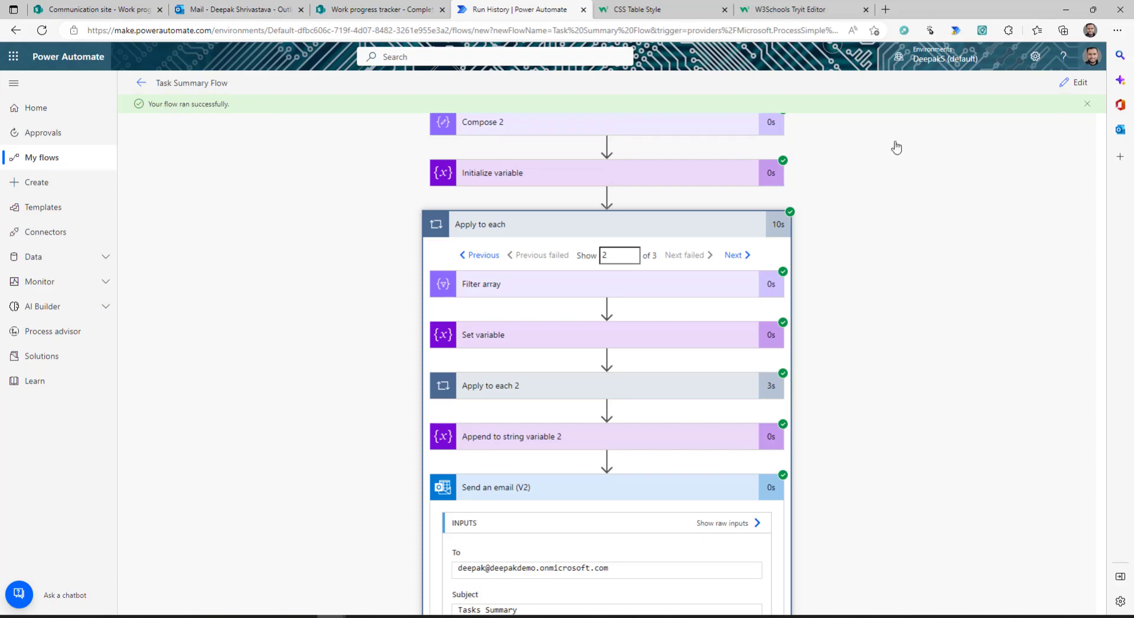
{"action": "left_click", "coordinate": [1074, 82]}
{"action": "scroll", "coordinate": [631, 354], "scroll_direction": "down", "scroll_amount": 15}
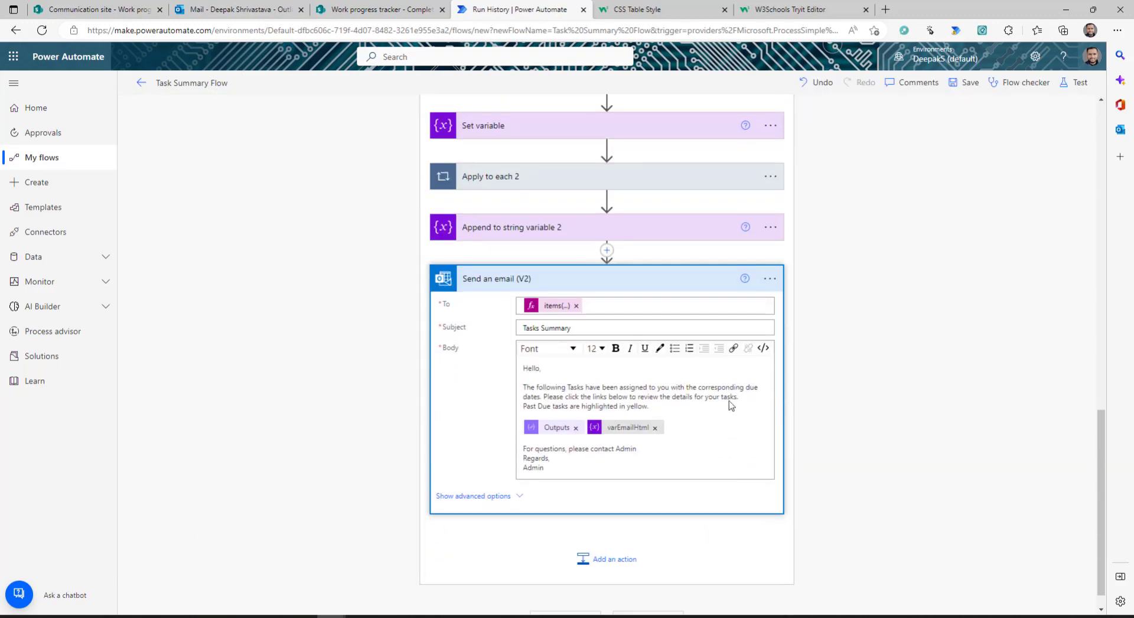
{"action": "left_click", "coordinate": [655, 256]}
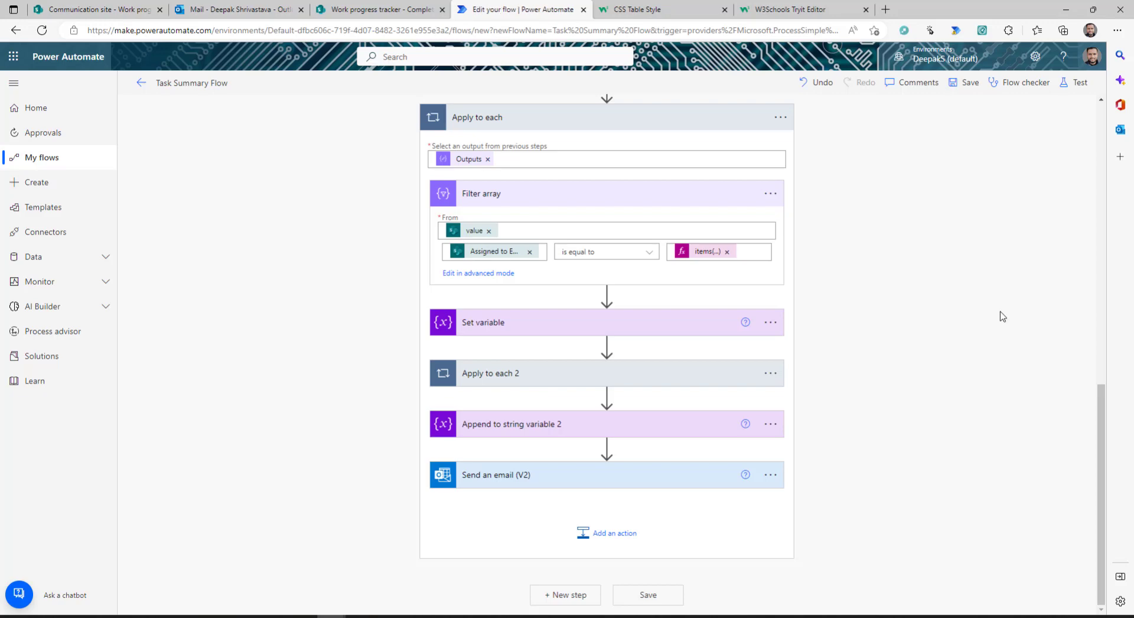
{"action": "left_click", "coordinate": [617, 533]}
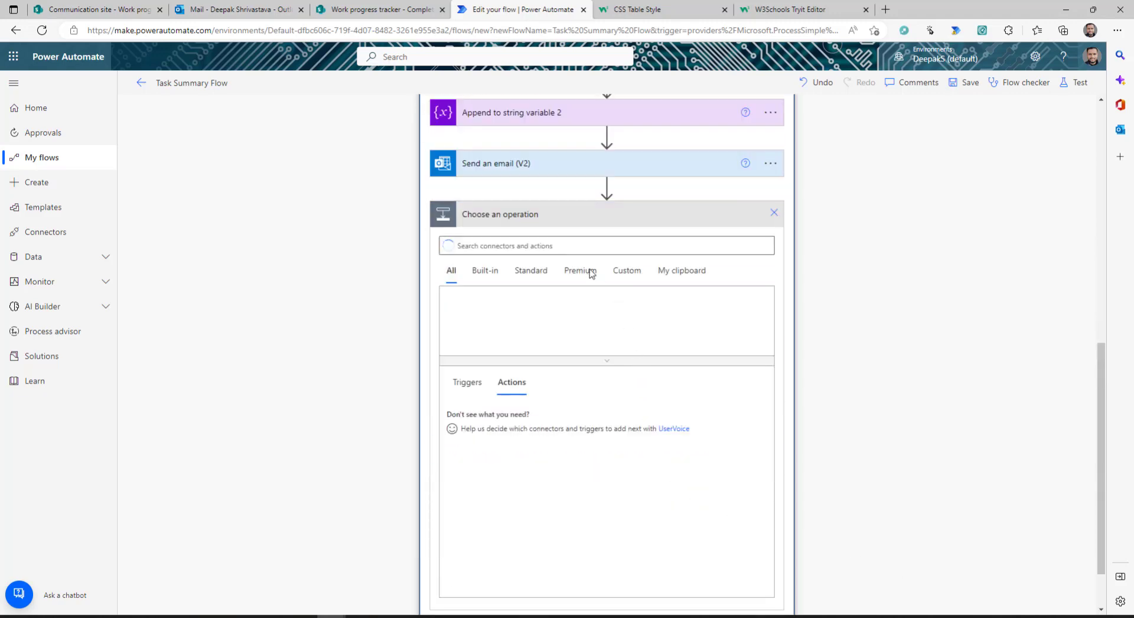
{"action": "type", "text": "post"}
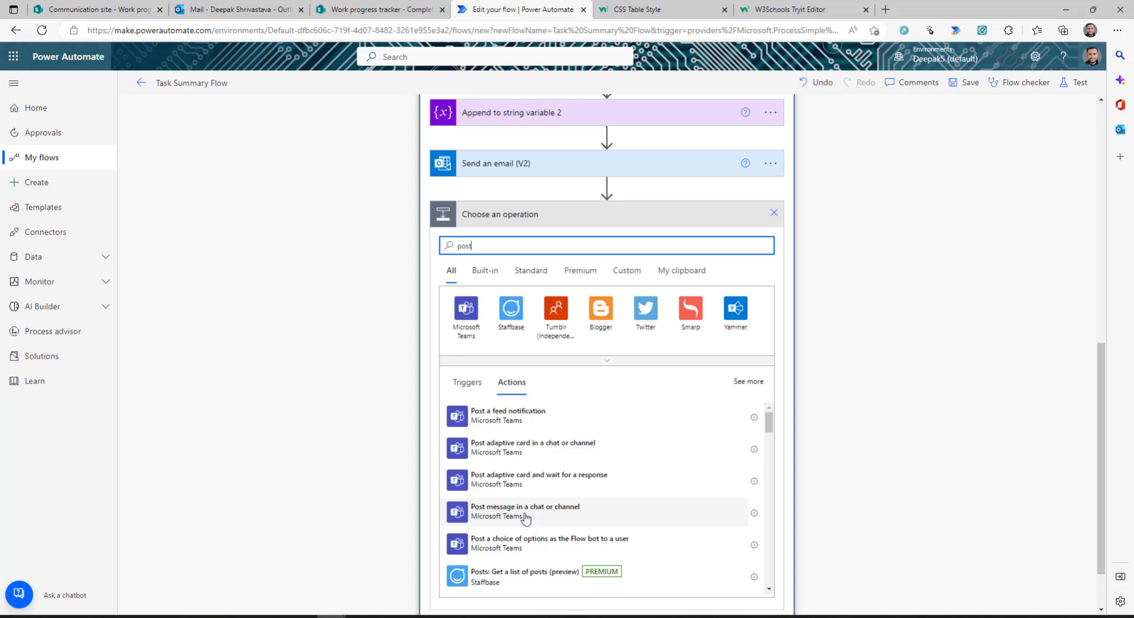
{"action": "left_click", "coordinate": [526, 517]}
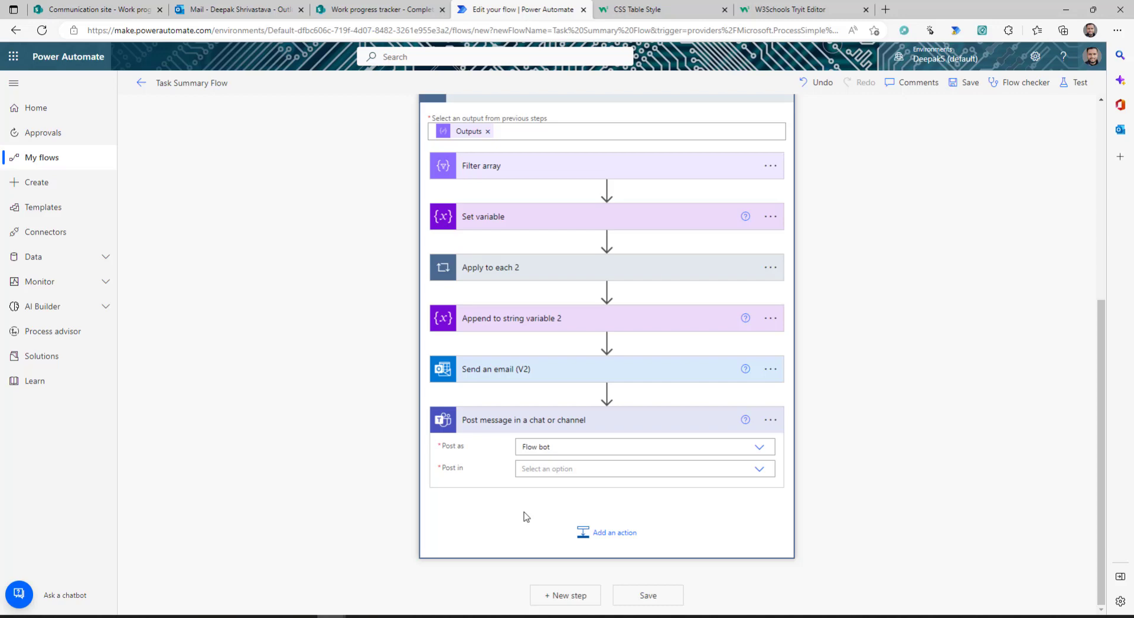
Set Post in to "Chat with Flow bot" and copy the email's To expression into the Teams message's Recipient.
{"action": "left_click", "coordinate": [759, 469]}
{"action": "left_click", "coordinate": [561, 501]}
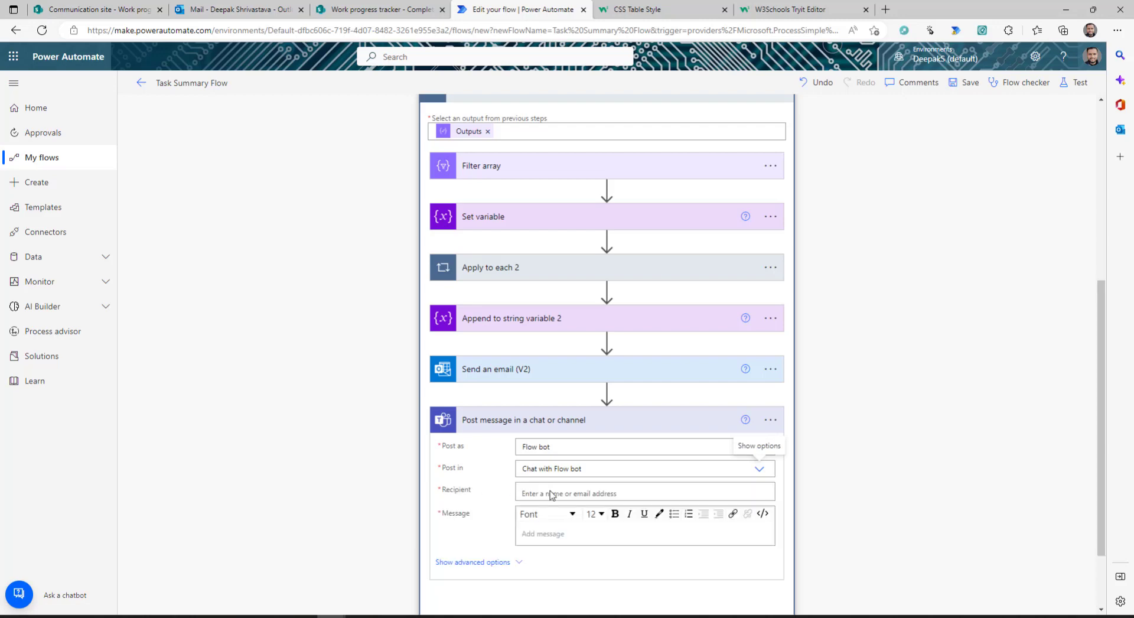
{"action": "left_click", "coordinate": [550, 495]}
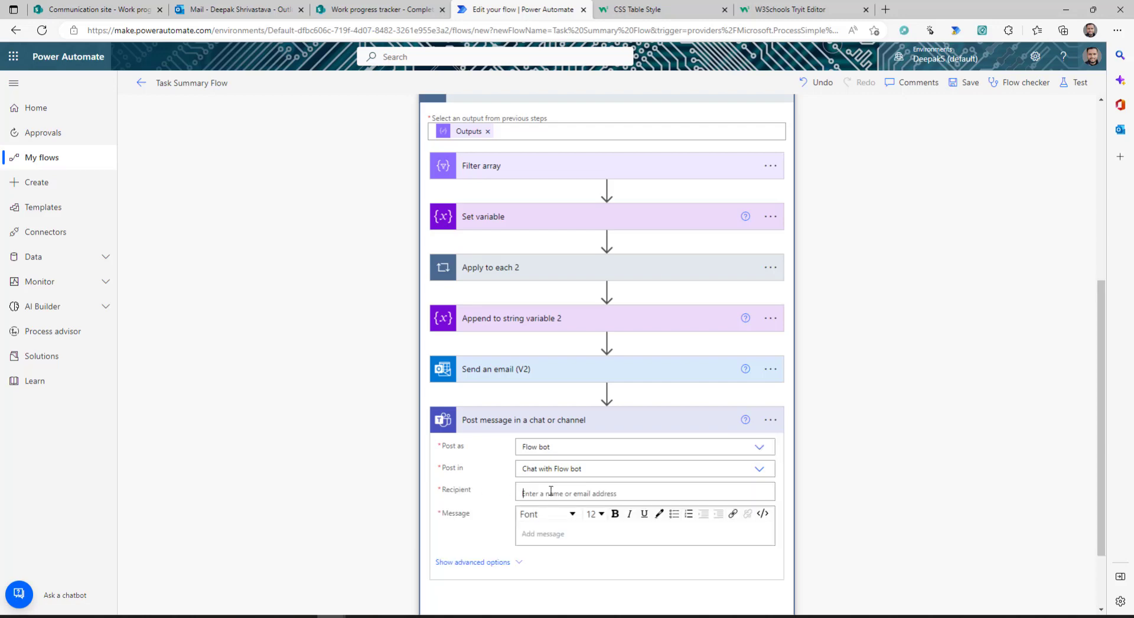
{"action": "left_click", "coordinate": [501, 371]}
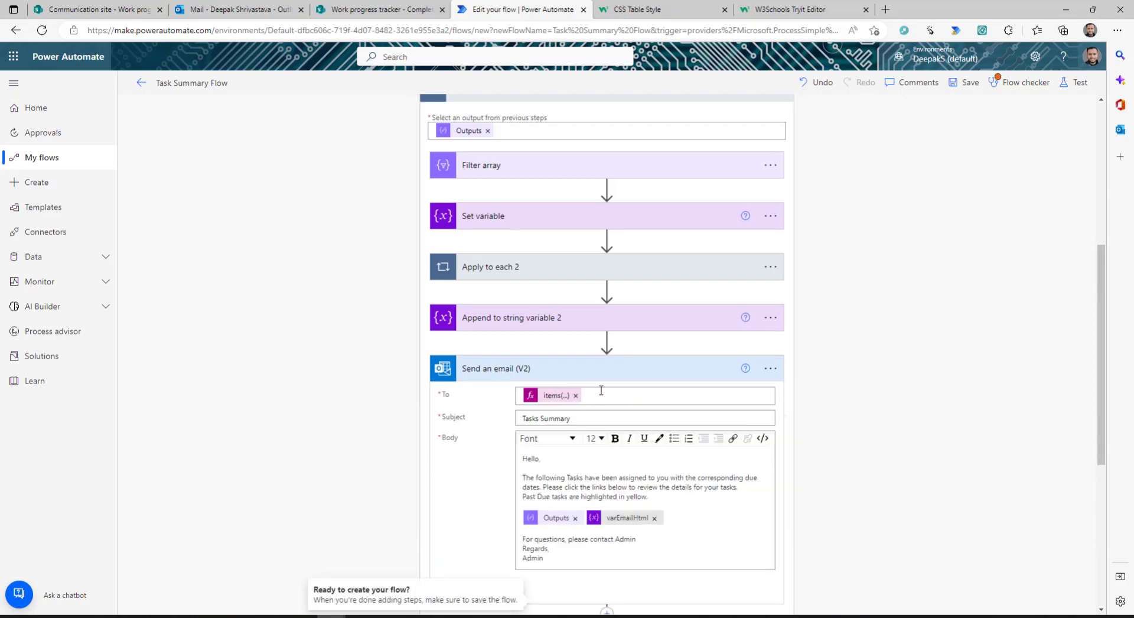
{"action": "double_click", "coordinate": [557, 396]}
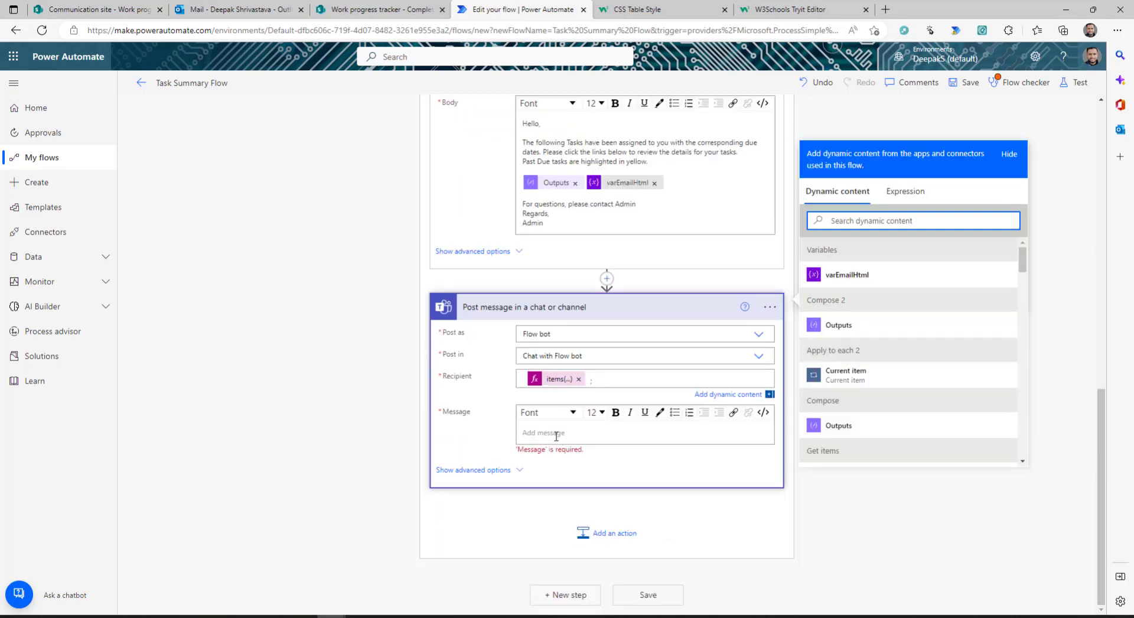
Copy the Outputs and varEmailHtml tokens from the email body into the Teams message and save the flow.
{"action": "left_click", "coordinate": [556, 433]}
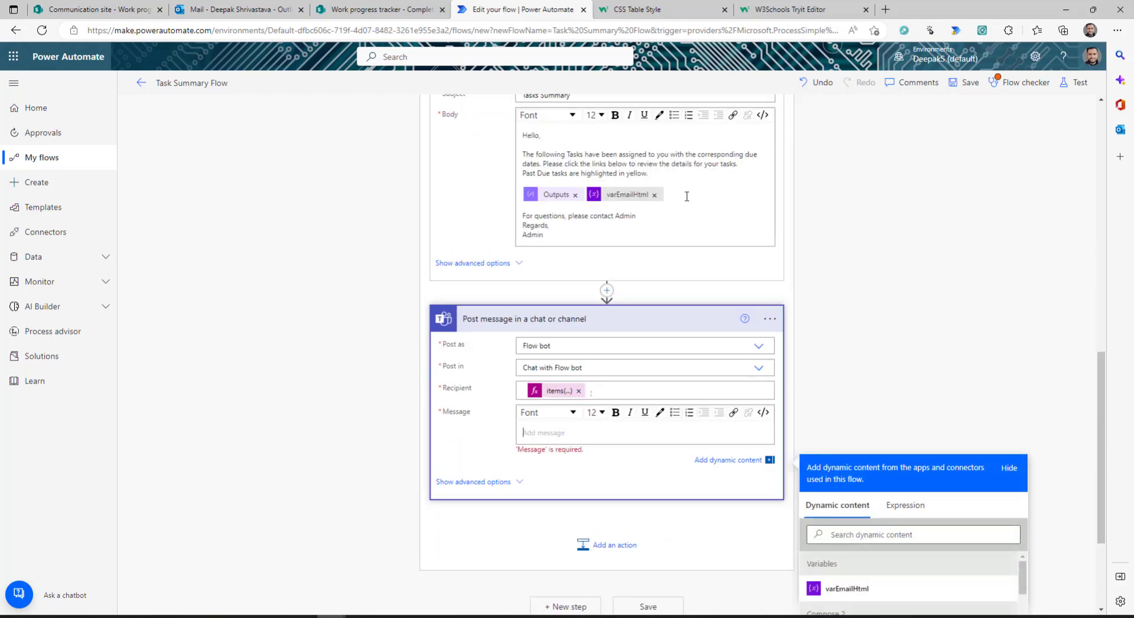
{"action": "left_click_drag", "start_coordinate": [679, 196], "coordinate": [514, 198]}
{"action": "key", "text": "ctrl+c"}
{"action": "left_click", "coordinate": [546, 447]}
{"action": "key", "text": "ctrl+v"}
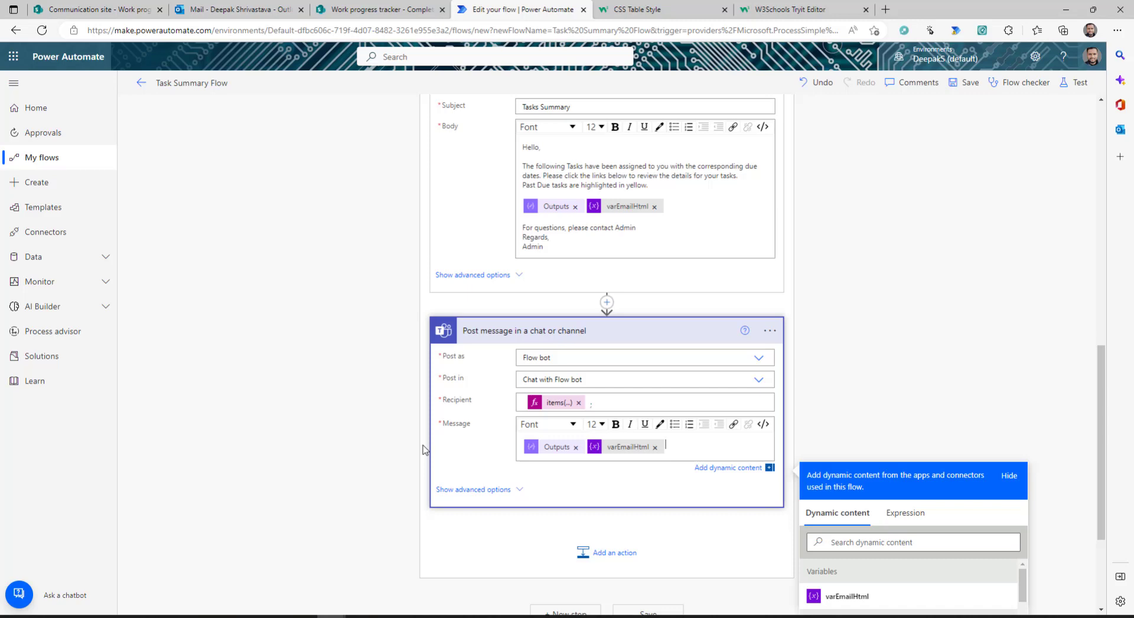
{"action": "left_click", "coordinate": [962, 82]}
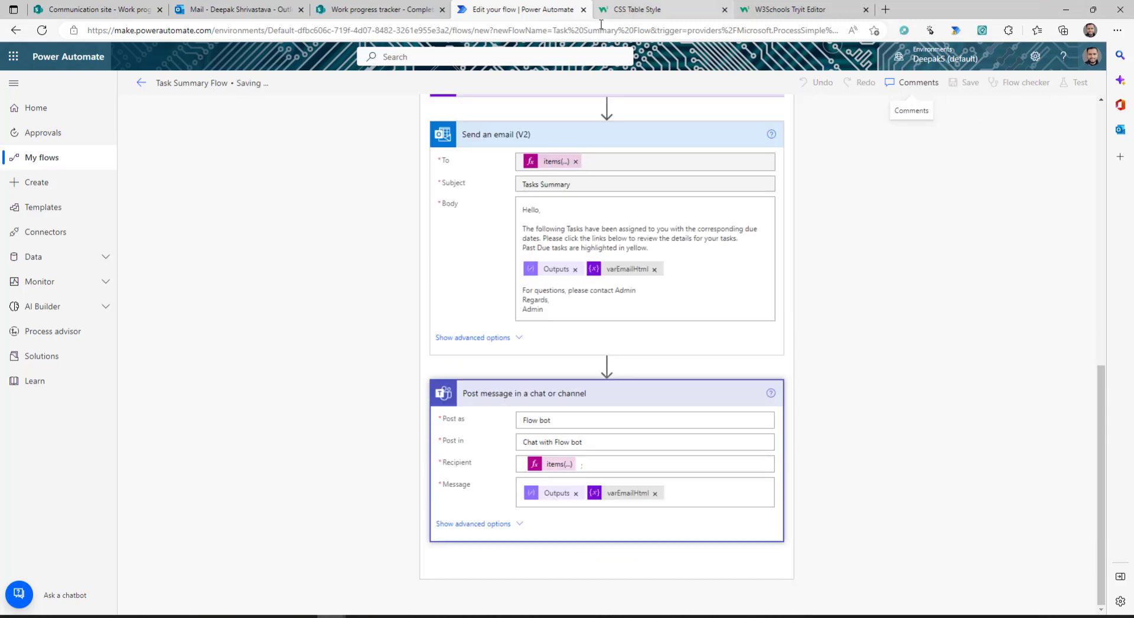
Test the flow automatically with the most recent successful run as the trigger.
{"action": "left_click", "coordinate": [634, 11]}
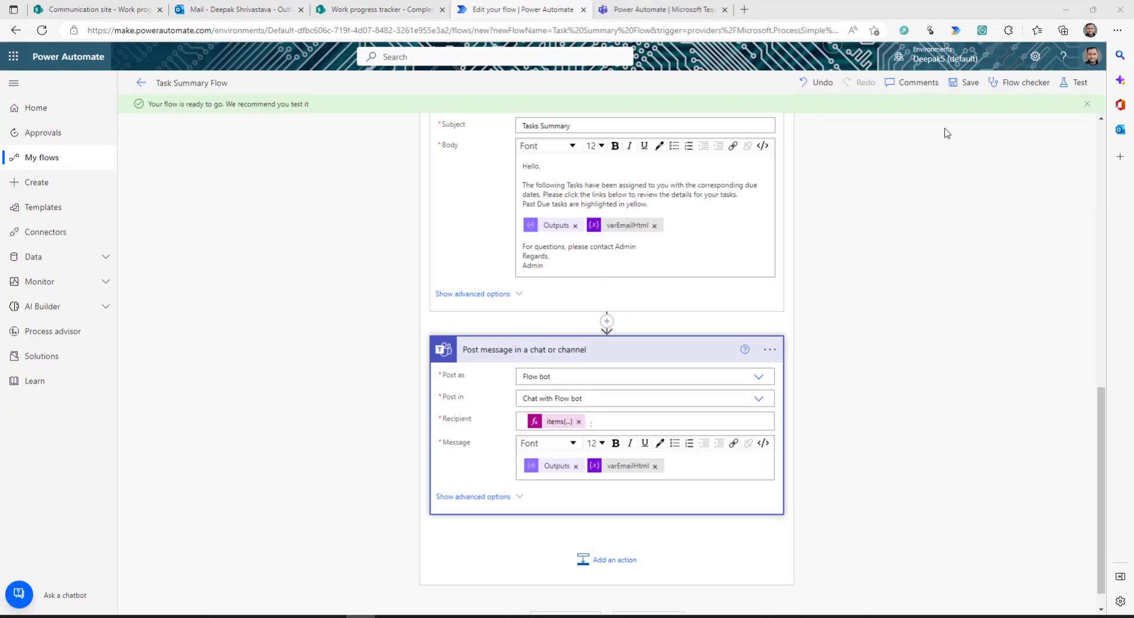
{"action": "left_click", "coordinate": [1063, 88]}
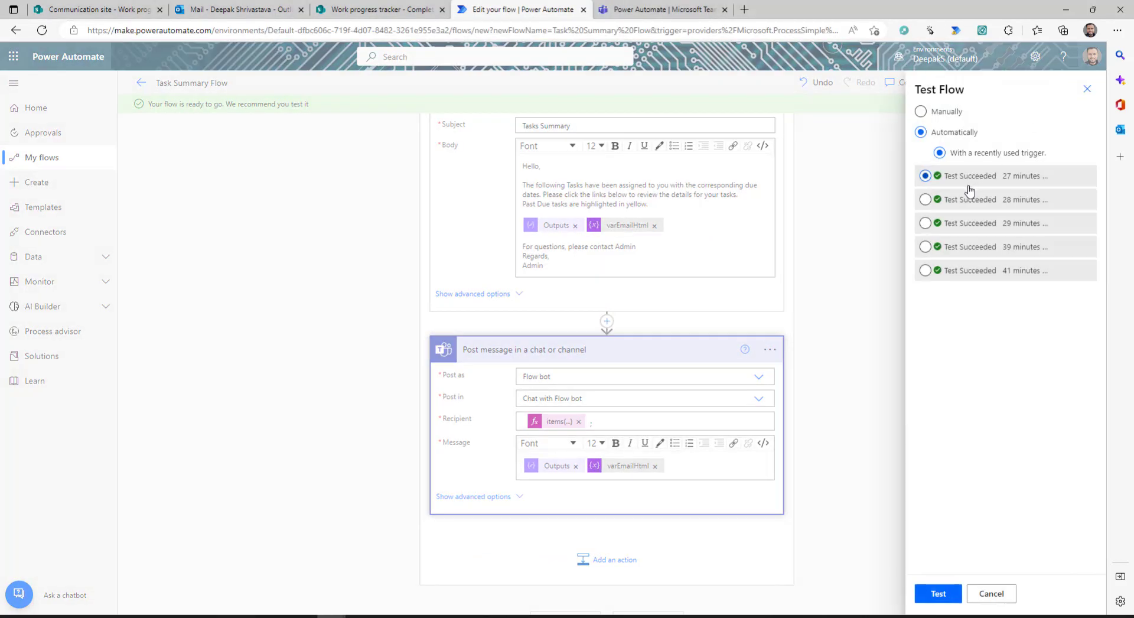
{"action": "left_click", "coordinate": [957, 592]}
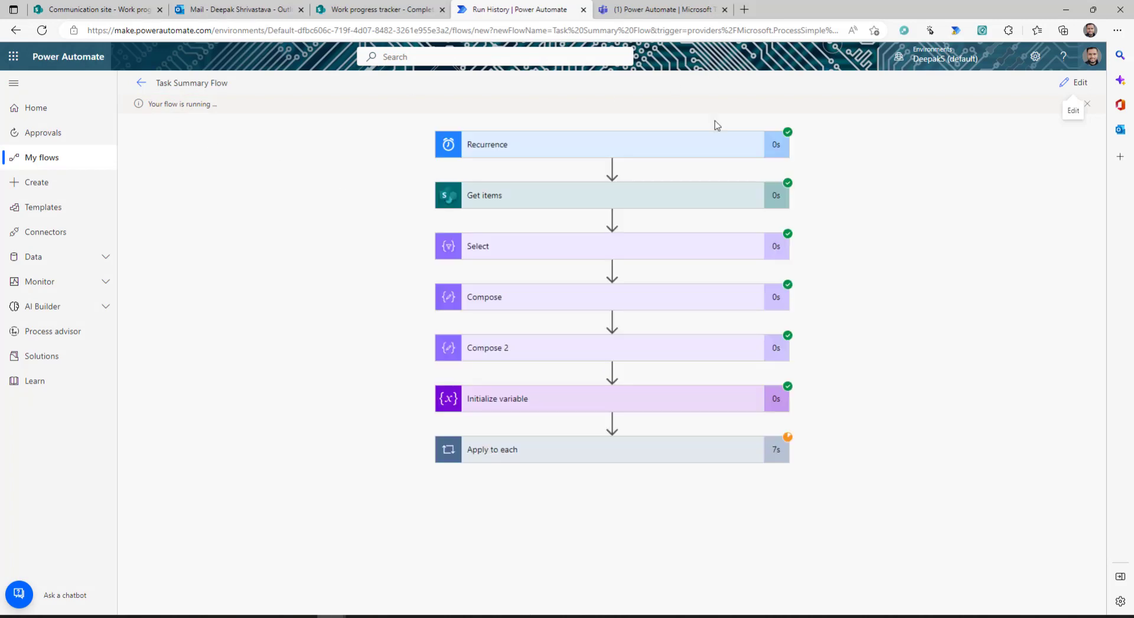
Examine the task table in the Power Automate chat in Microsoft Teams and check its first "Marketing material design V1" link.
{"action": "left_click", "coordinate": [656, 7]}
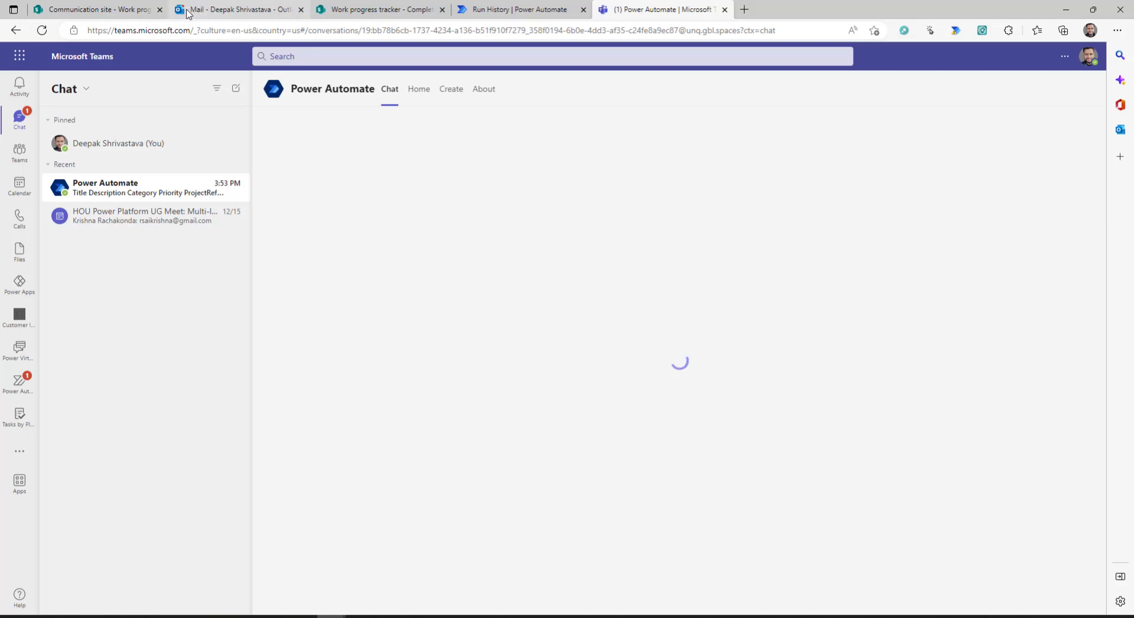
{"action": "scroll", "coordinate": [536, 307], "scroll_direction": "up", "scroll_amount": 1}
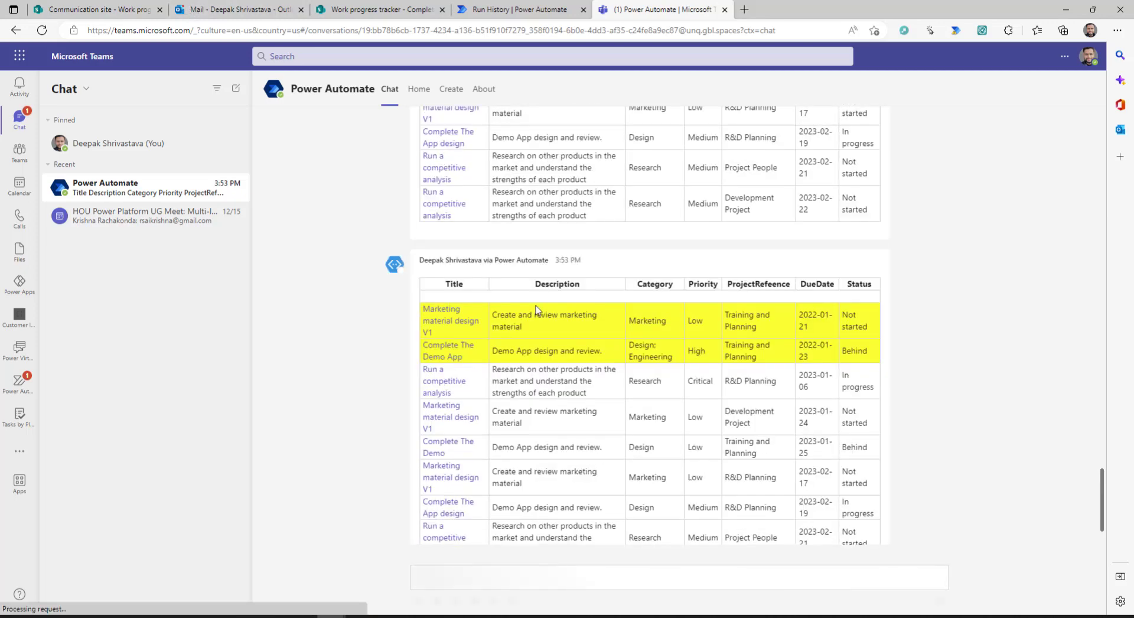
{"action": "scroll", "coordinate": [536, 306], "scroll_direction": "down", "scroll_amount": 1}
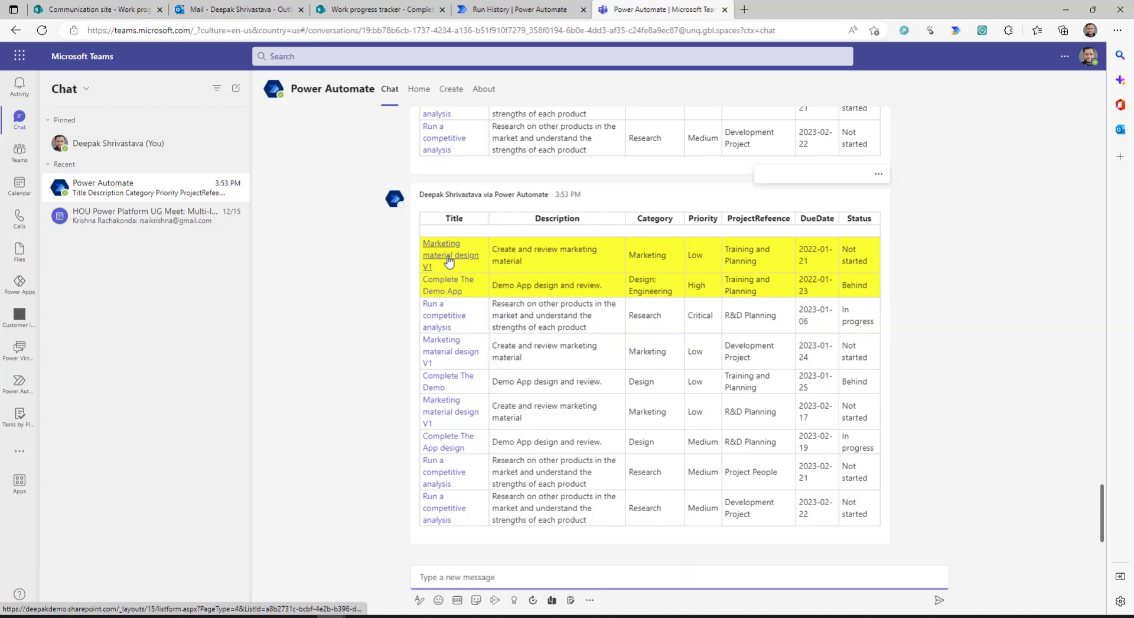
{"action": "left_click", "coordinate": [450, 262]}
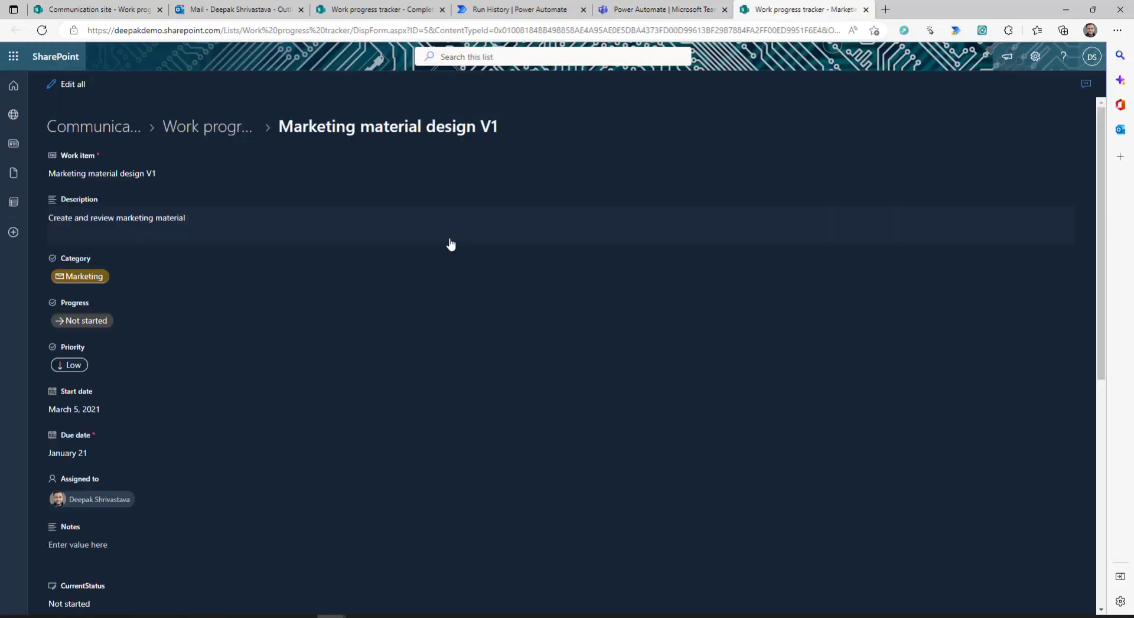
{"action": "left_click", "coordinate": [626, 9]}
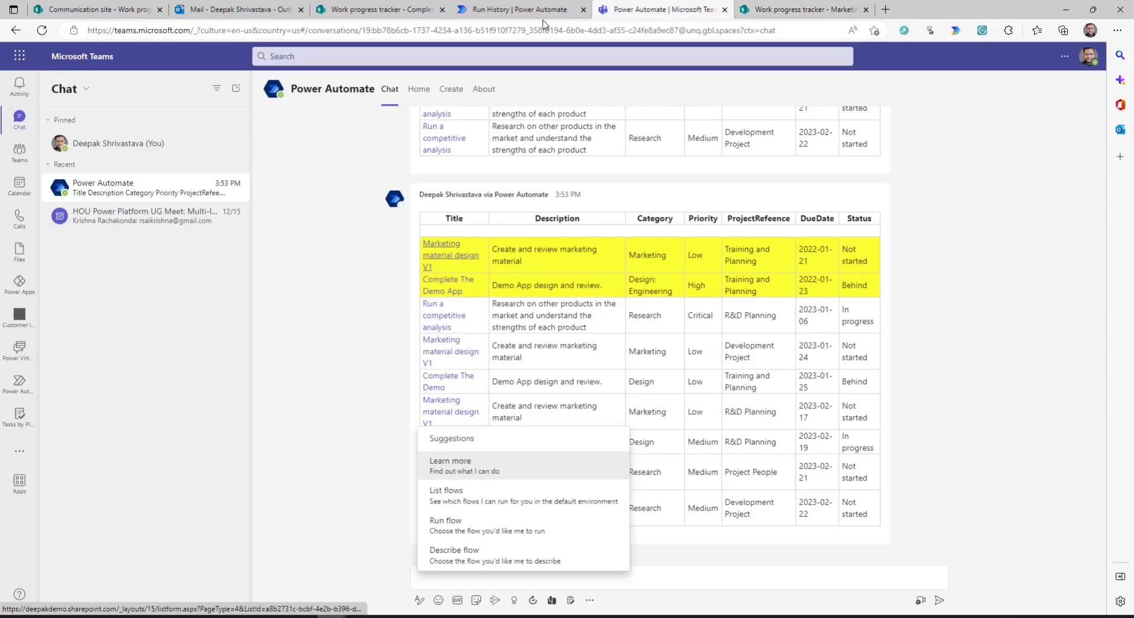
{"action": "left_click", "coordinate": [339, 356]}
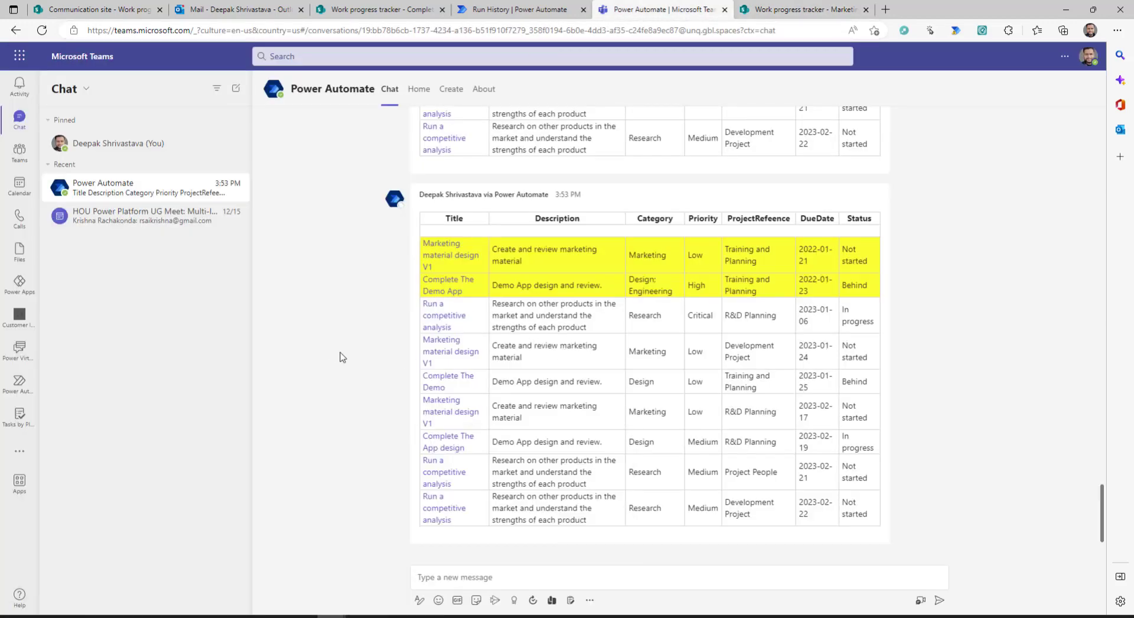
{"action": "left_click", "coordinate": [512, 6]}
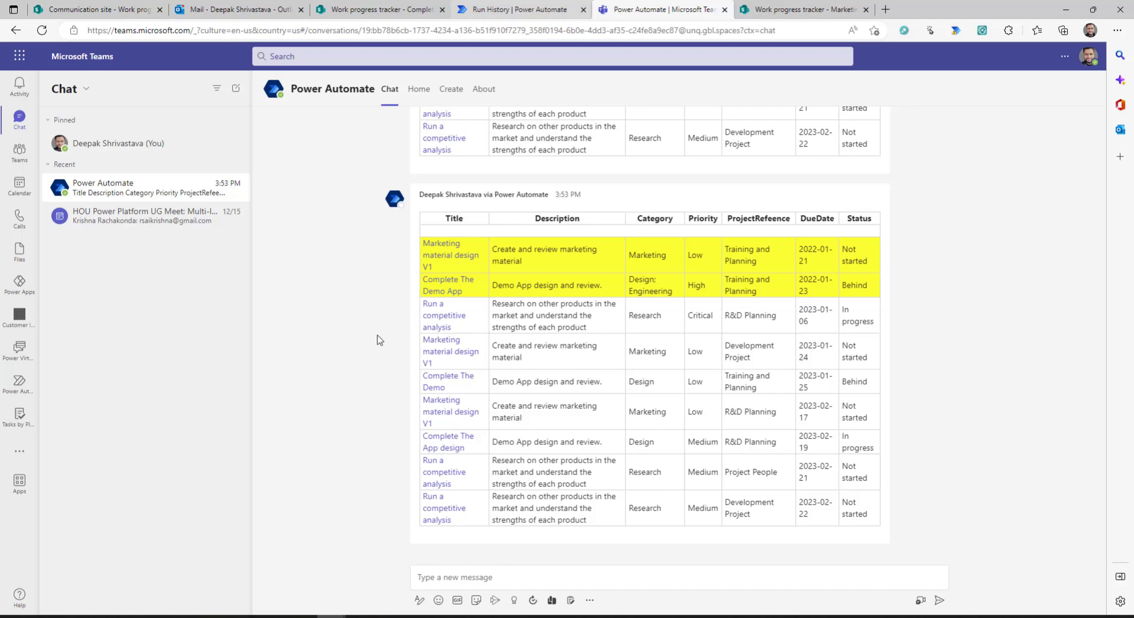